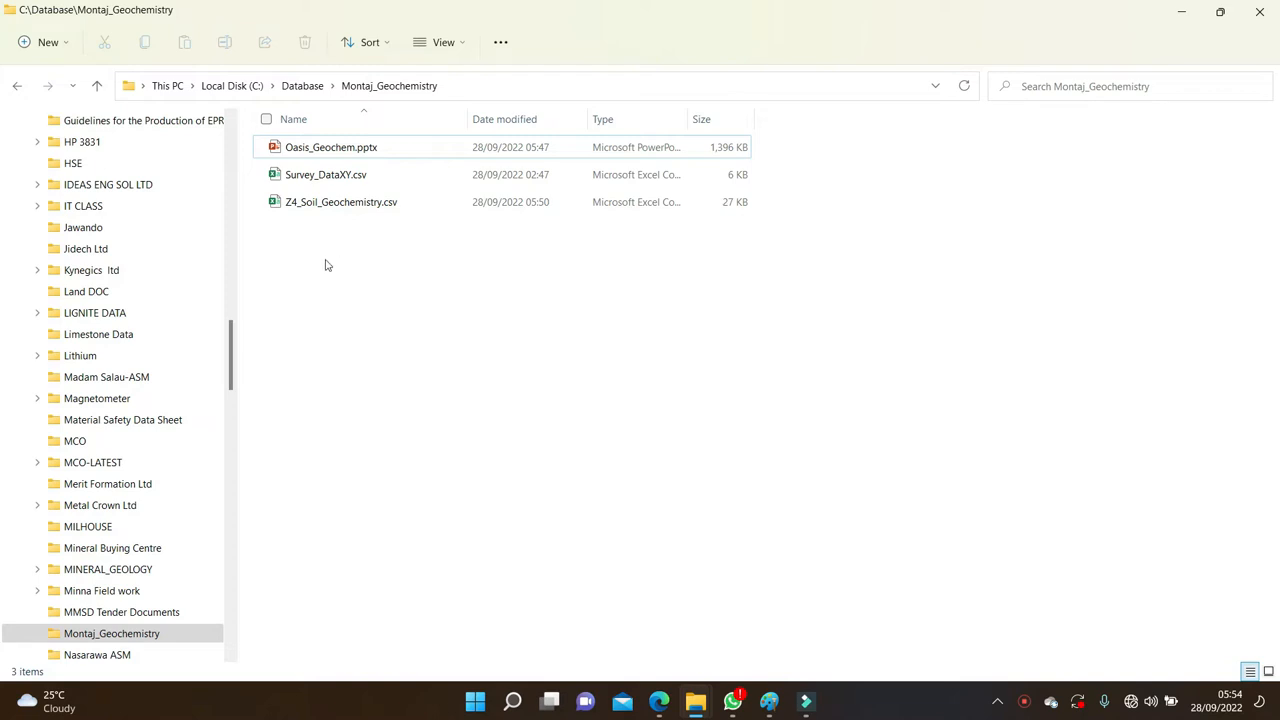
# Open Z4_Soil_Geochemistry.csv in Excel, look through the element concentrations of the soil samples, and close it
pyautogui.doubleClick(349, 205)
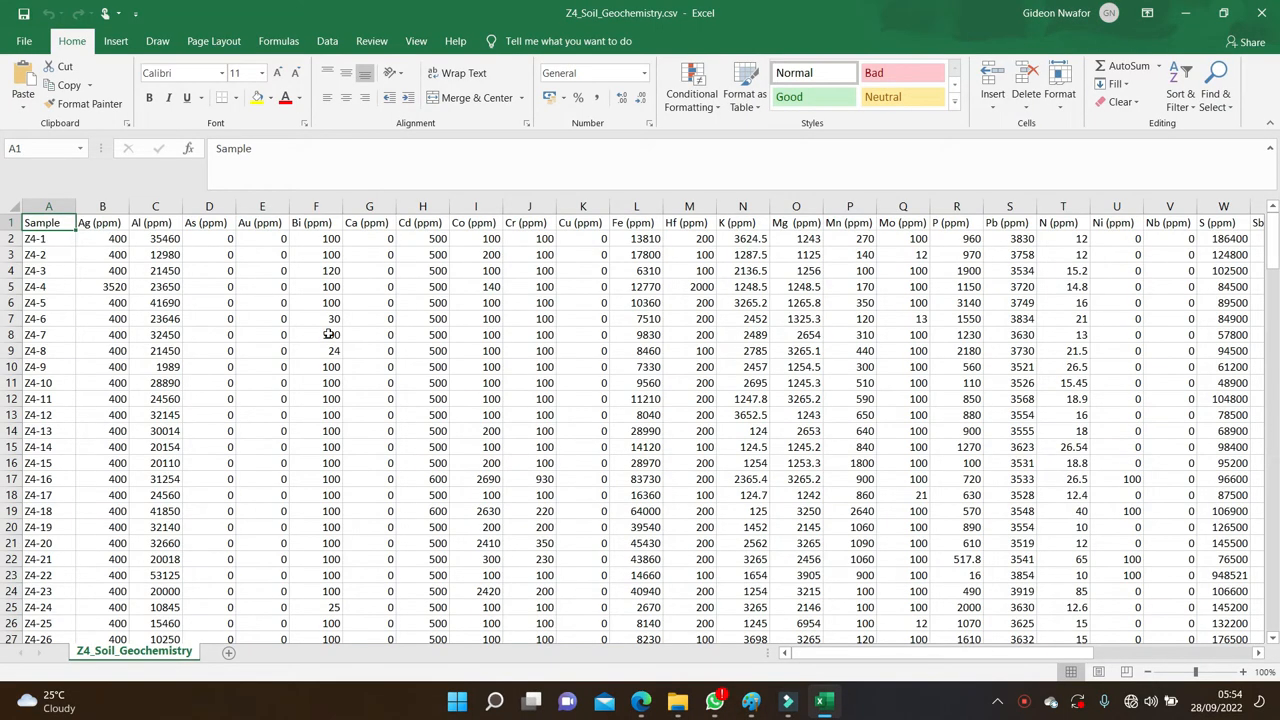
pyautogui.scroll(-18, 283, 400)
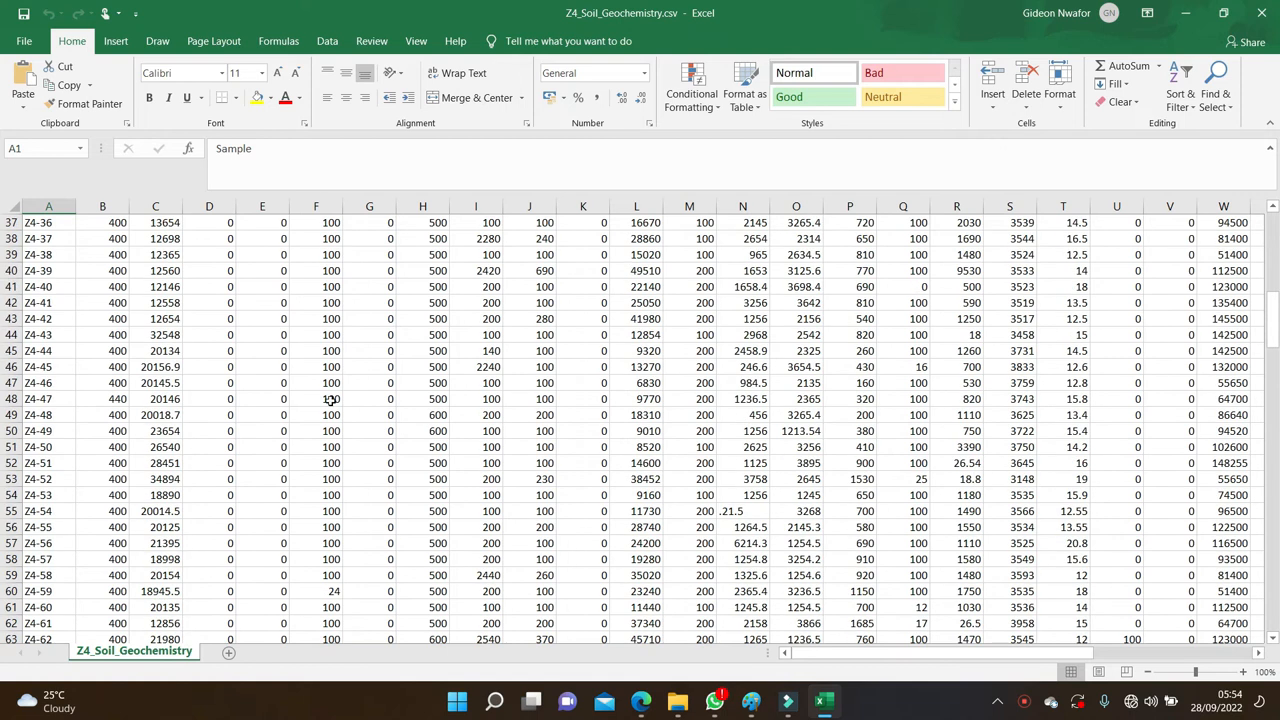
pyautogui.scroll(-7, 484, 420)
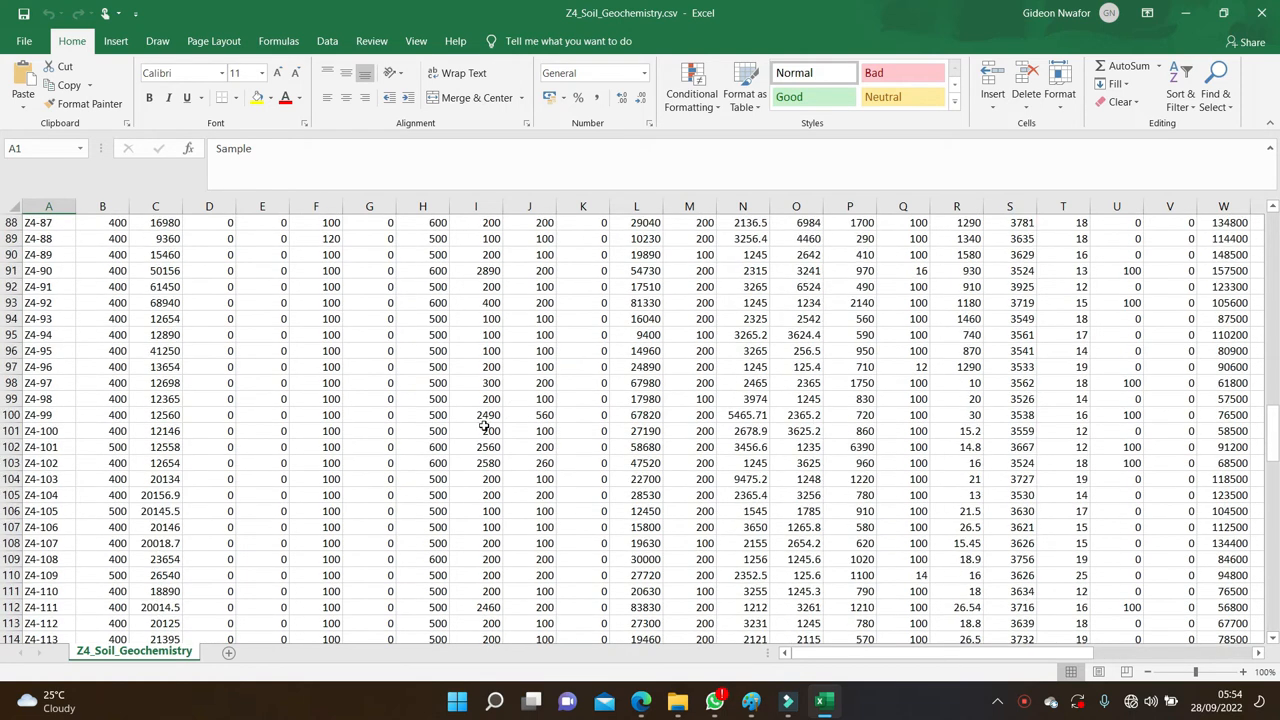
pyautogui.scroll(2, 524, 412)
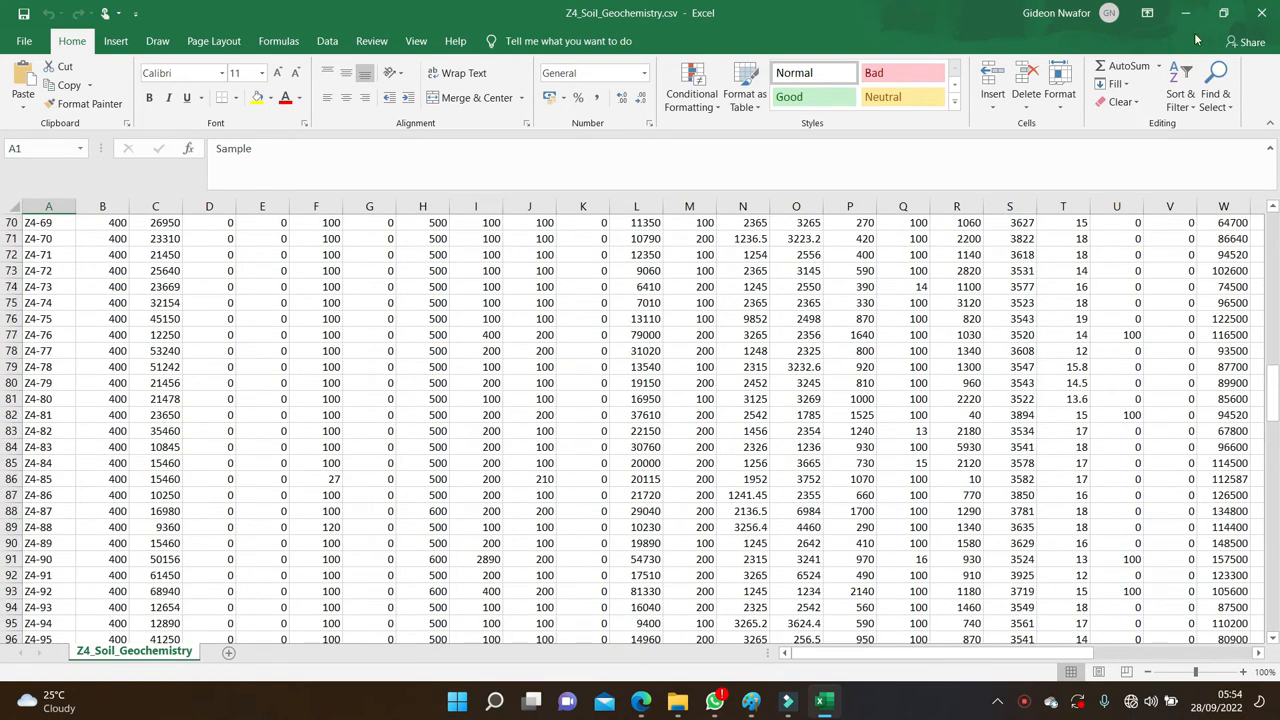
pyautogui.click(1262, 13)
# Open Survey_DataXY.csv to view the sample coordinates and lithology, and clear the windows to return to the desktop
pyautogui.doubleClick(329, 174)
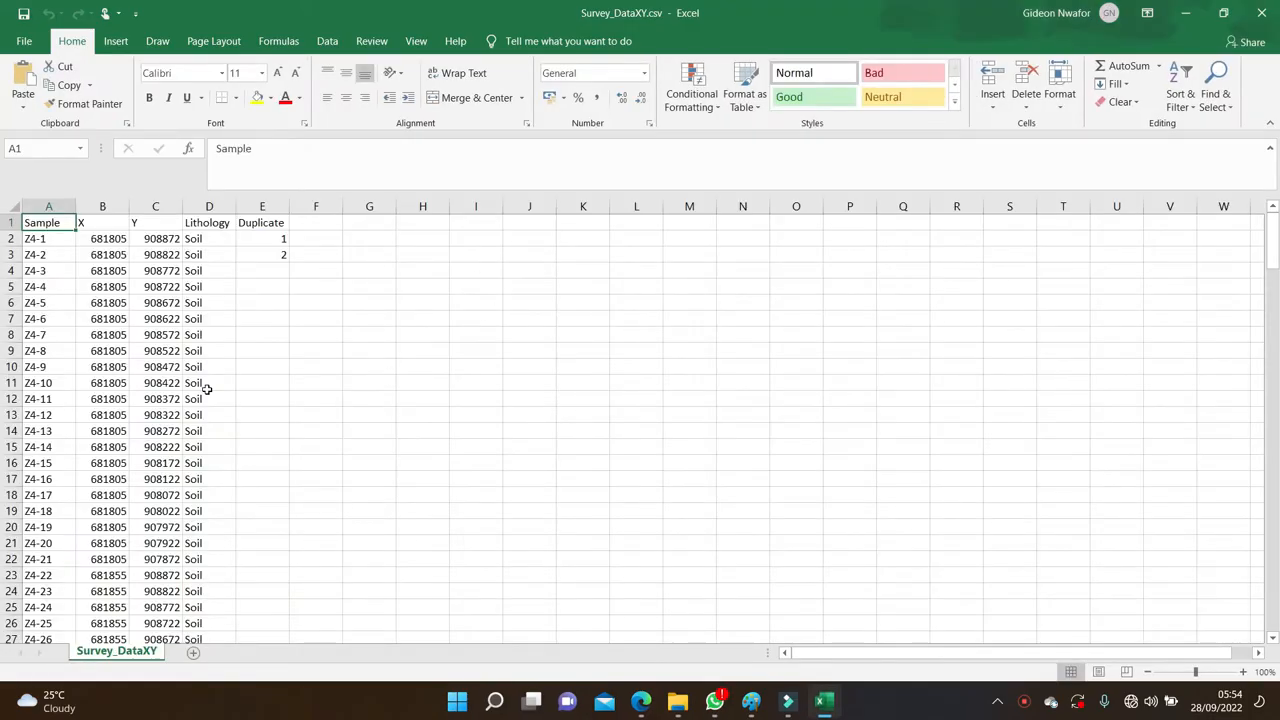
pyautogui.click(1185, 13)
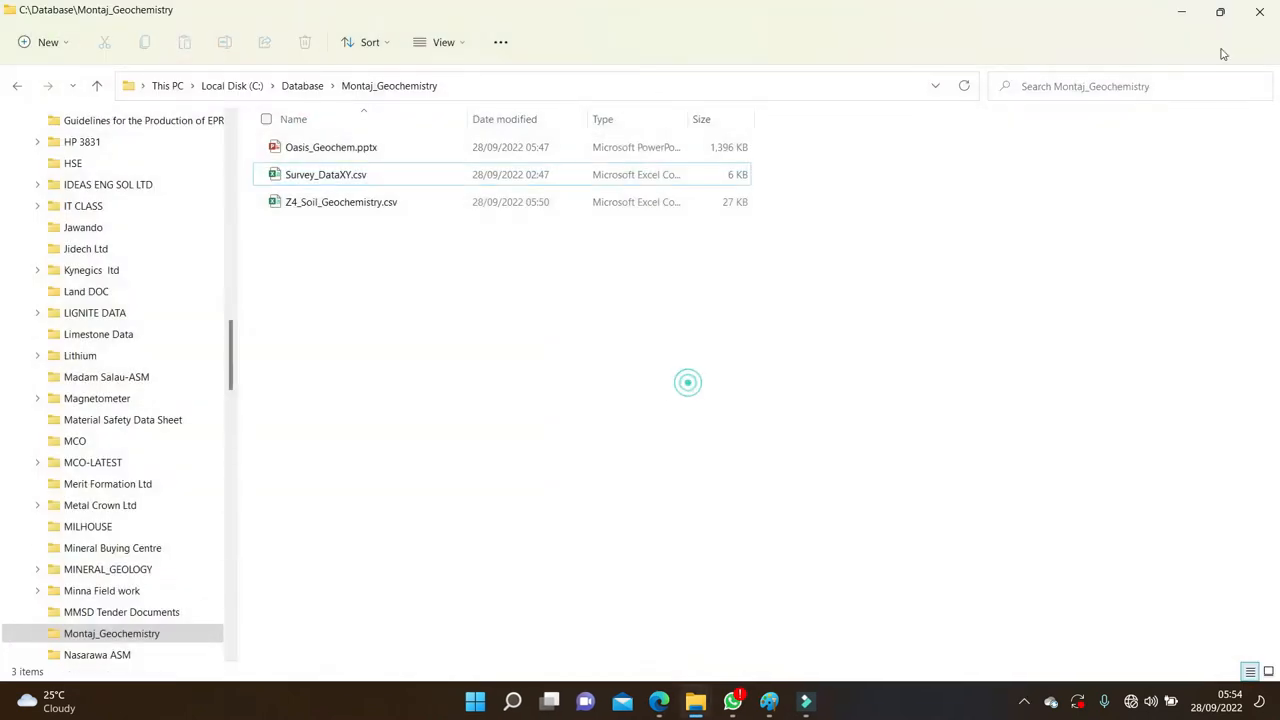
pyautogui.click(1185, 16)
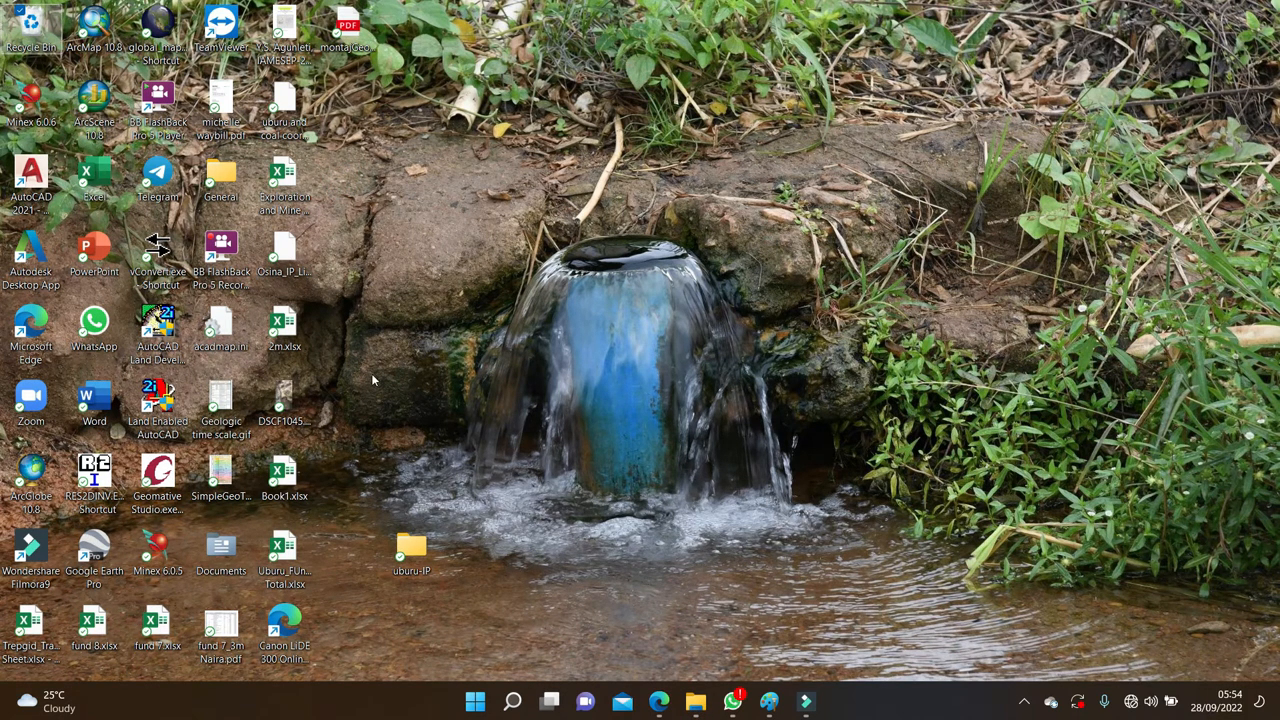
# Search the computer for "monta", launch Oasis montaj and dismiss its splash screen
pyautogui.click(512, 702)
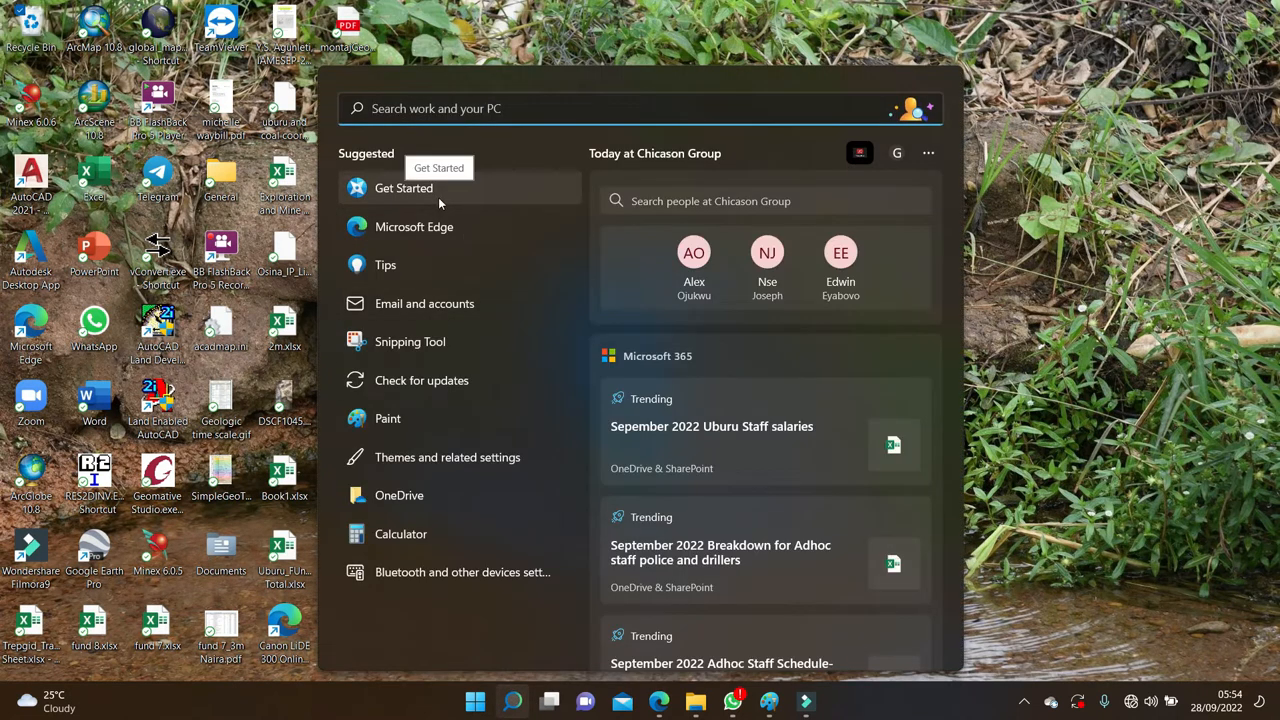
pyautogui.write('m')
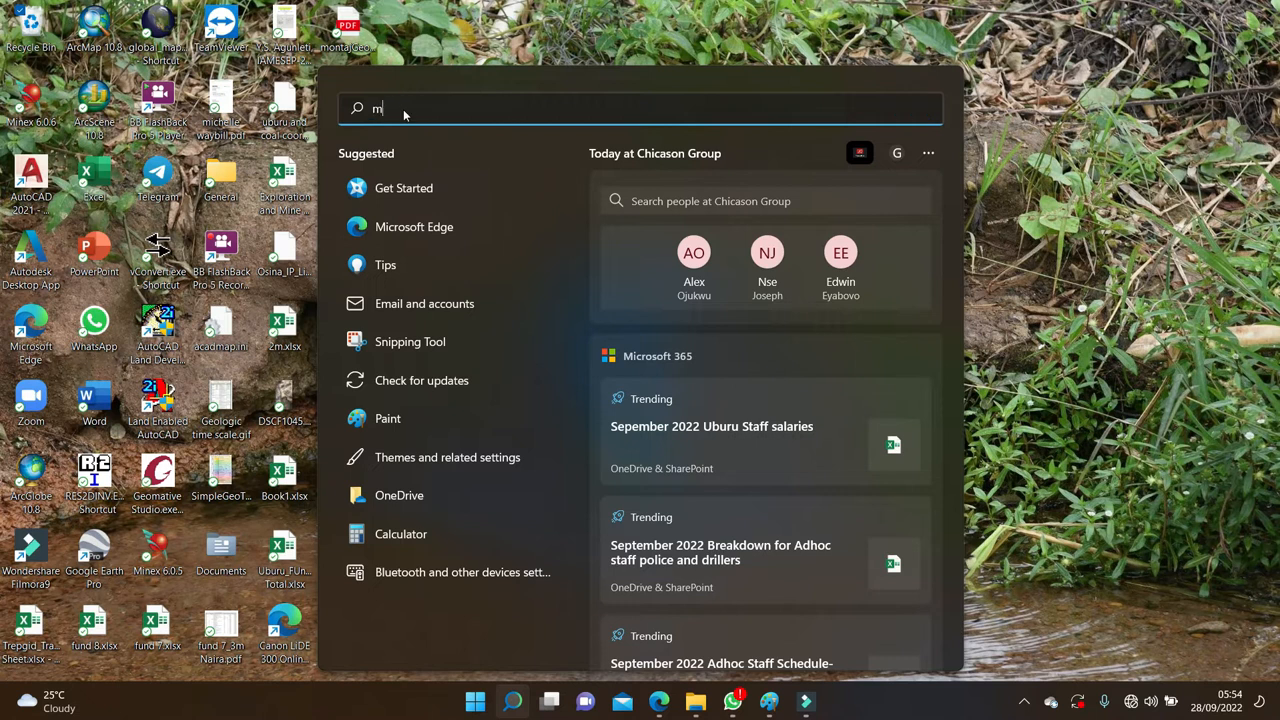
pyautogui.write('onta')
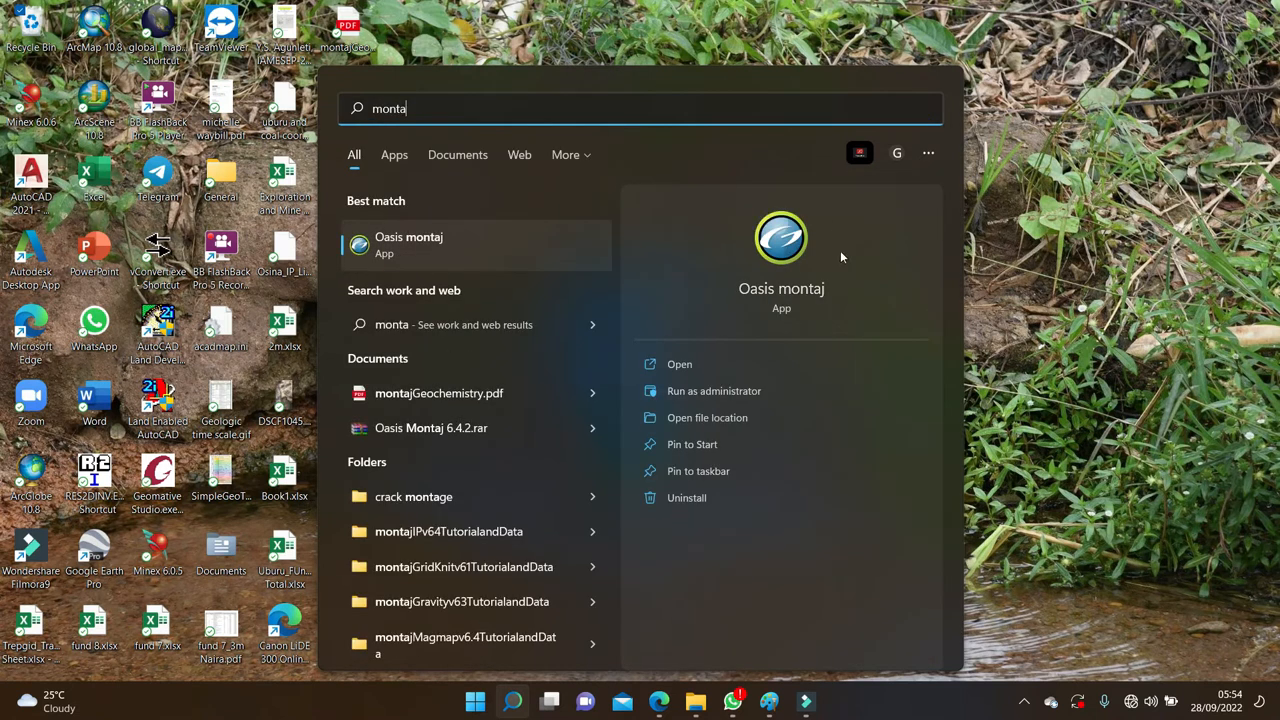
pyautogui.click(796, 271)
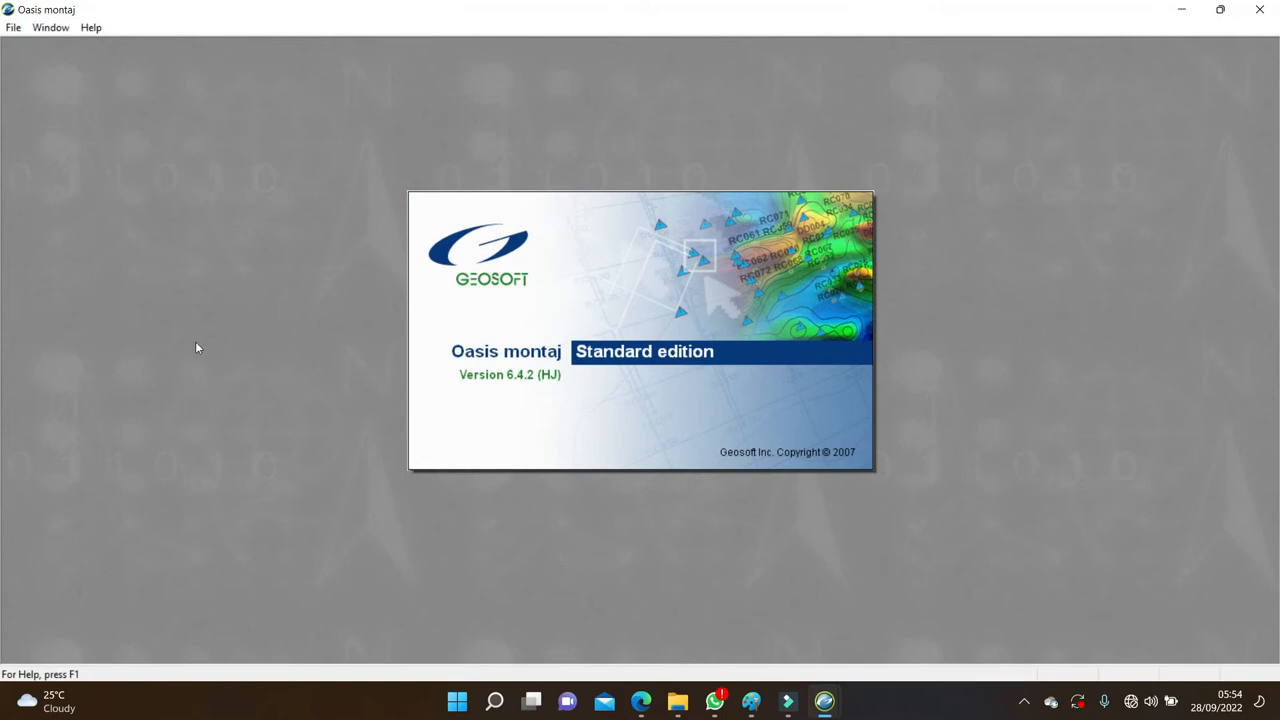
pyautogui.click(195, 319)
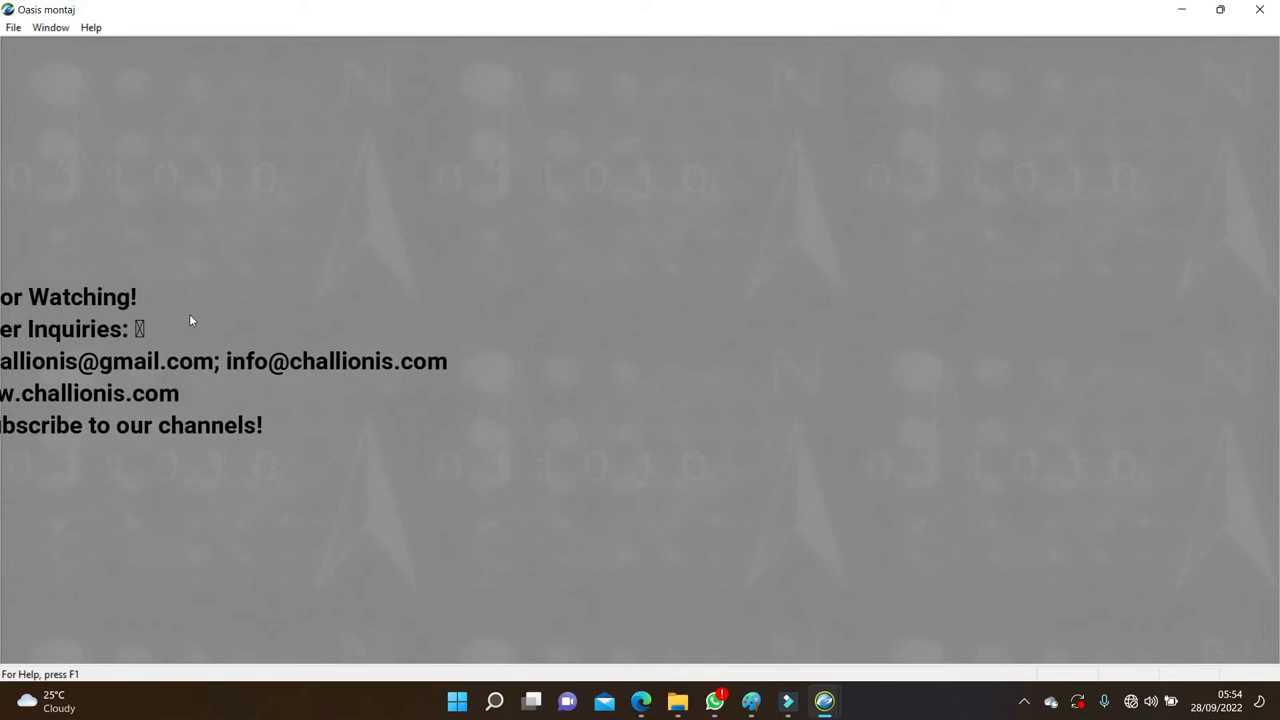
# Start a new project and browse to the Database folder on Local Disk (C:) for saving it
pyautogui.click(14, 28)
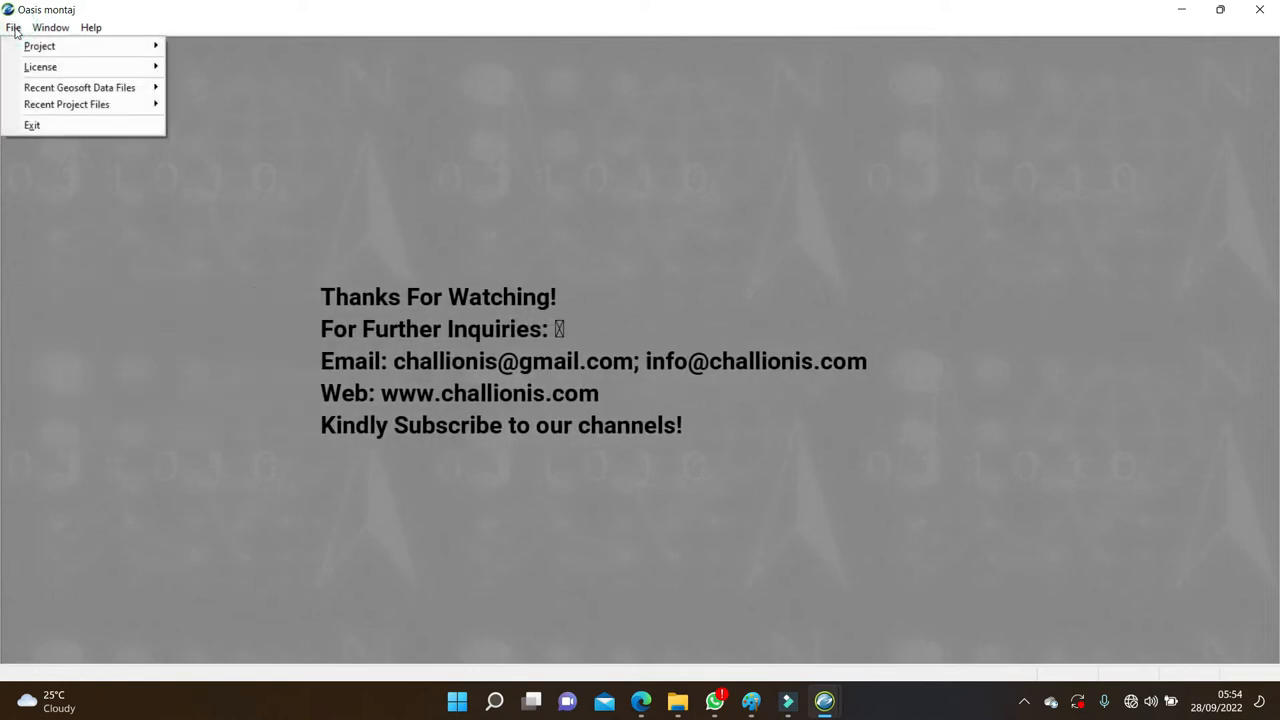
pyautogui.moveTo(74, 50)
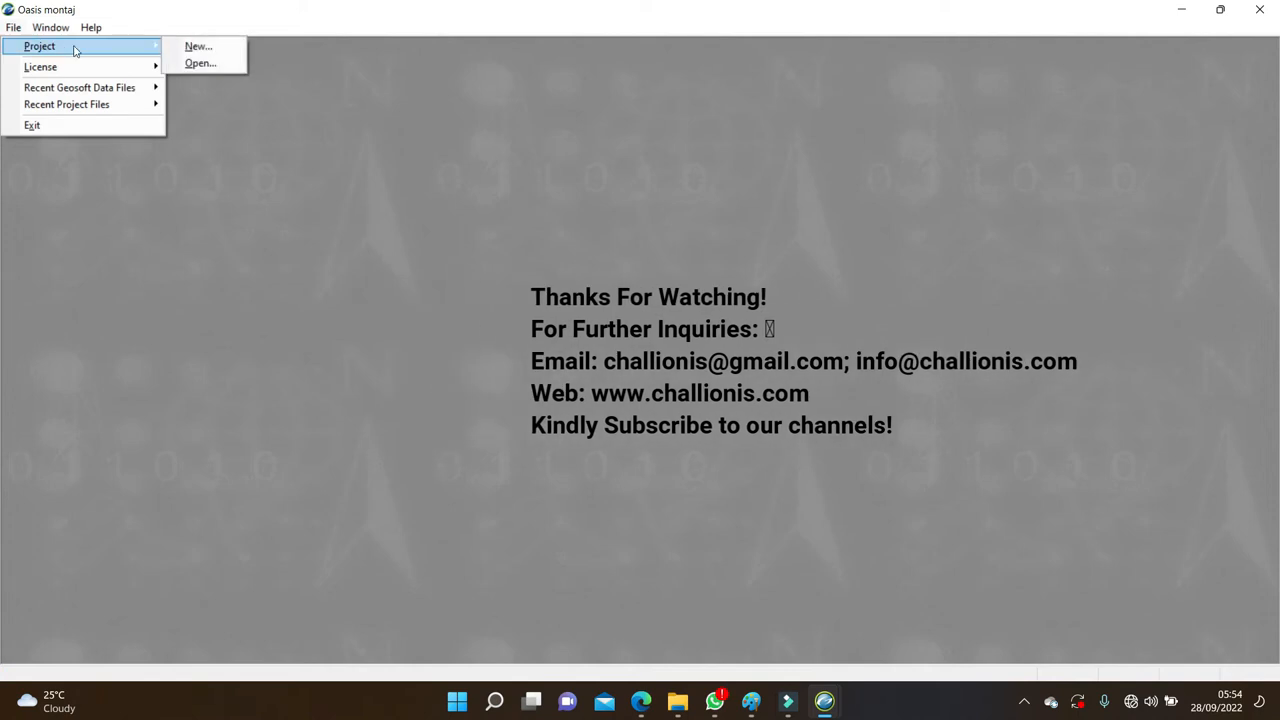
pyautogui.click(198, 47)
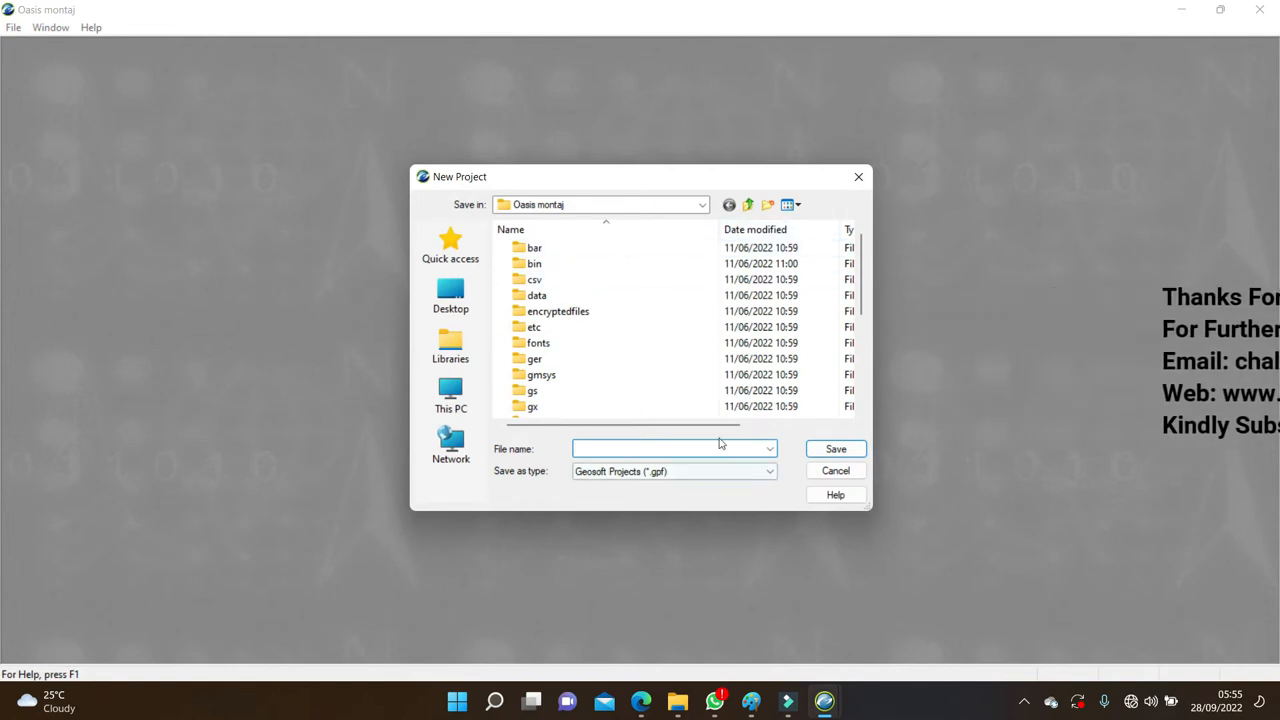
pyautogui.click(749, 206)
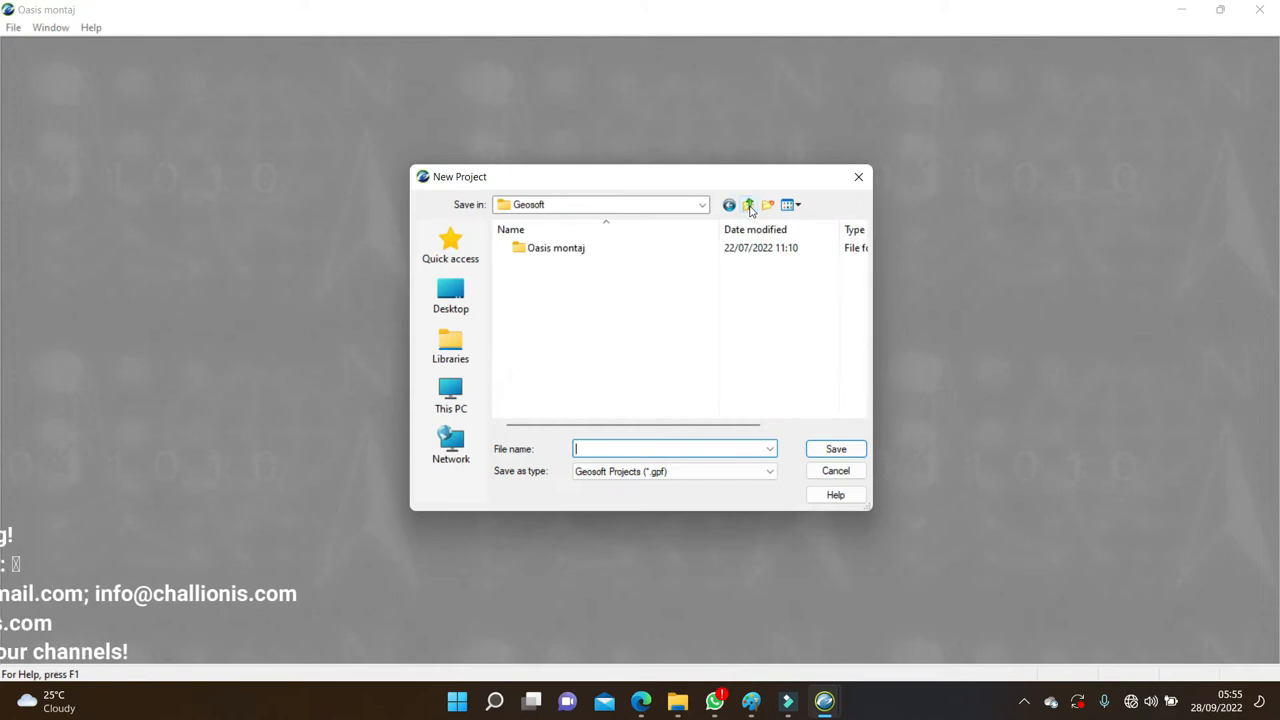
pyautogui.click(749, 206)
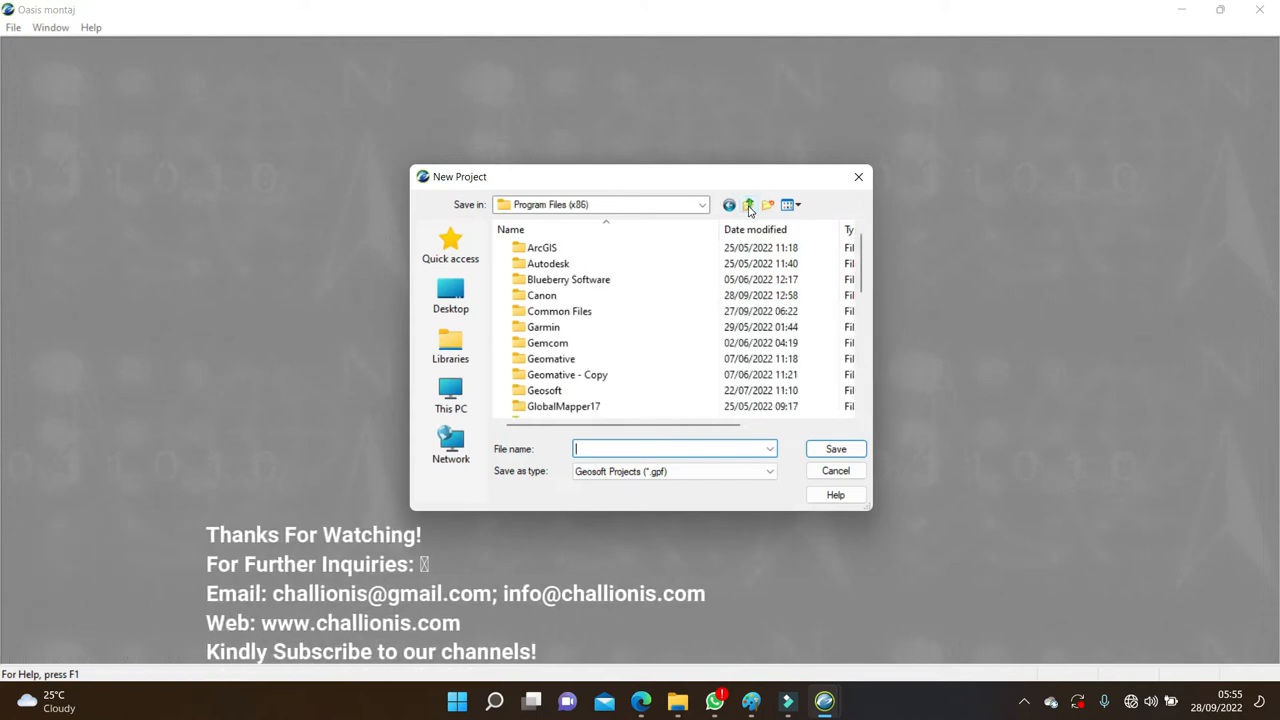
pyautogui.click(452, 395)
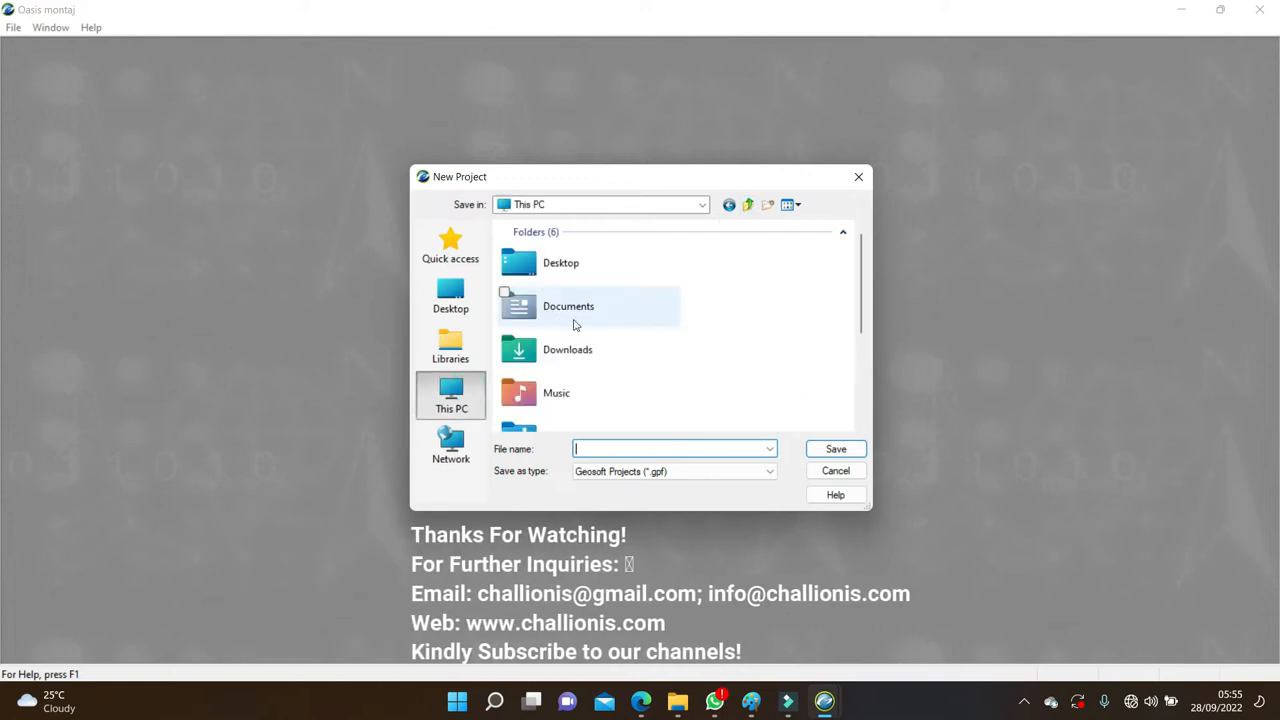
pyautogui.scroll(-3, 640, 370)
pyautogui.scroll(-2, 610, 383)
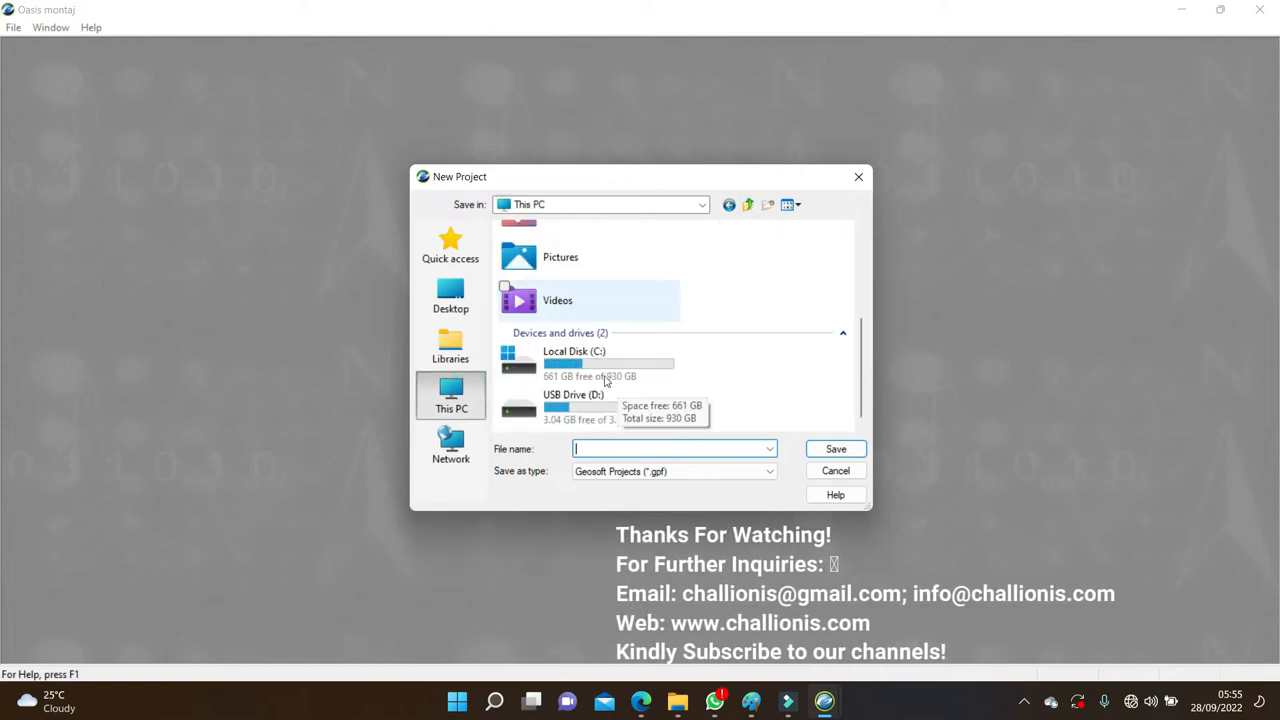
pyautogui.doubleClick(605, 378)
pyautogui.doubleClick(560, 311)
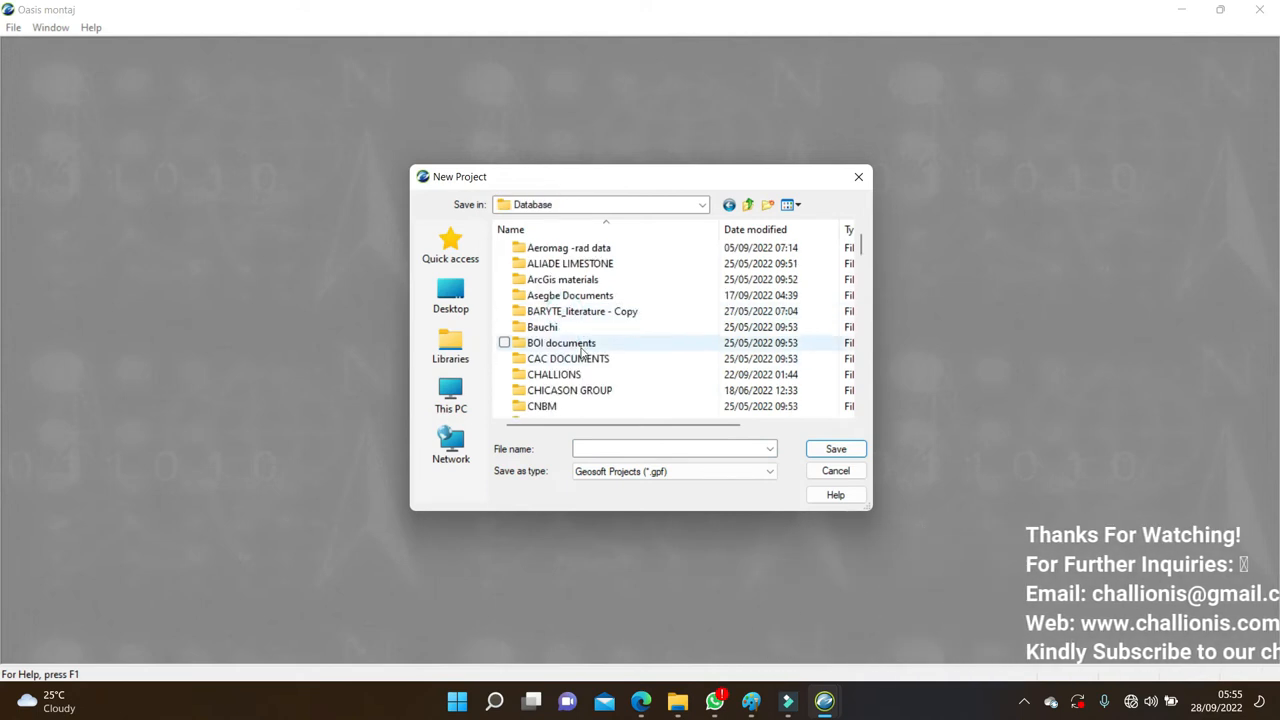
# Find the Montaj_Geochemistry folder inside Database and open it as the project's save location
pyautogui.scroll(-2, 598, 360)
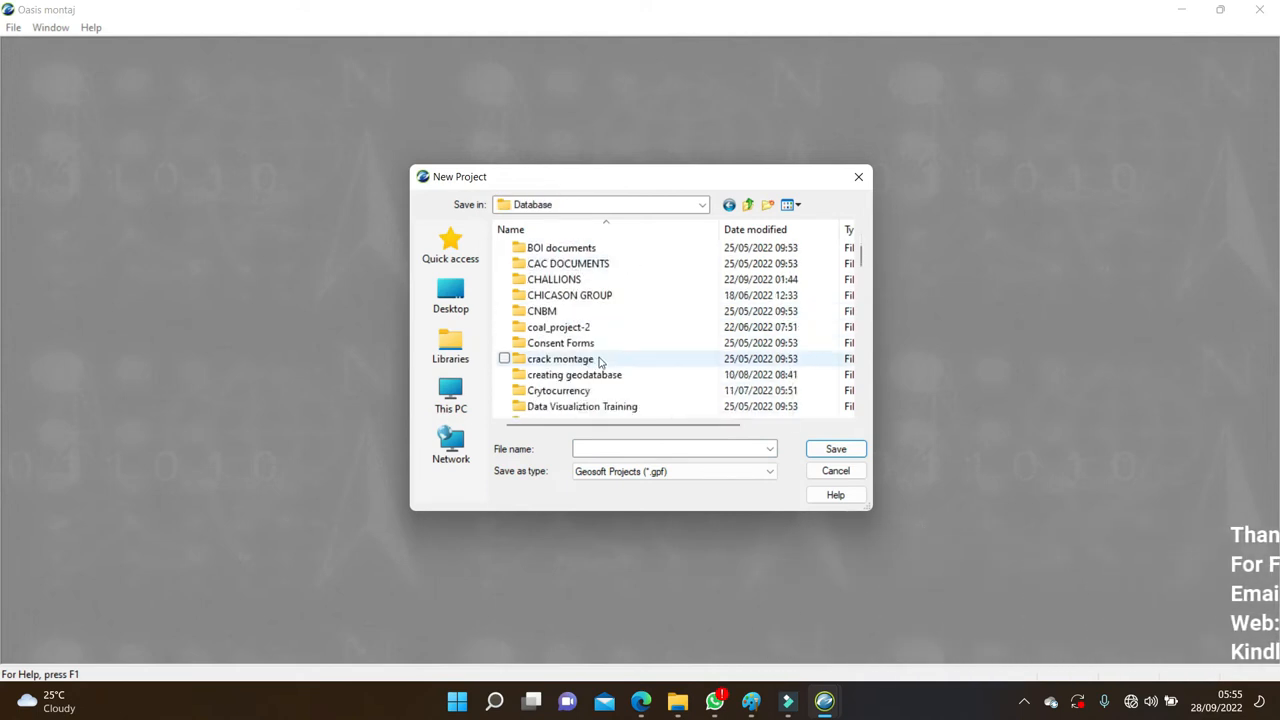
pyautogui.press('m')
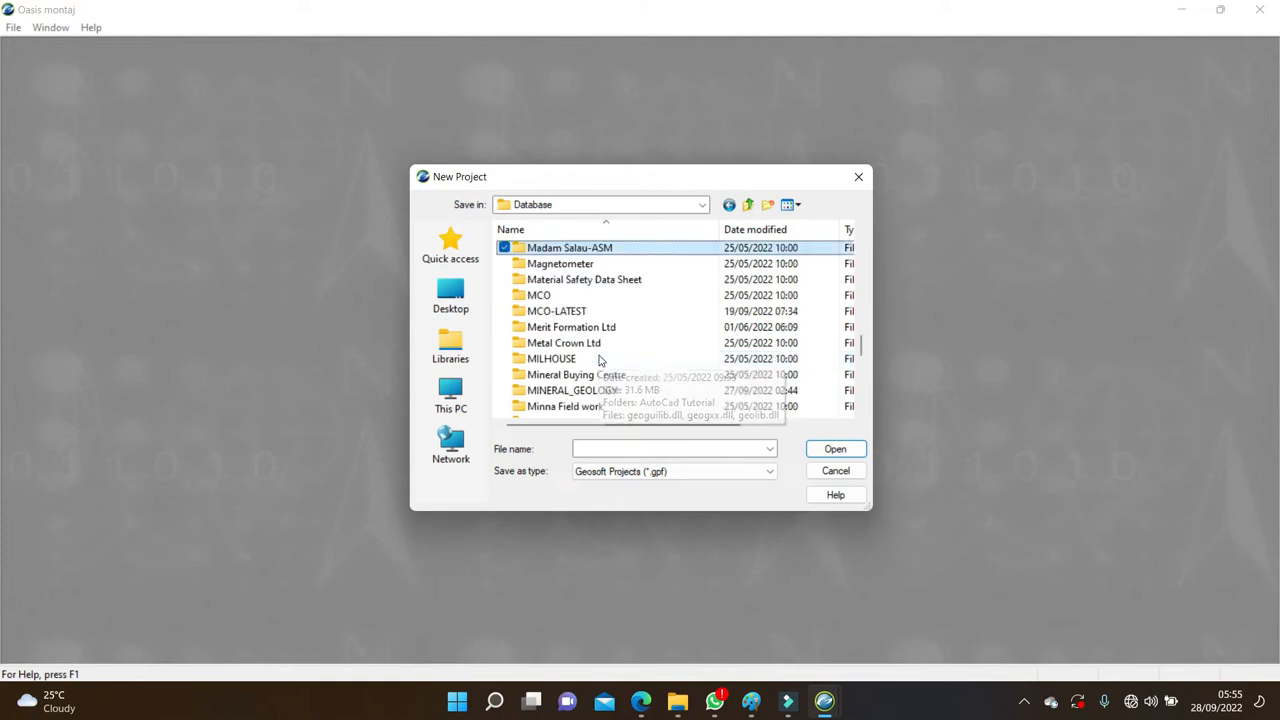
pyautogui.press('m')
pyautogui.press('m')
pyautogui.press('m')
pyautogui.press('m')
pyautogui.press('m')
pyautogui.press('m')
pyautogui.press('m')
pyautogui.press('m')
pyautogui.press('m')
pyautogui.press('m')
pyautogui.press('m')
pyautogui.press('m')
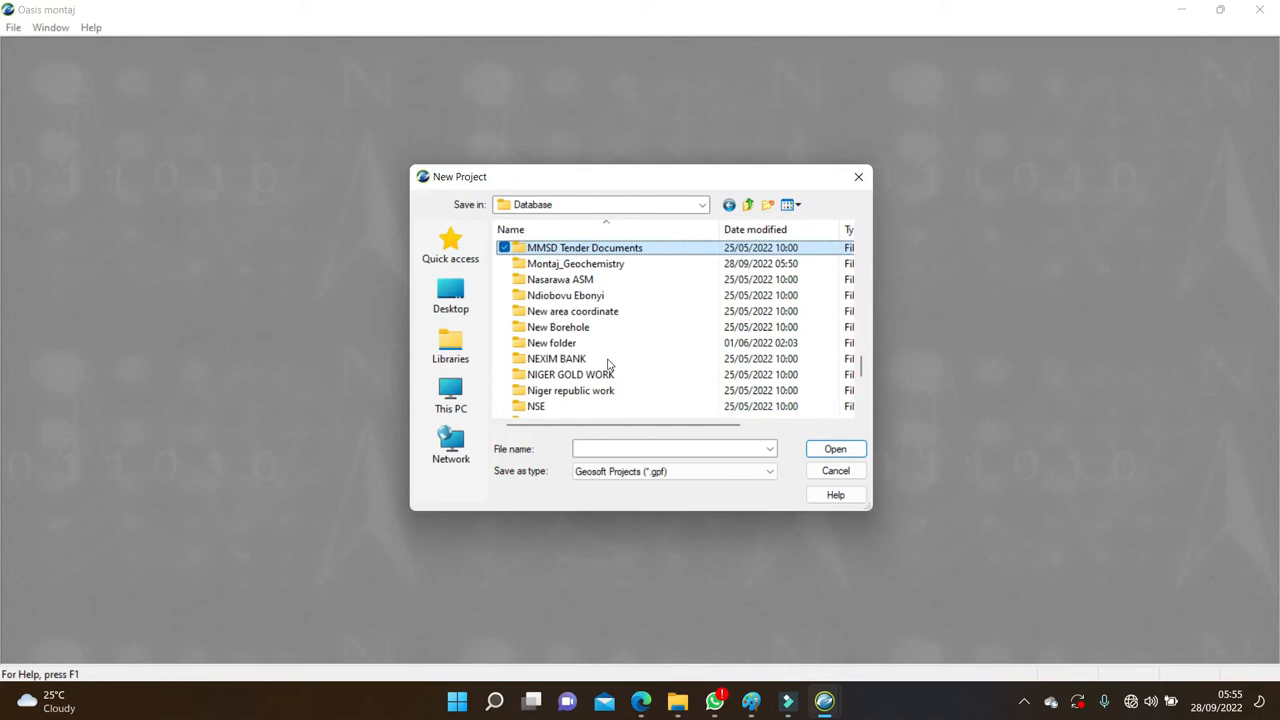
pyautogui.doubleClick(566, 265)
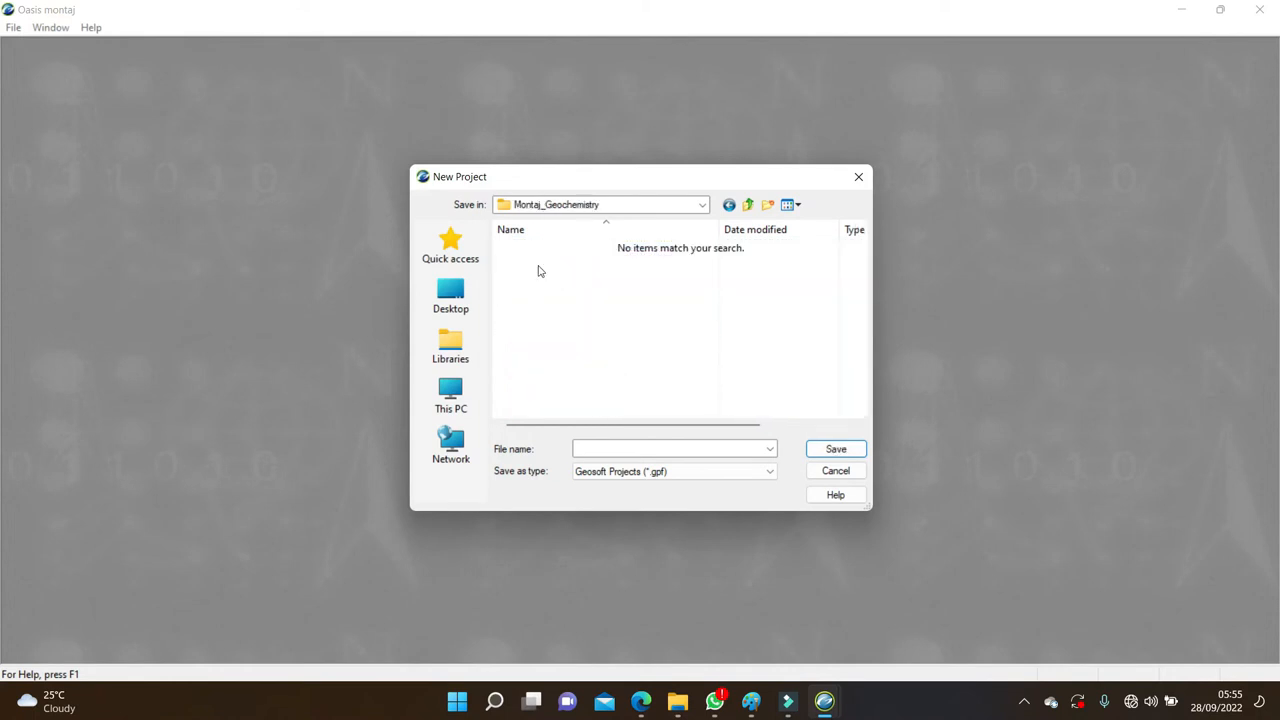
# Name the new Geosoft project monta_geochem and save it in the Montaj_Geochemistry folder
pyautogui.click(606, 448)
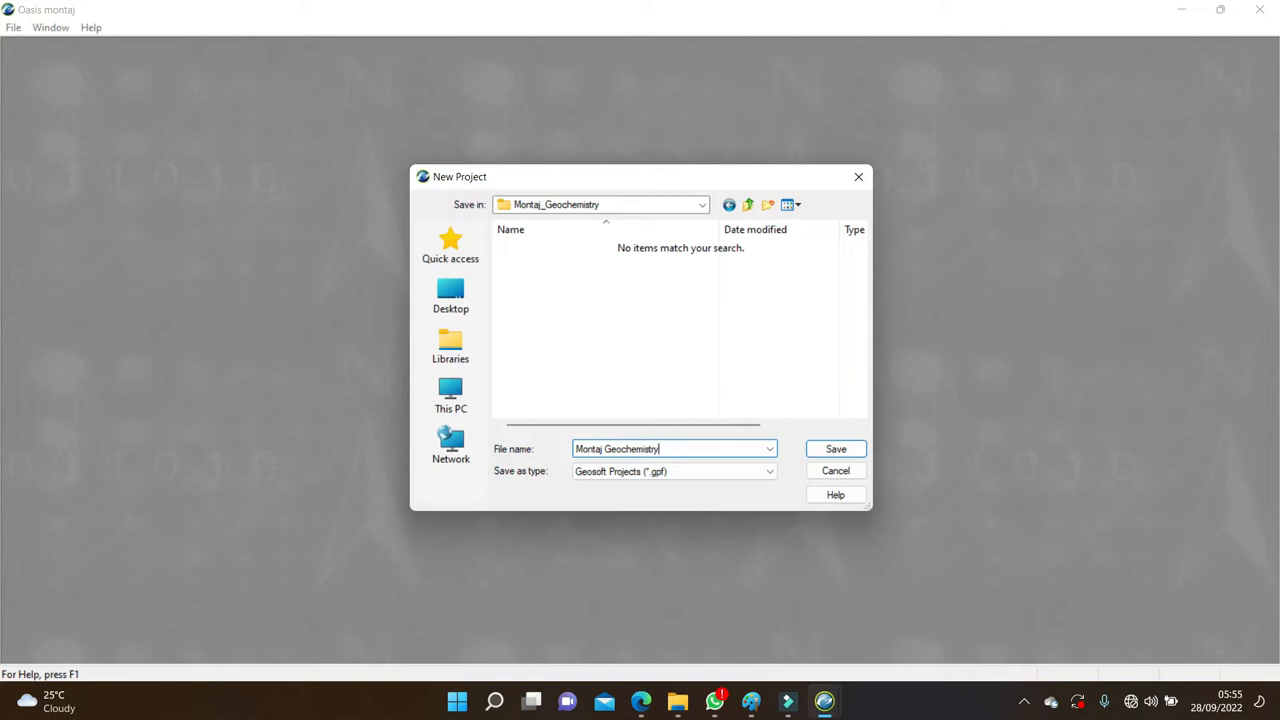
pyautogui.press('BackSpace')
pyautogui.press('BackSpace')
pyautogui.press('BackSpace')
pyautogui.press('BackSpace')
pyautogui.press('BackSpace')
pyautogui.press('BackSpace')
pyautogui.press('BackSpace')
pyautogui.press('BackSpace')
pyautogui.press('BackSpace')
pyautogui.press('BackSpace')
pyautogui.press('BackSpace')
pyautogui.click(815, 450)
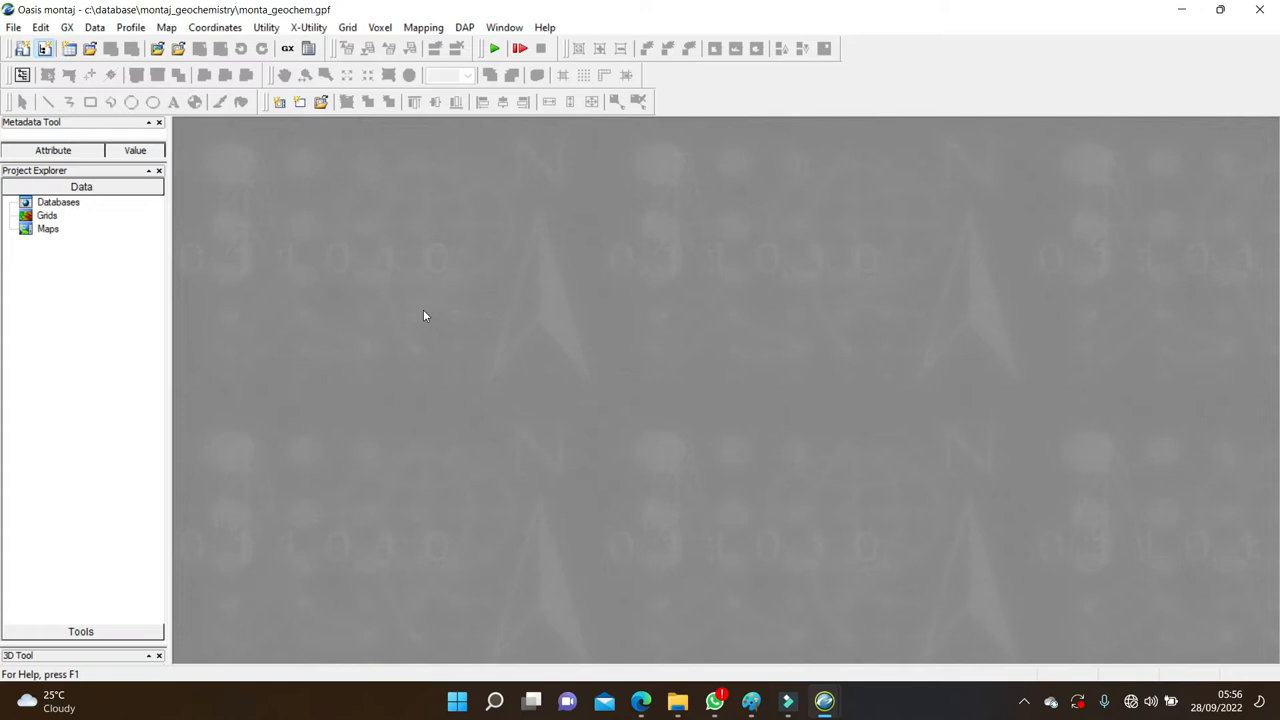
# Expand the collapsed Metadata Tool, Project Explorer and 3D Tool panes so that all three share the sidebar
pyautogui.click(14, 28)
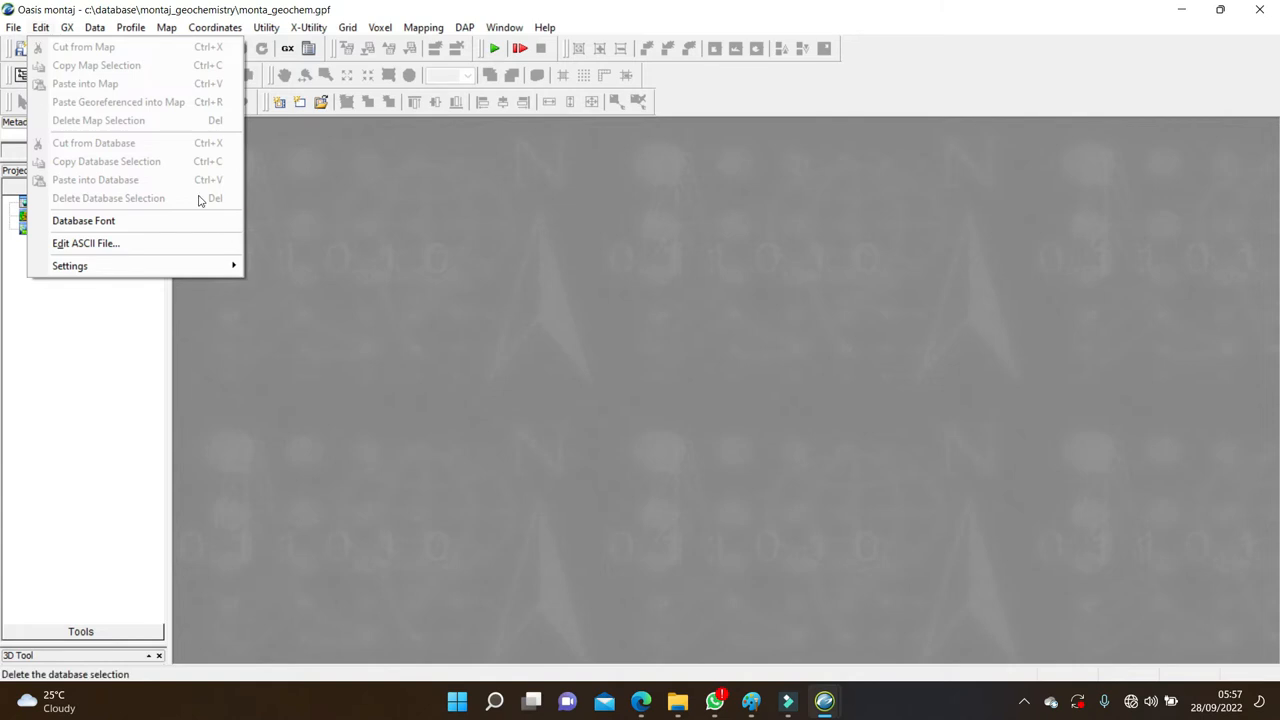
pyautogui.click(400, 294)
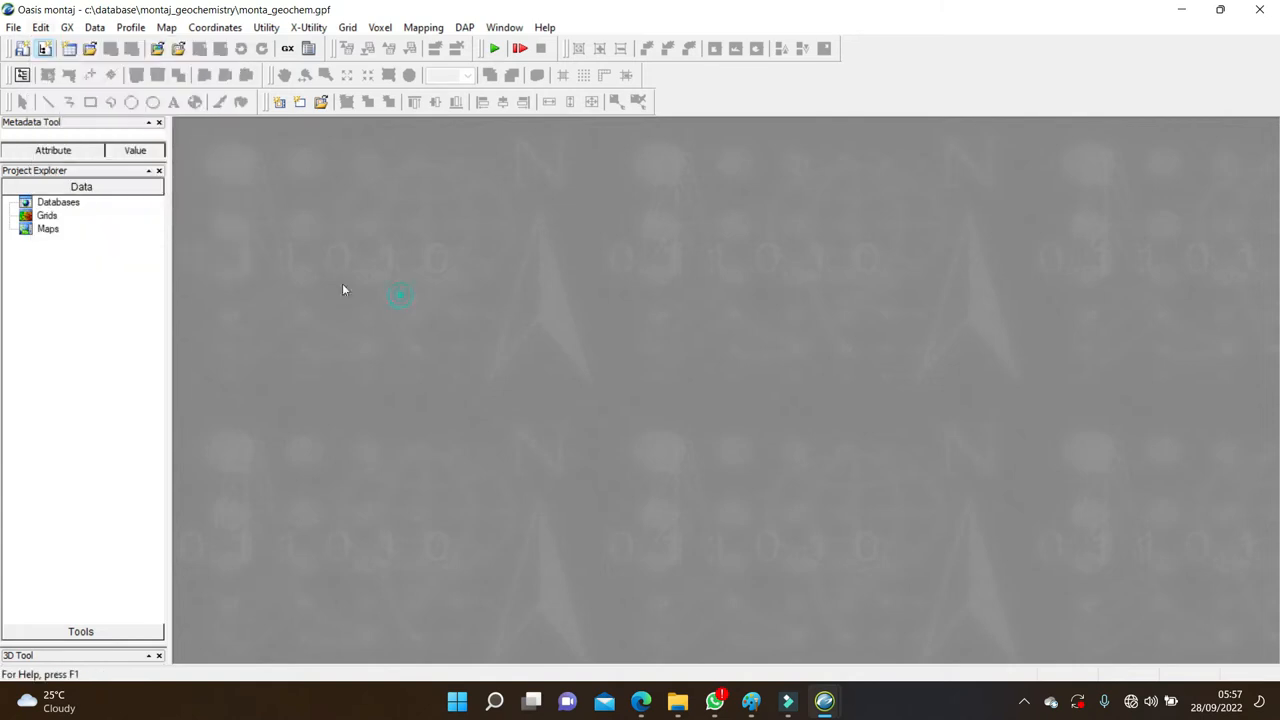
pyautogui.click(150, 172)
pyautogui.click(148, 141)
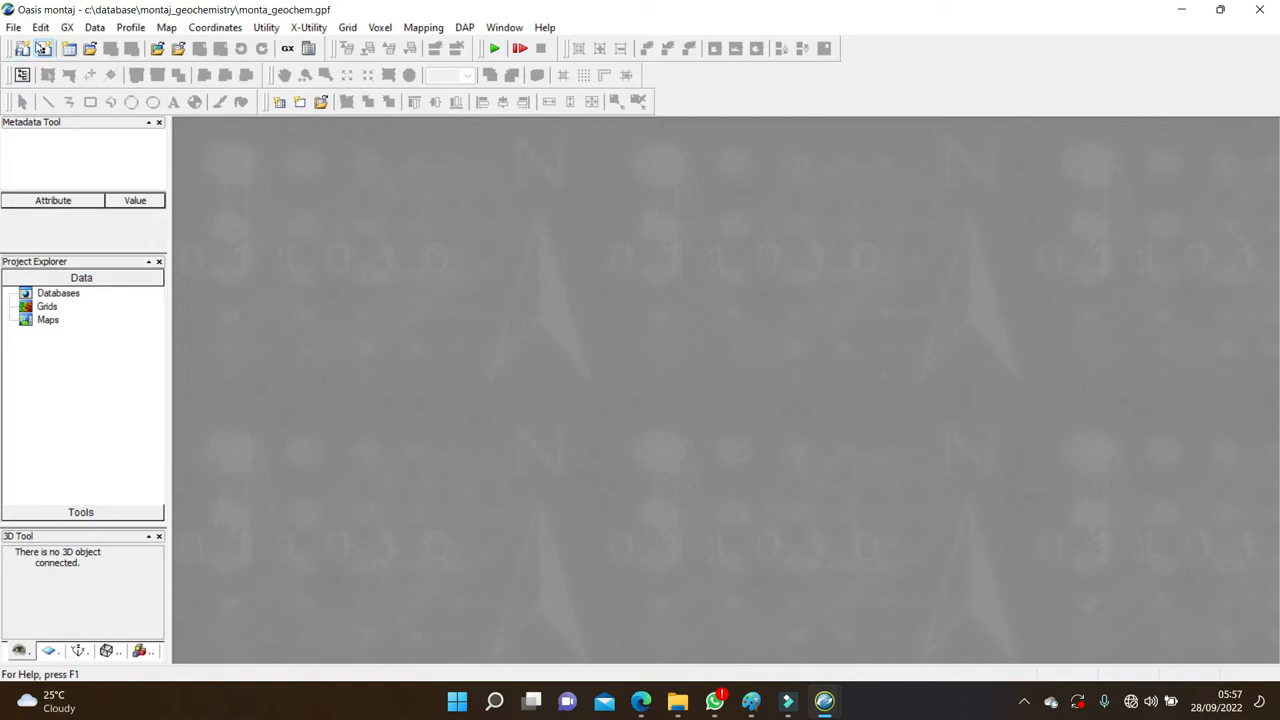
pyautogui.click(68, 28)
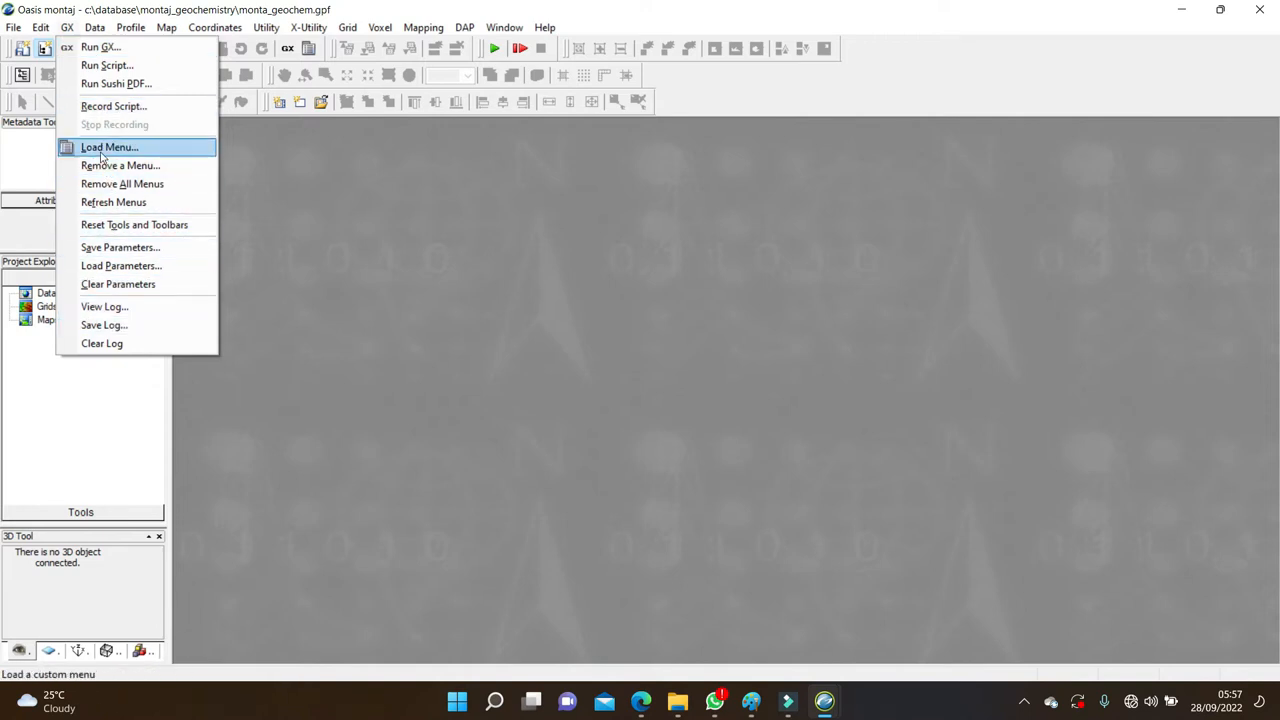
pyautogui.click(16, 27)
pyautogui.click(41, 27)
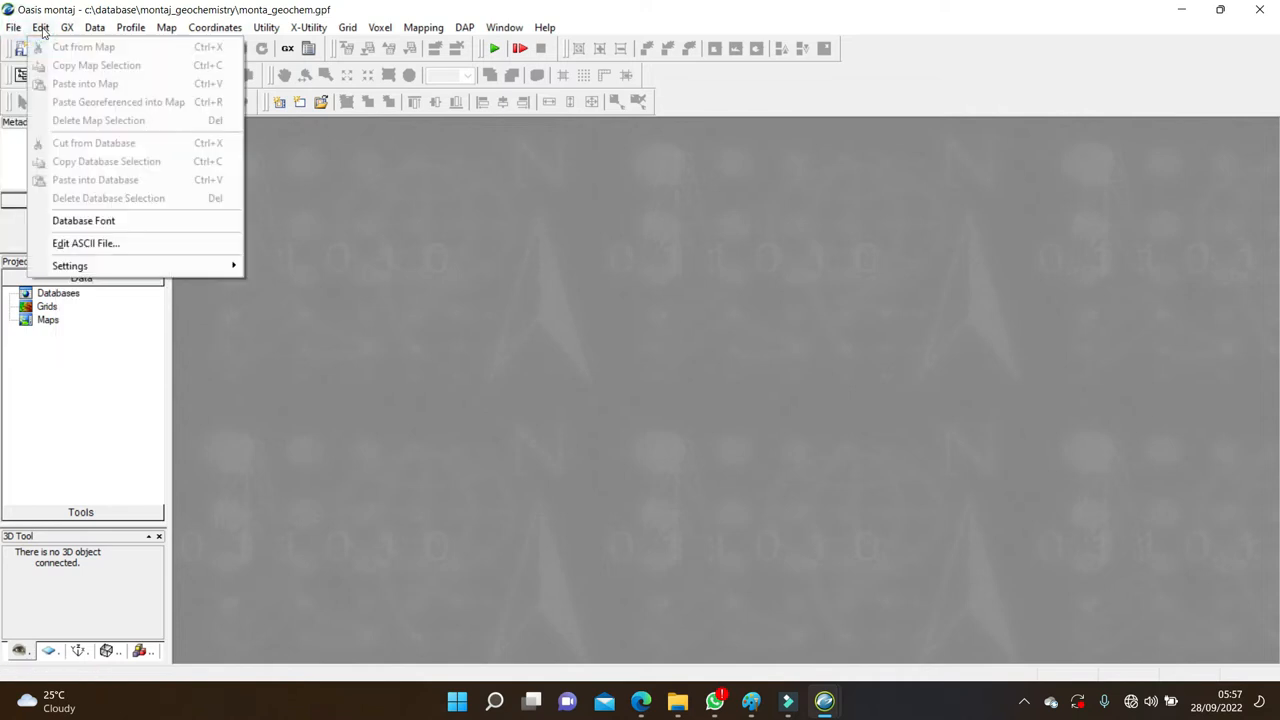
pyautogui.moveTo(92, 267)
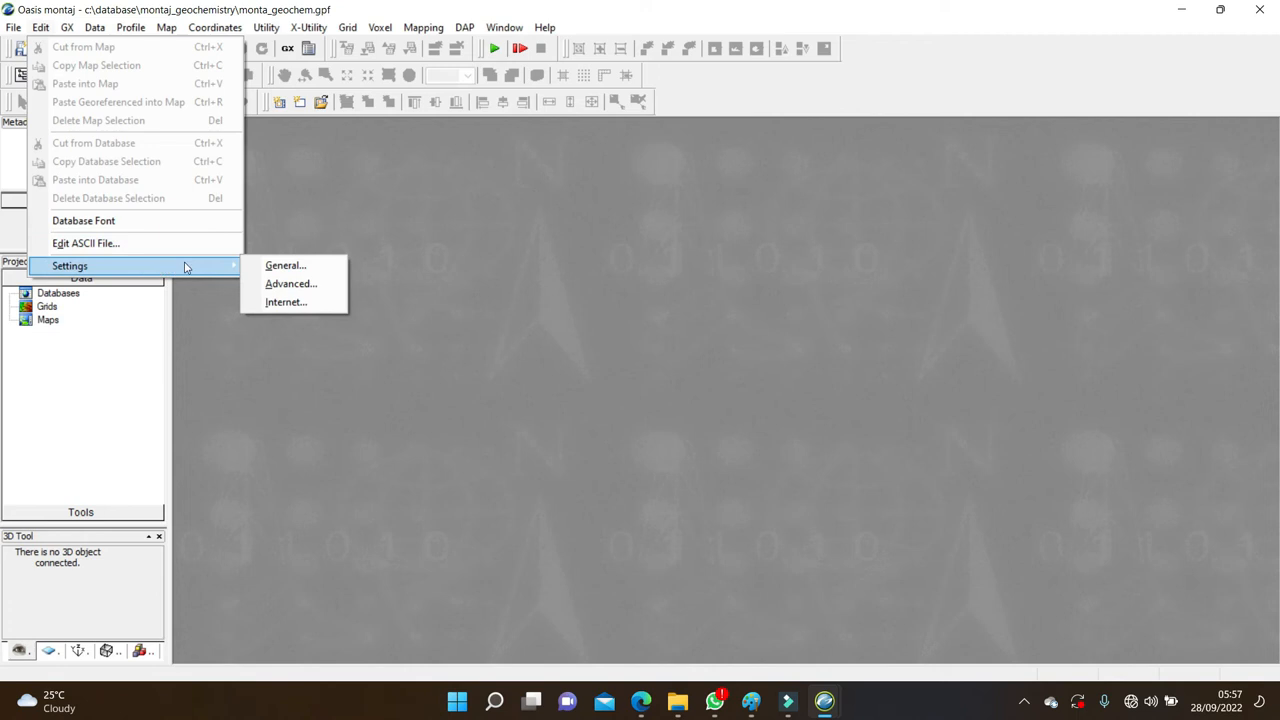
pyautogui.click(279, 266)
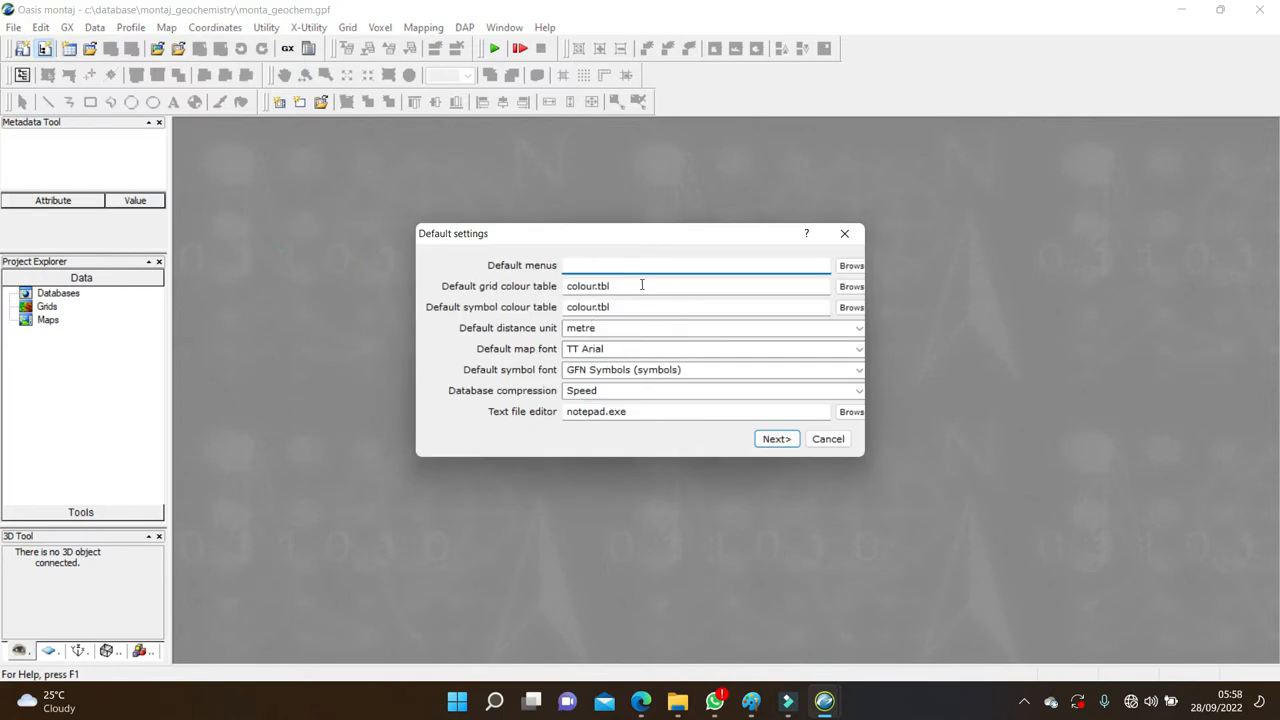
pyautogui.click(853, 267)
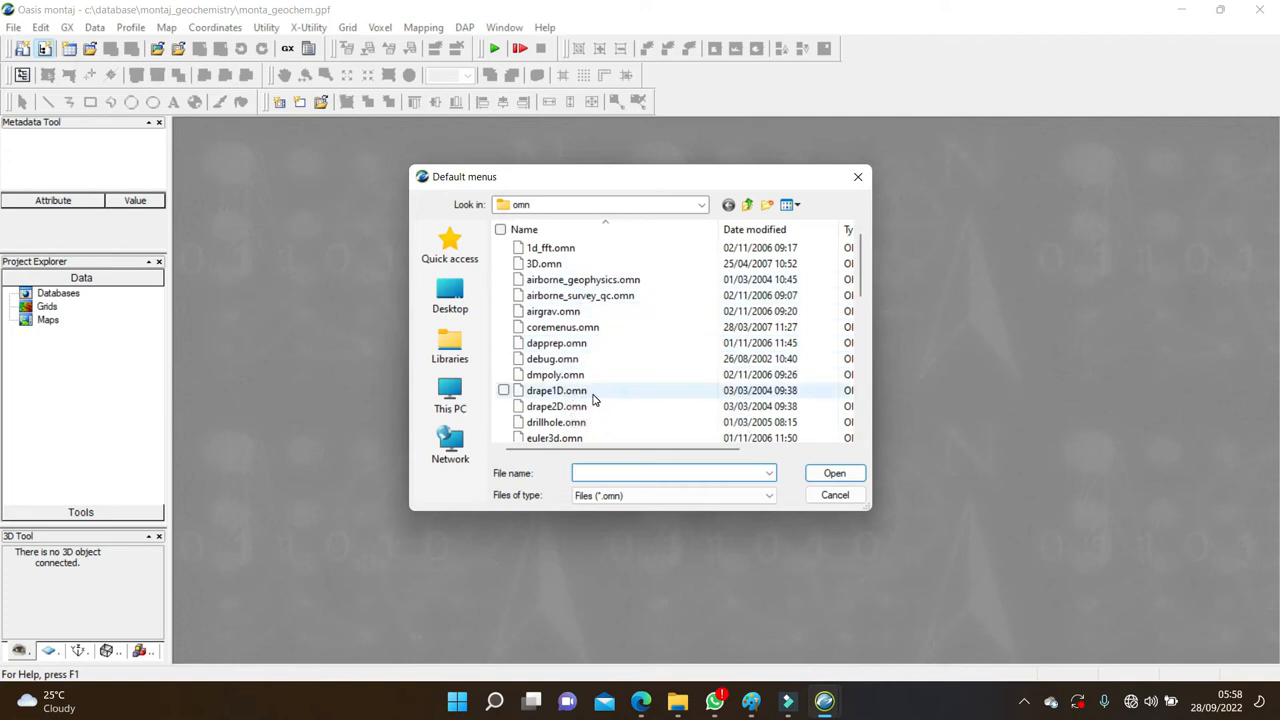
pyautogui.scroll(-2, 593, 400)
pyautogui.click(586, 362)
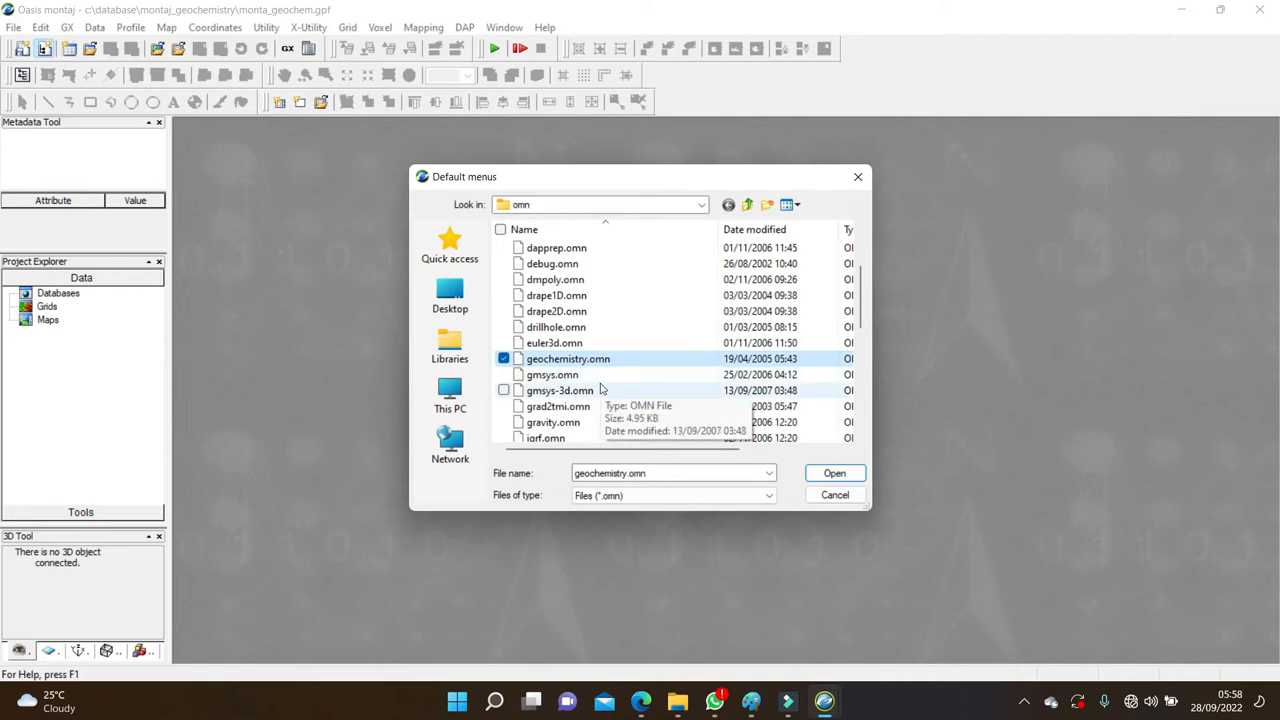
pyautogui.click(822, 474)
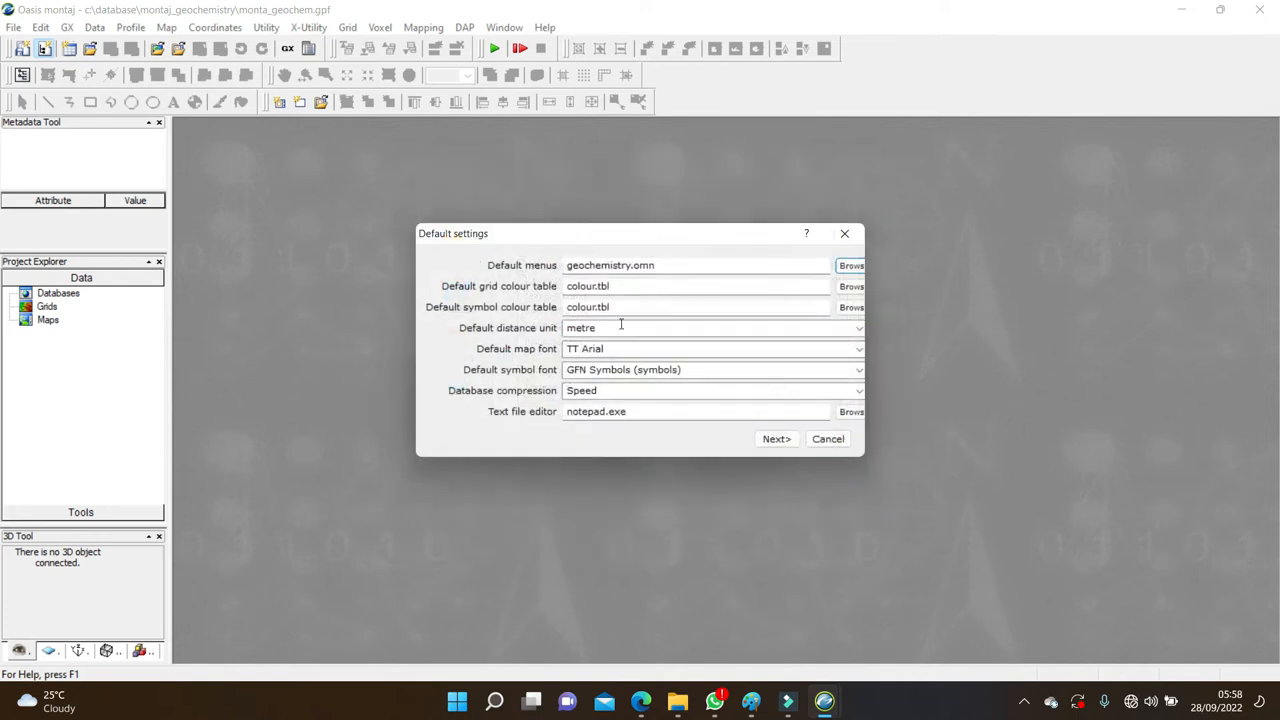
pyautogui.click(777, 439)
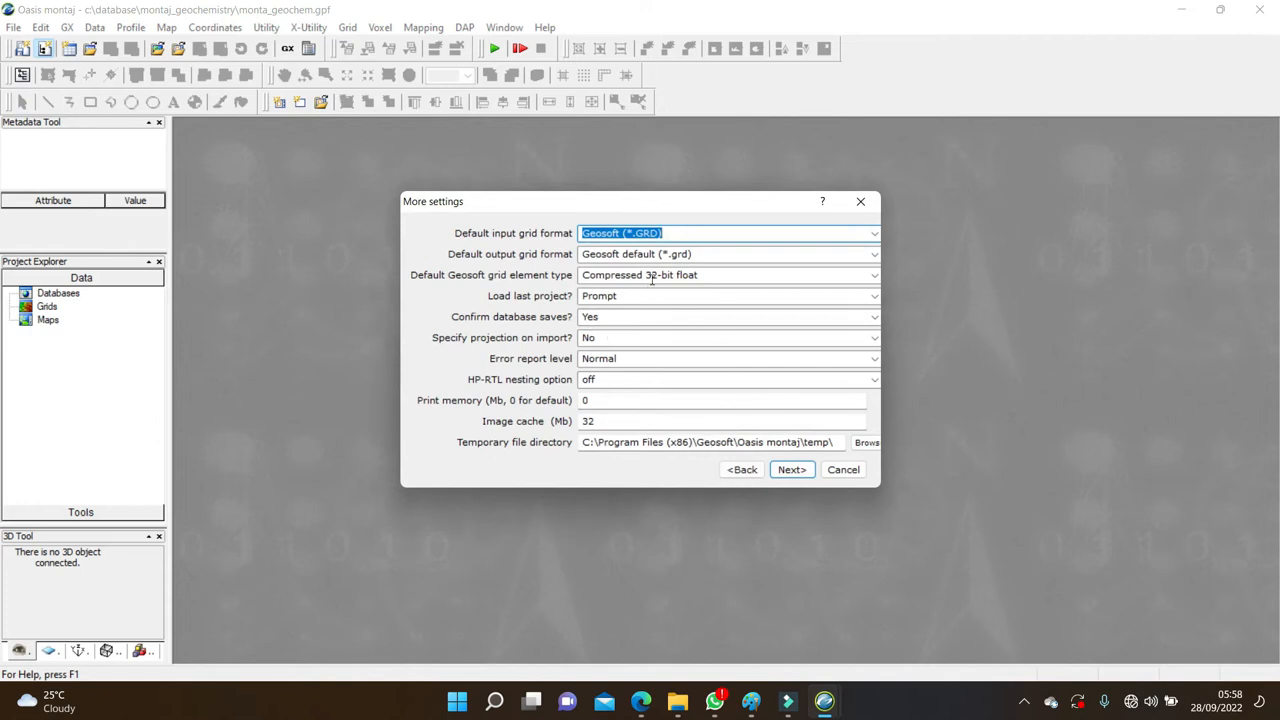
pyautogui.click(791, 469)
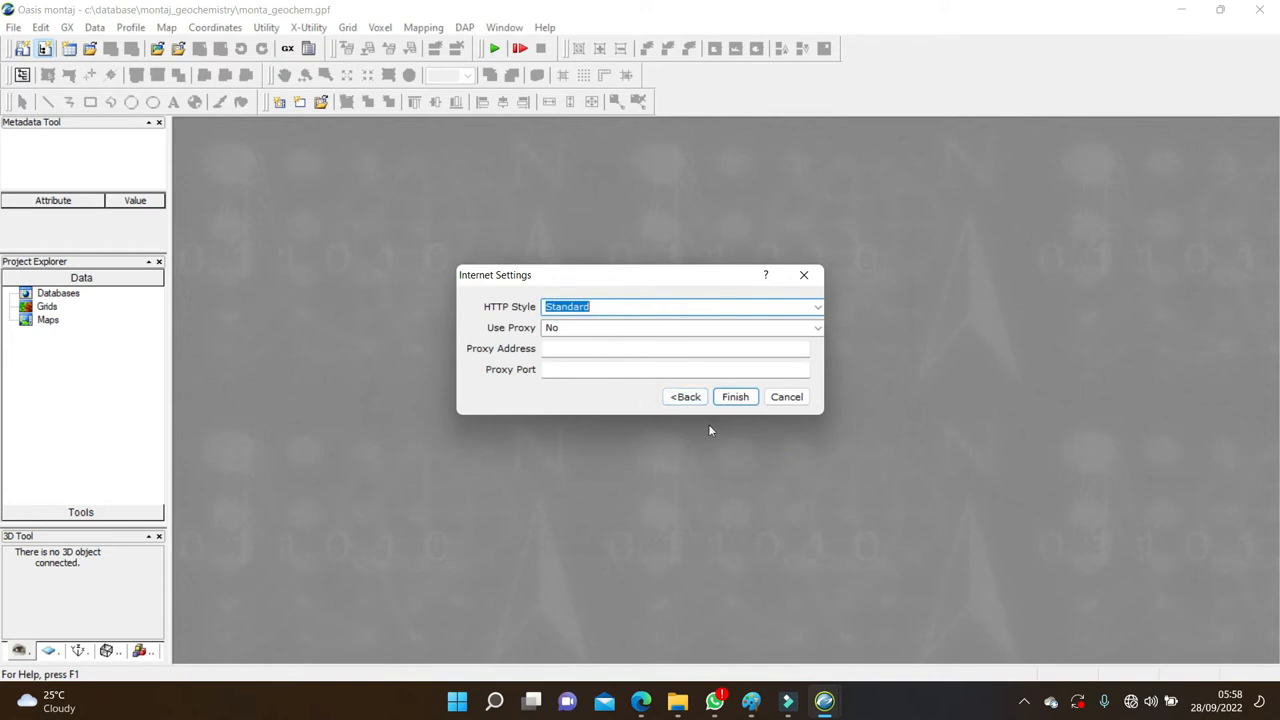
pyautogui.click(688, 397)
pyautogui.click(748, 469)
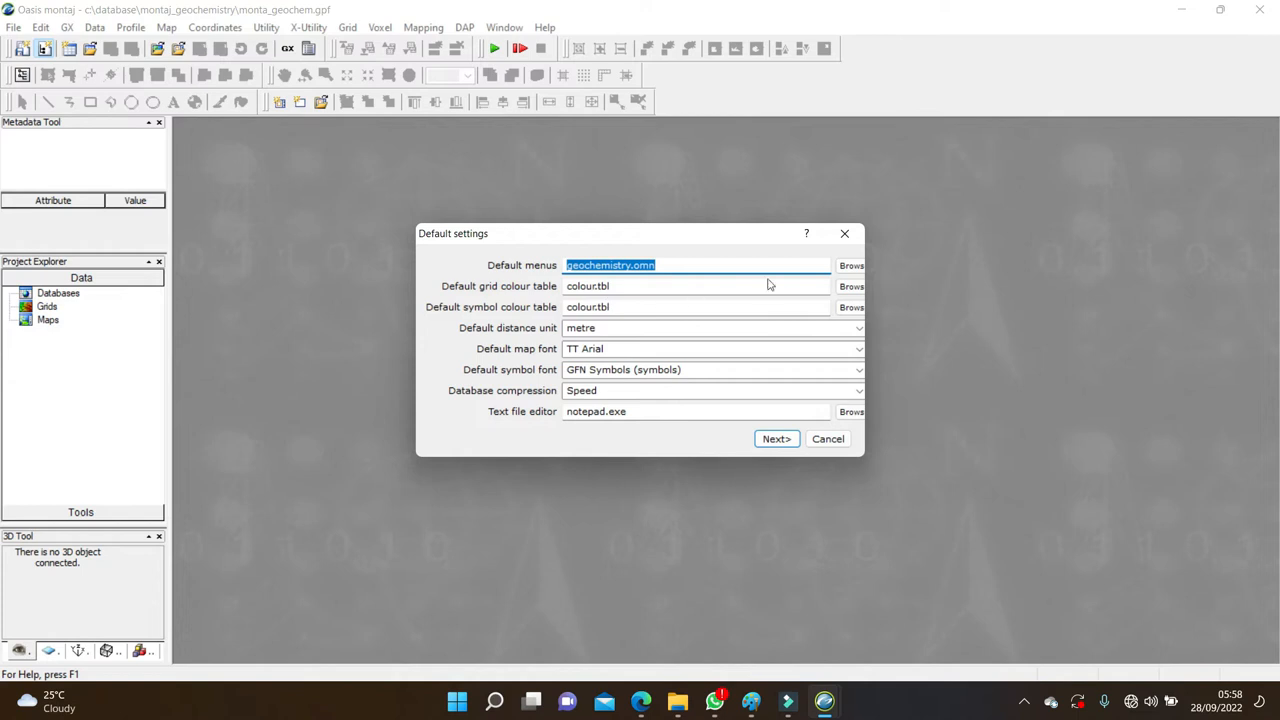
pyautogui.click(851, 270)
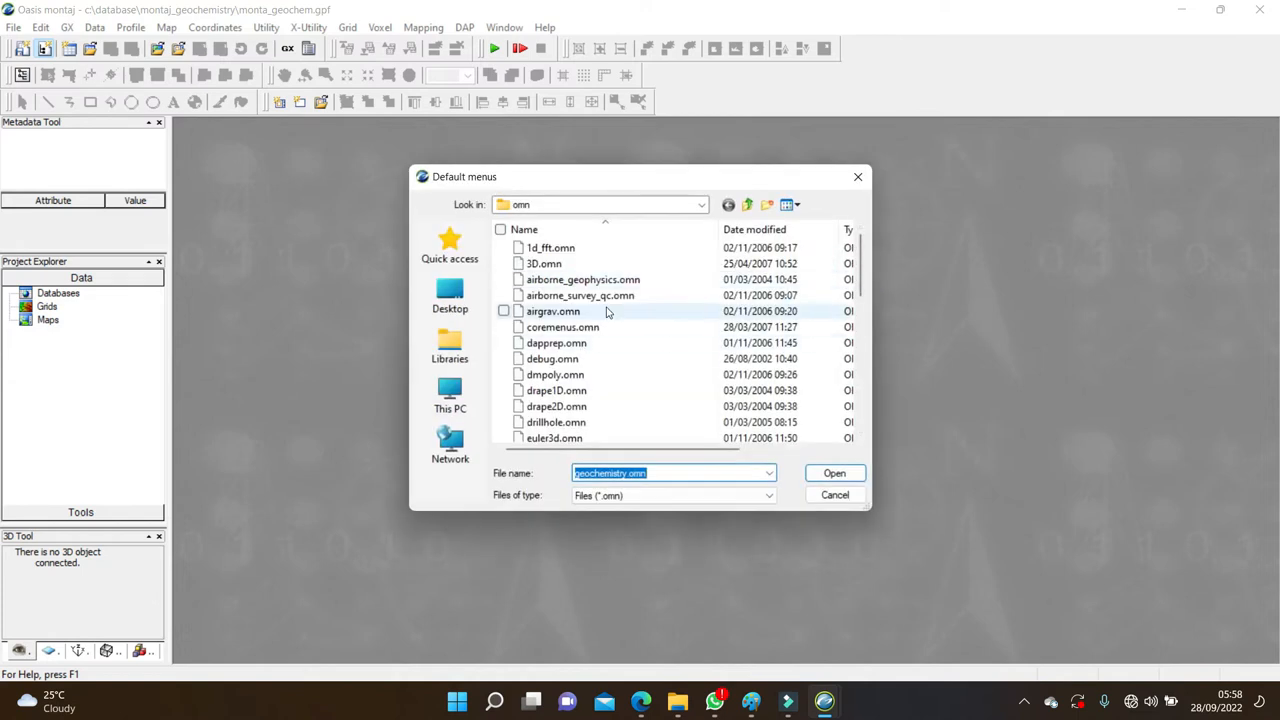
pyautogui.click(590, 280)
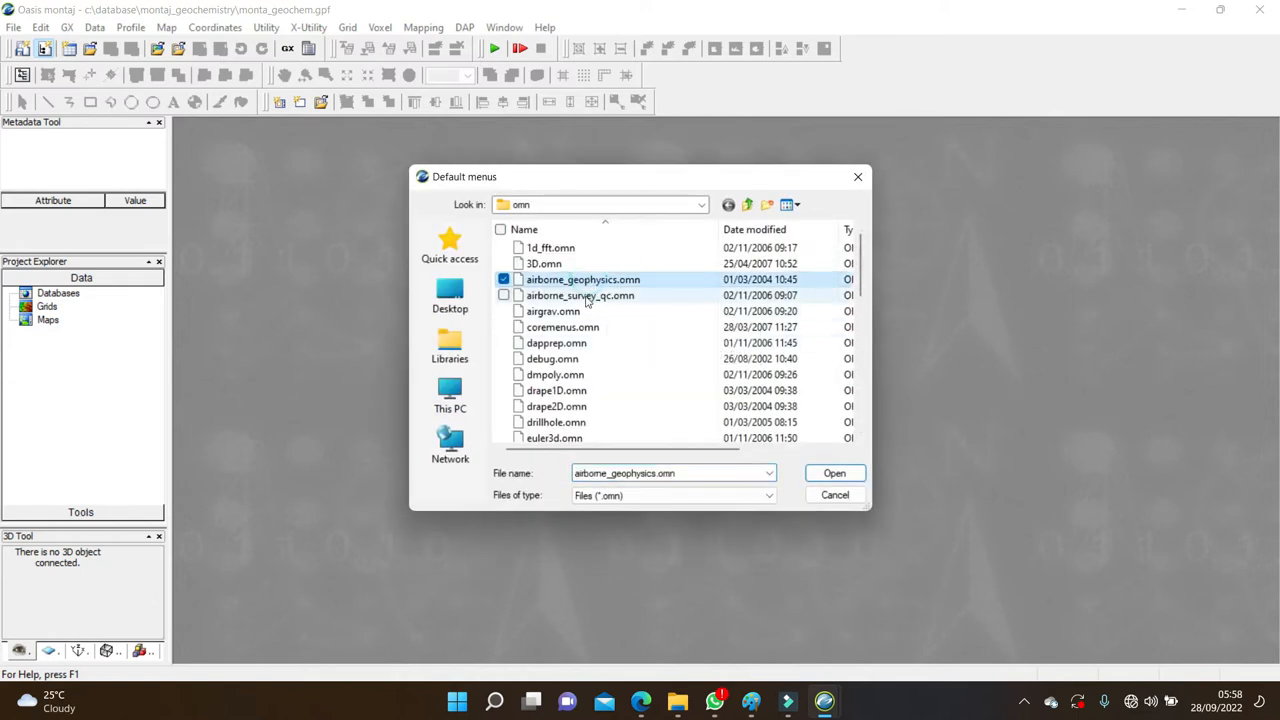
pyautogui.keyDown('ctrl'); pyautogui.click(587, 298); pyautogui.keyUp('ctrl')
pyautogui.keyDown('ctrl'); pyautogui.click(585, 313); pyautogui.keyUp('ctrl')
pyautogui.keyDown('ctrl'); pyautogui.click(576, 327); pyautogui.keyUp('ctrl')
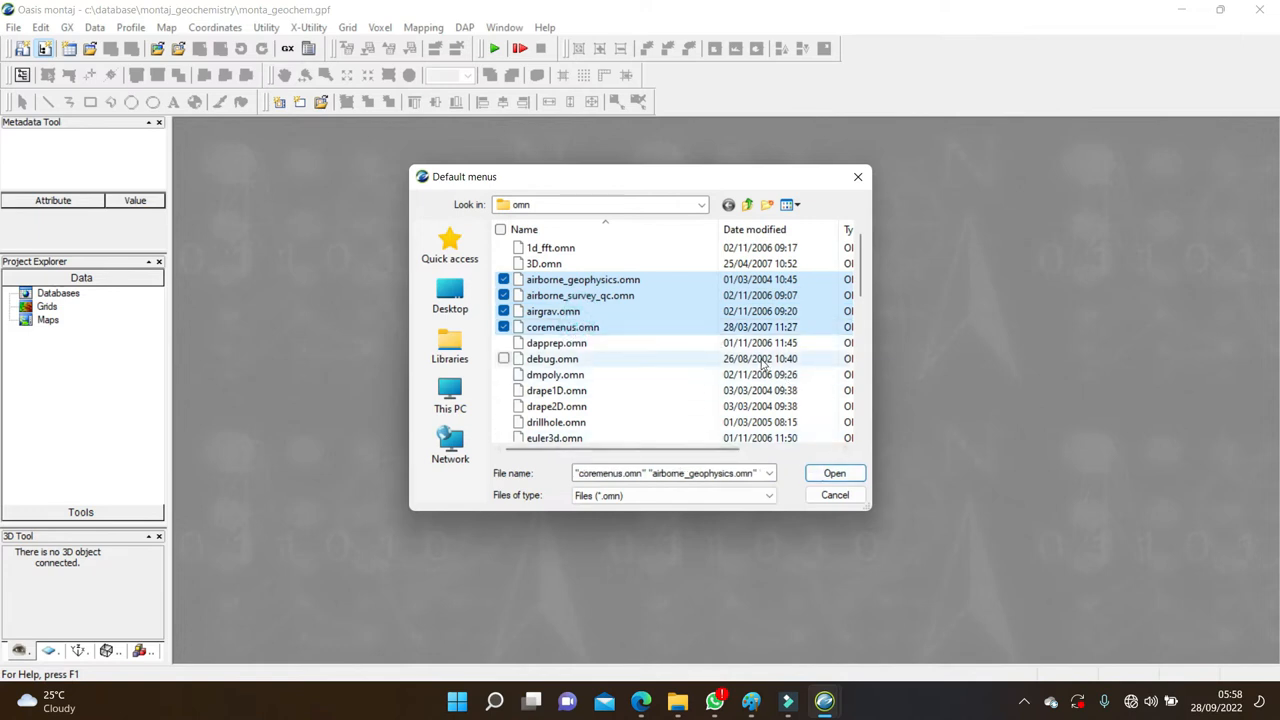
pyautogui.click(832, 474)
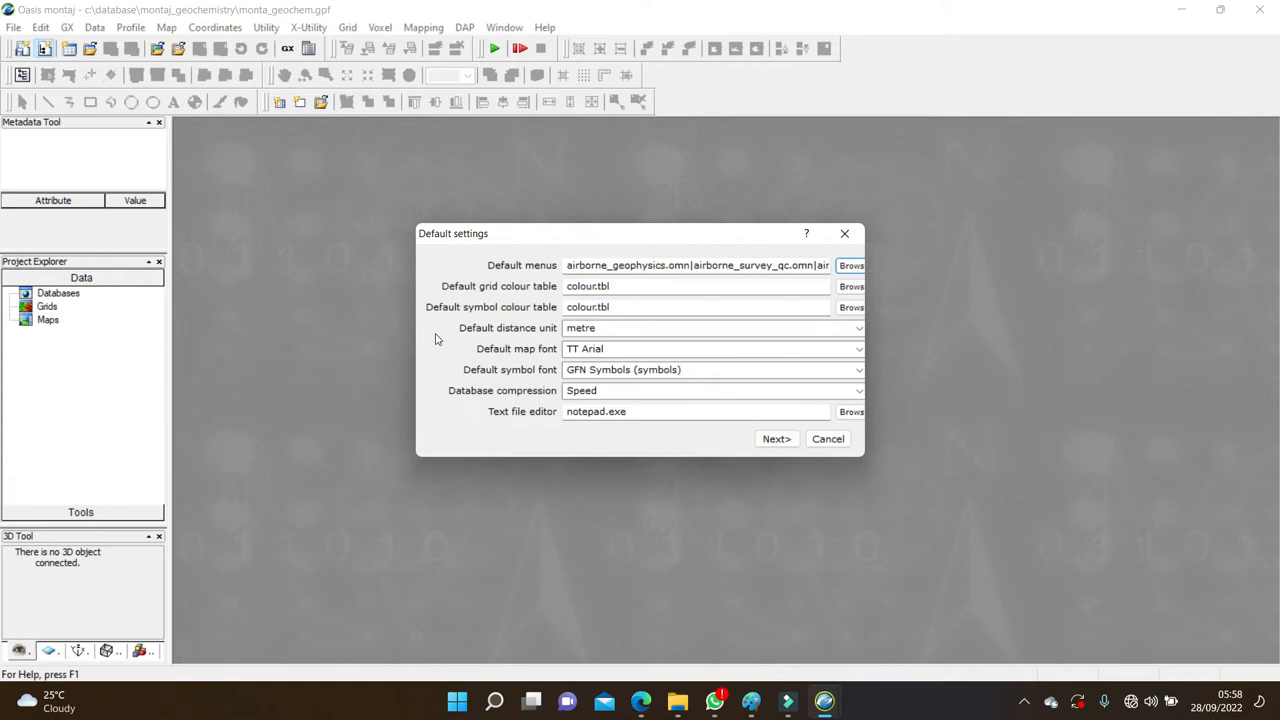
pyautogui.click(845, 238)
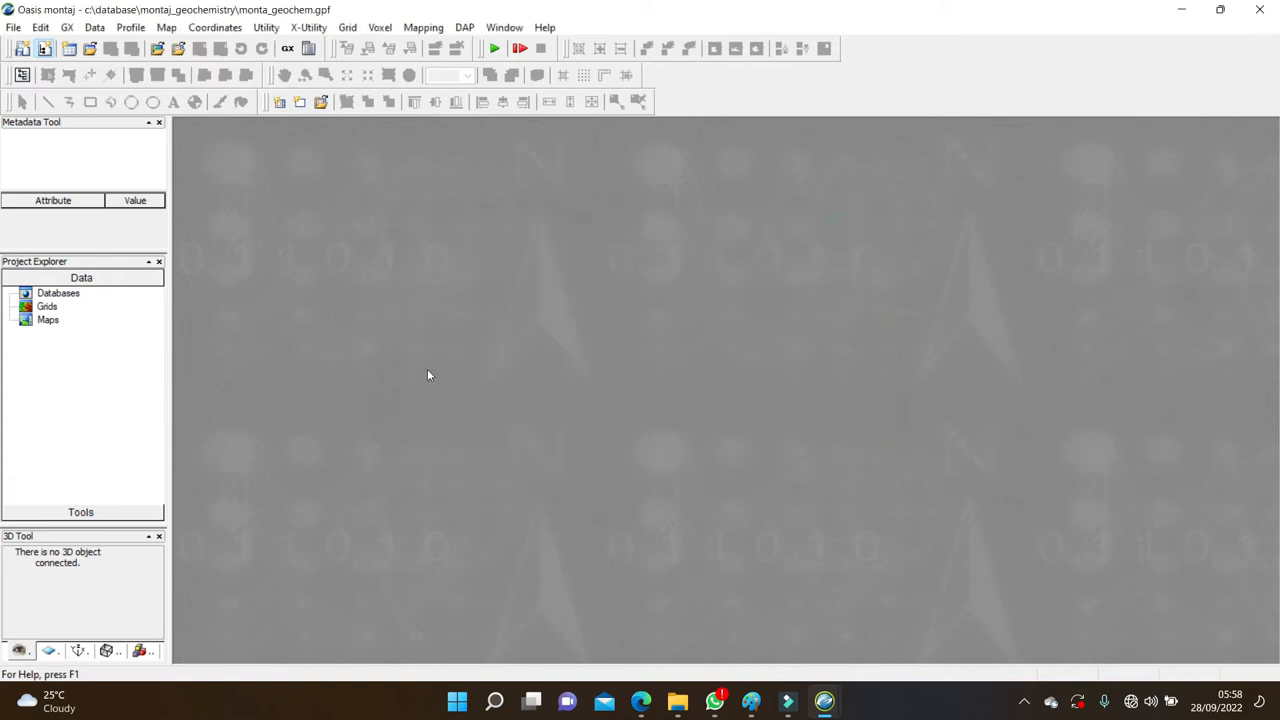
# Load the geochemistry.omn custom menu from the omn folder into the project
pyautogui.click(66, 28)
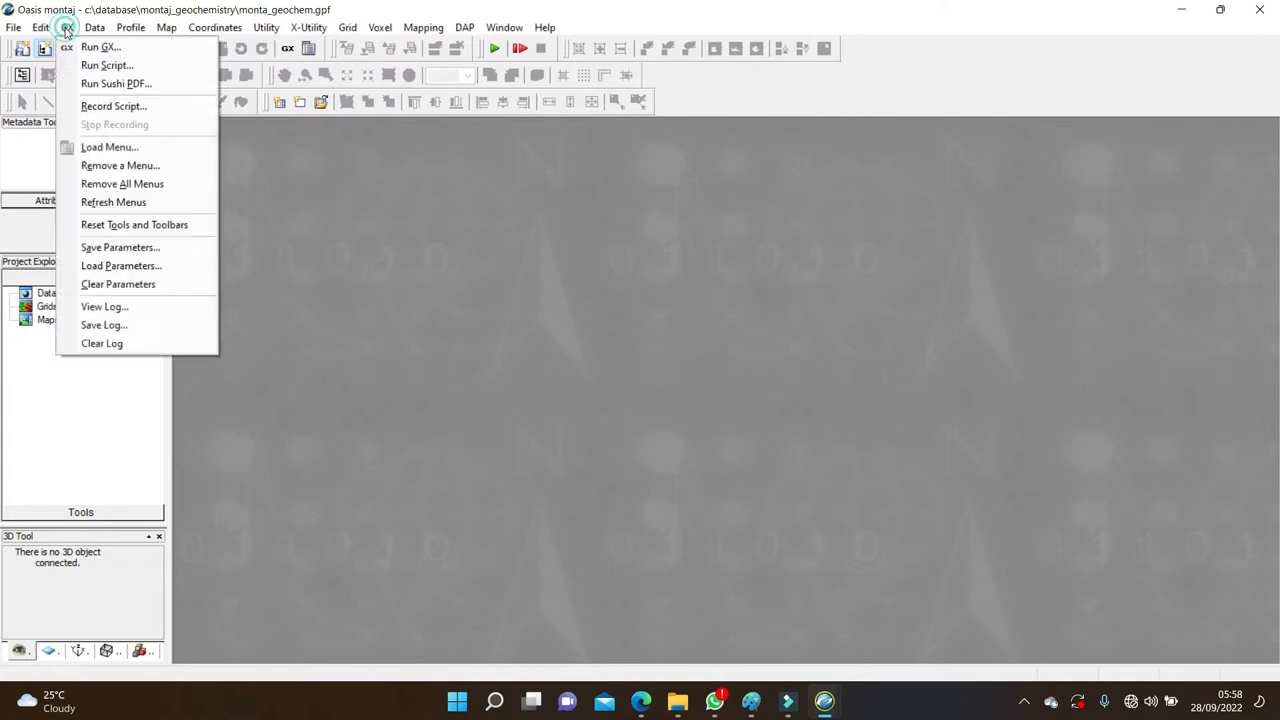
pyautogui.click(106, 150)
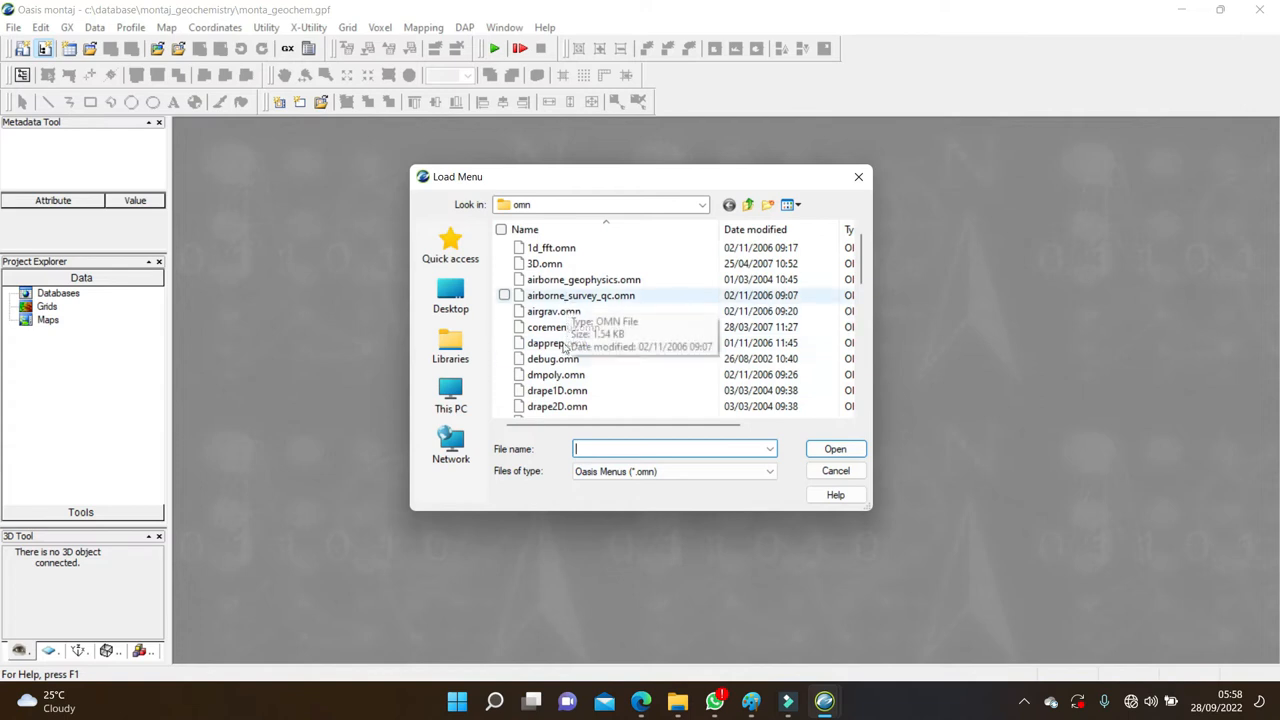
pyautogui.scroll(-3, 558, 352)
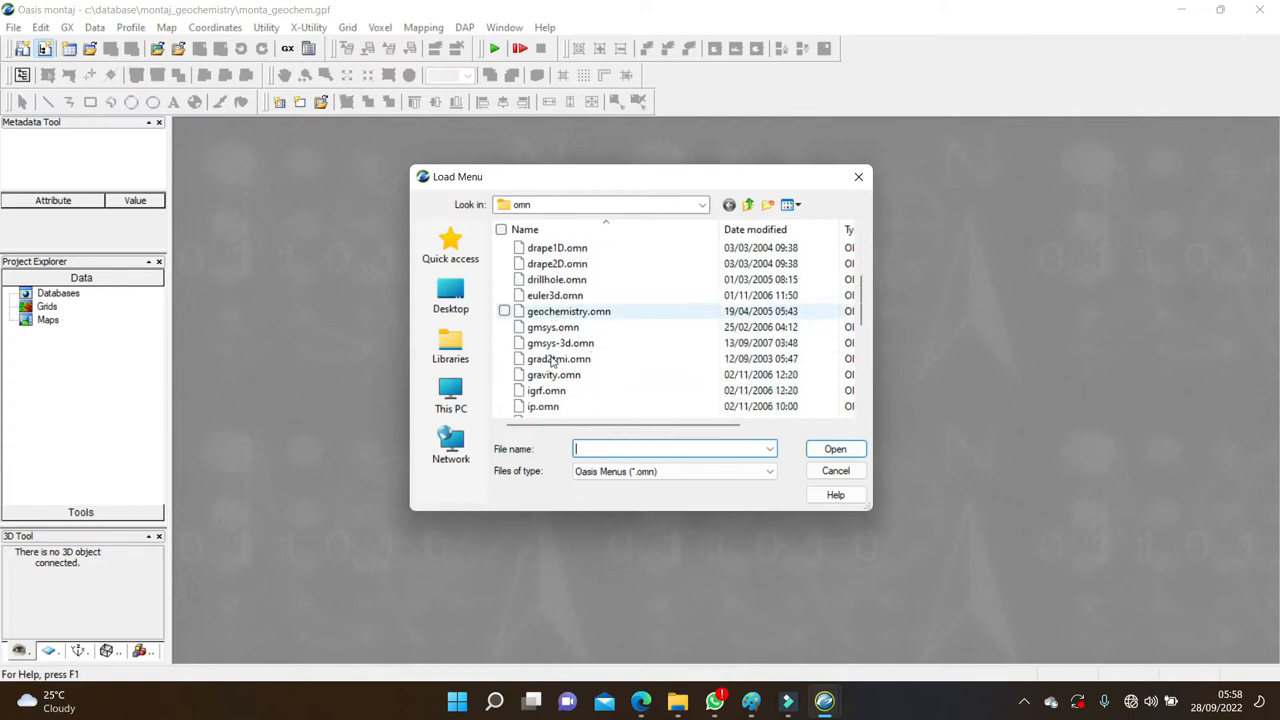
pyautogui.click(573, 314)
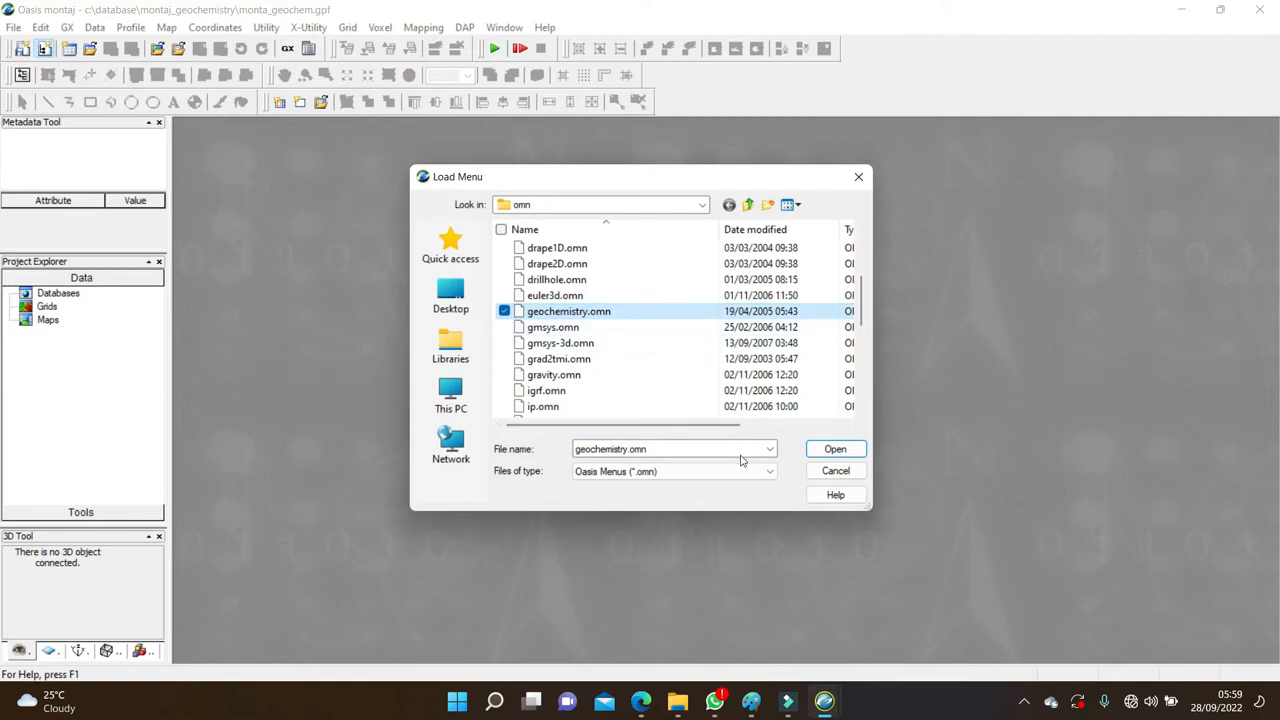
pyautogui.click(838, 450)
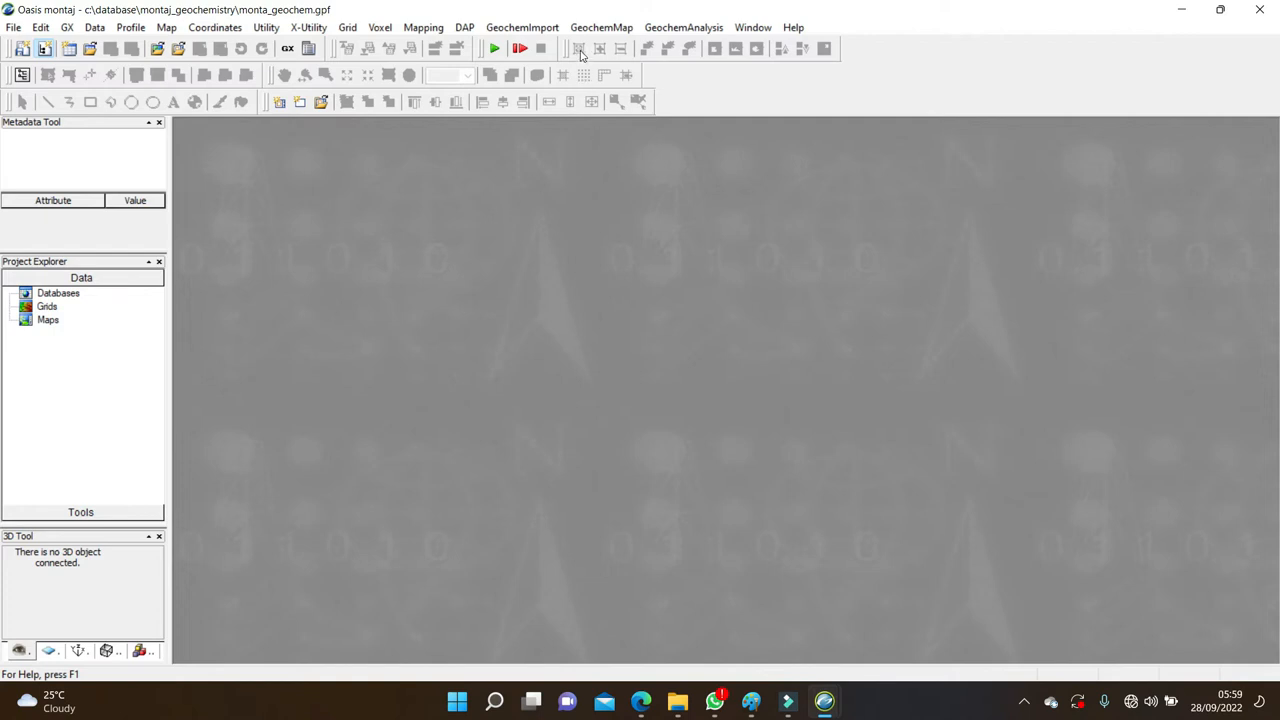
# Start the geochemistry project information with company Challion Ltd and project name GeochemExplor
pyautogui.click(530, 28)
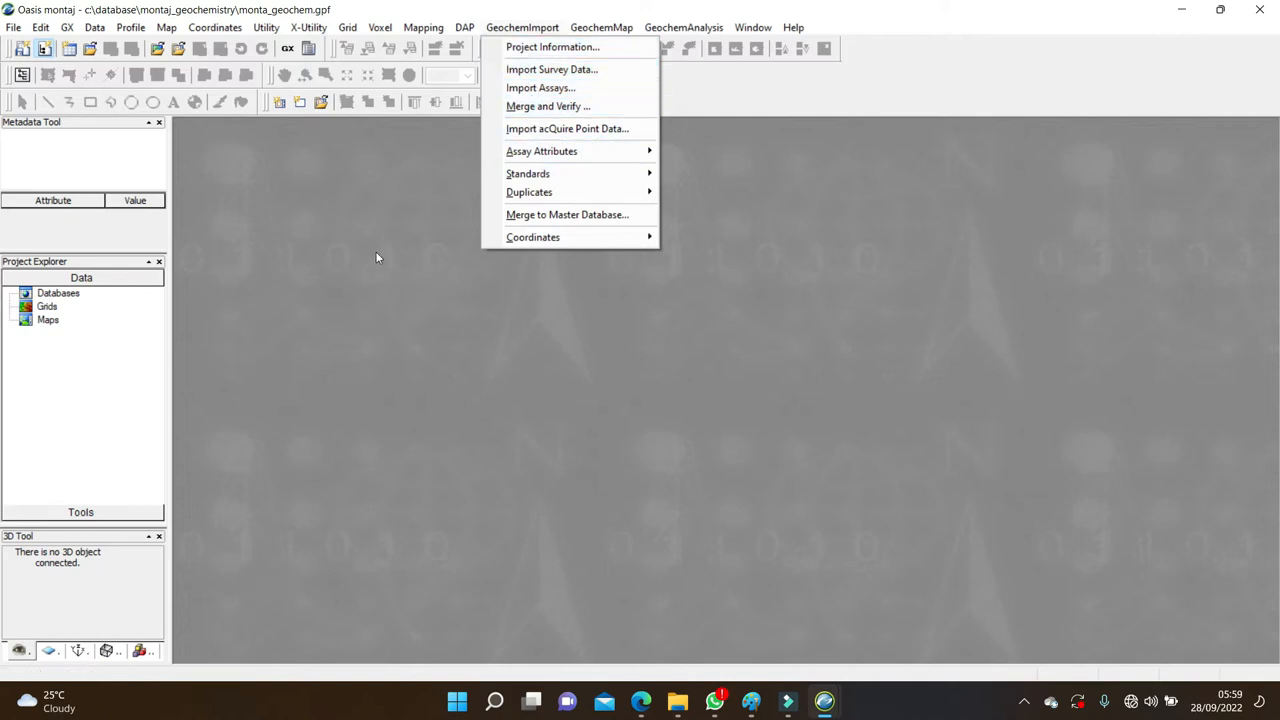
pyautogui.click(517, 48)
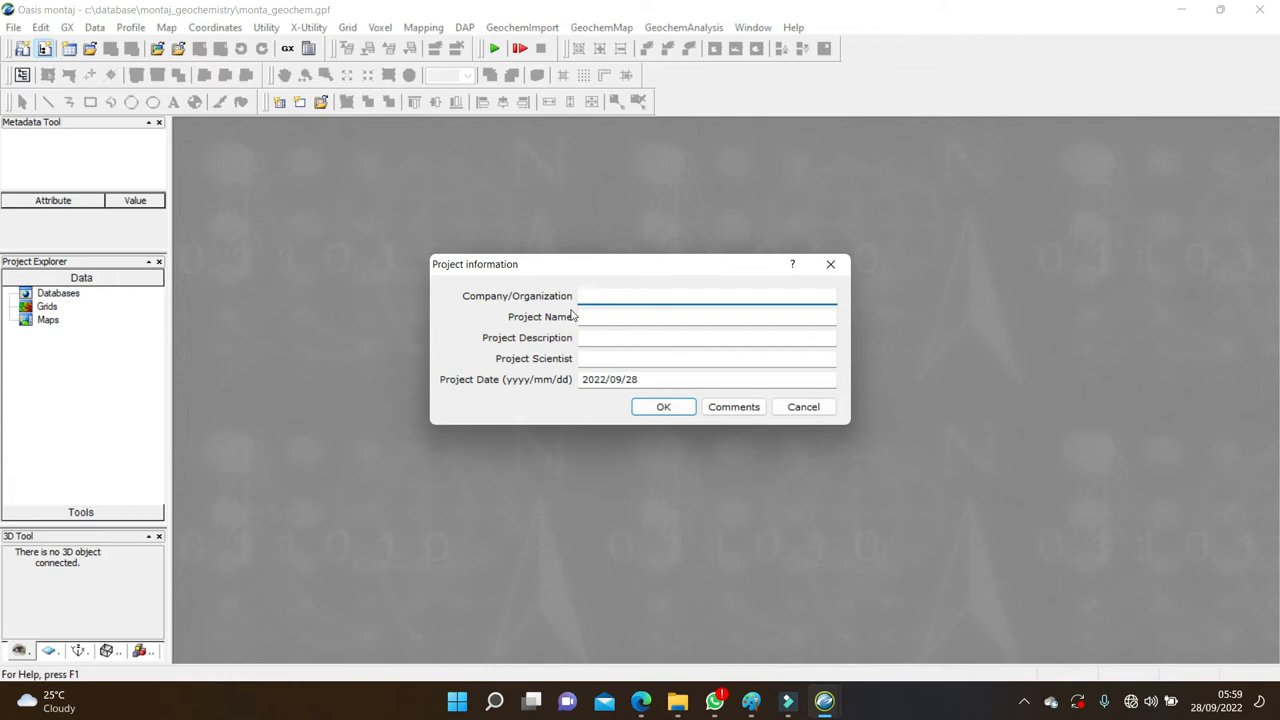
pyautogui.write('Challion Ltd')
pyautogui.click(582, 318)
pyautogui.write('Ge')
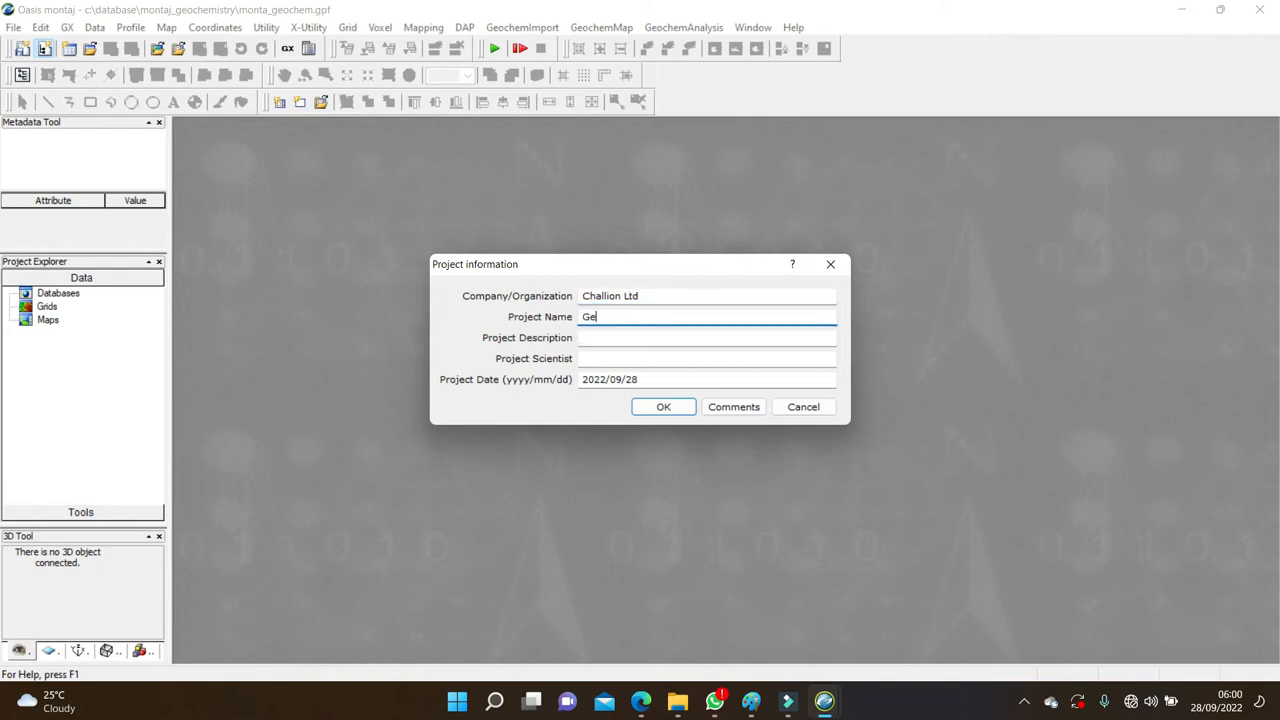
pyautogui.write('ochemExplor')
# Enter Oban_Metals as the project description and fill in the project scientist's name
pyautogui.click(609, 337)
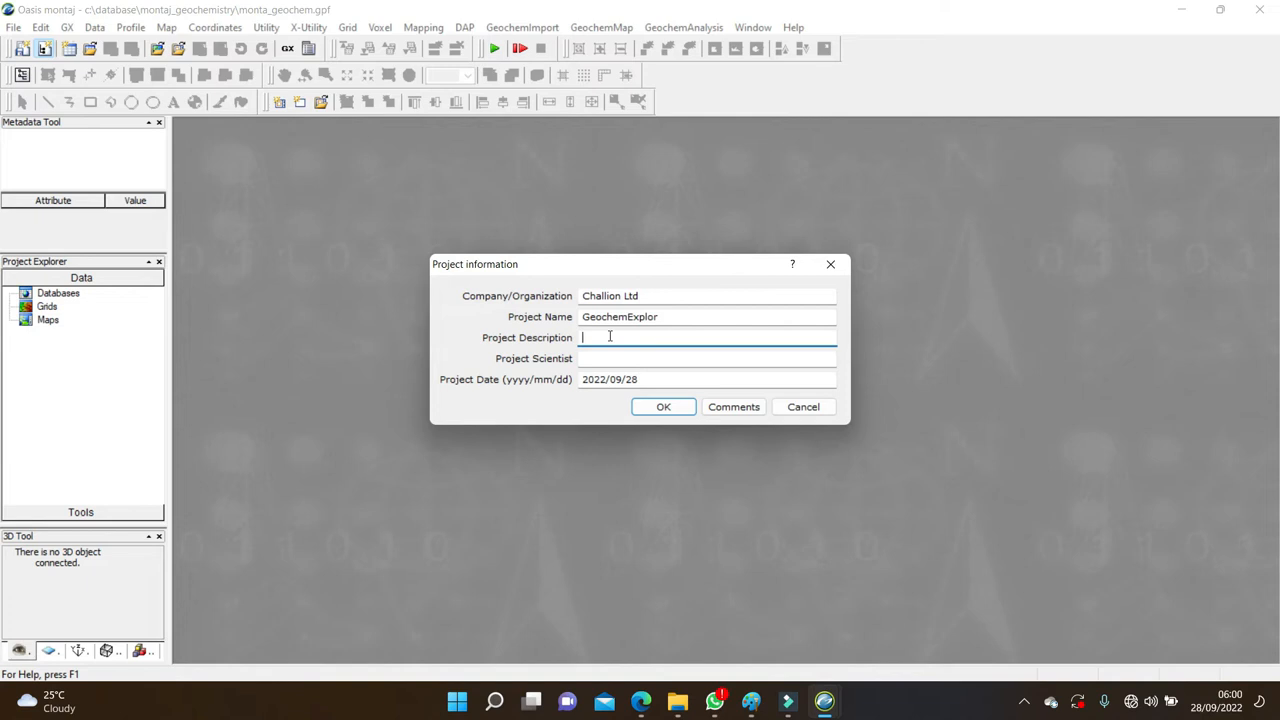
pyautogui.write('Obn')
pyautogui.press('BackSpace')
pyautogui.write('an')
pyautogui.write('+Me')
pyautogui.press('BackSpace')
pyautogui.press('BackSpace')
pyautogui.press('BackSpace')
pyautogui.press('BackSpace')
pyautogui.press('BackSpace')
pyautogui.press('BackSpace')
pyautogui.write('n_Metals')
pyautogui.click(602, 360)
pyautogui.write('NC Gideon')
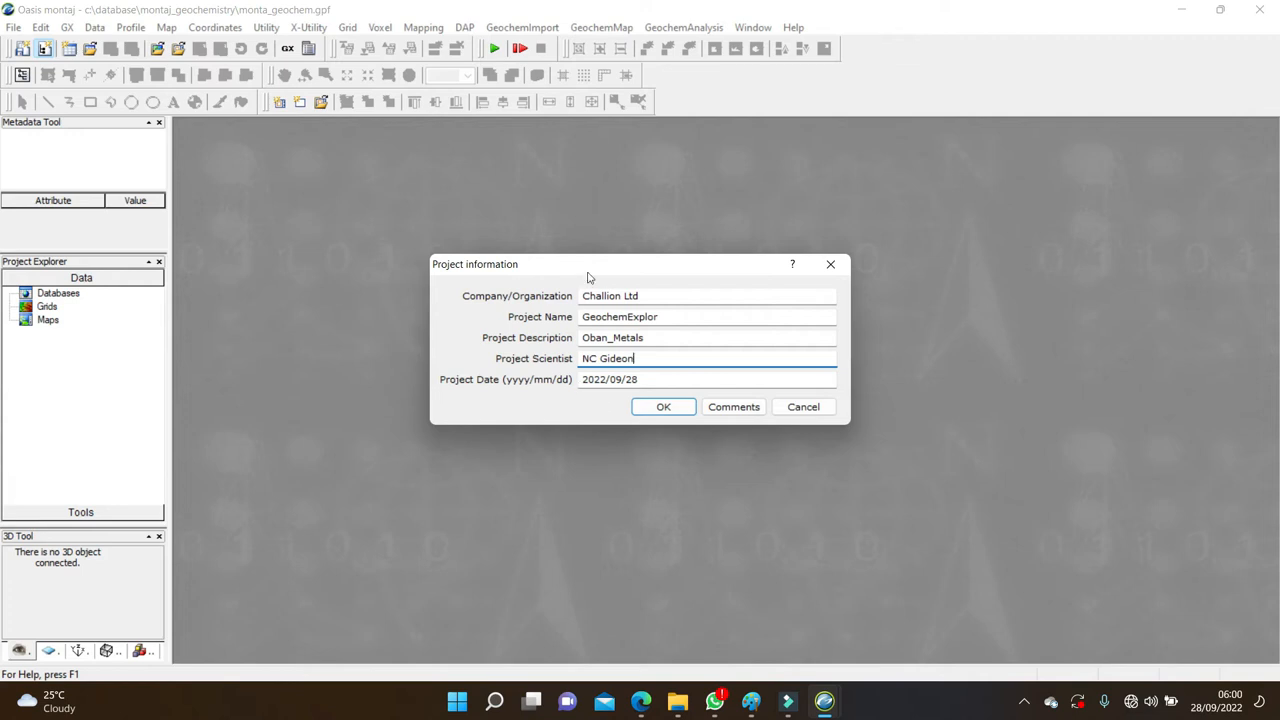
# Save the project comment "Geochemical and Geophysical exploration for base metals with the hill of Oban Massif." and accept the project information
pyautogui.click(730, 410)
pyautogui.click(87, 276)
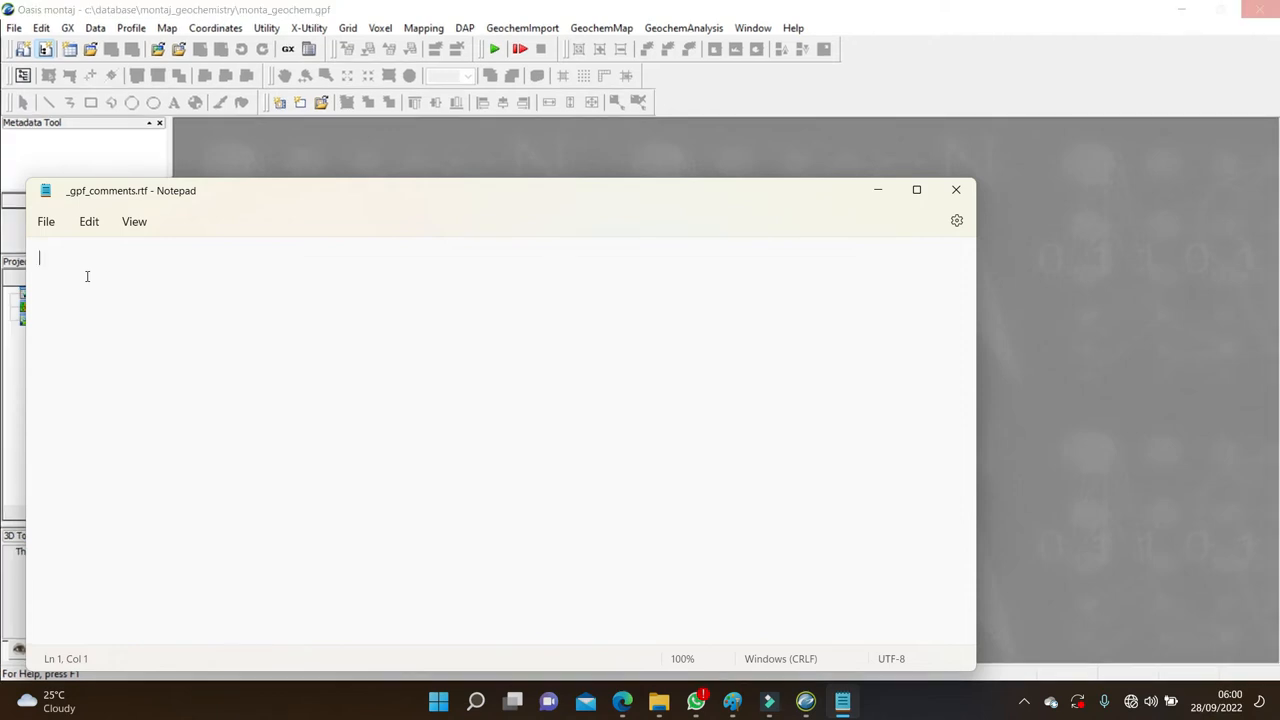
pyautogui.write('s')
pyautogui.press('BackSpace')
pyautogui.write('Geochemical a')
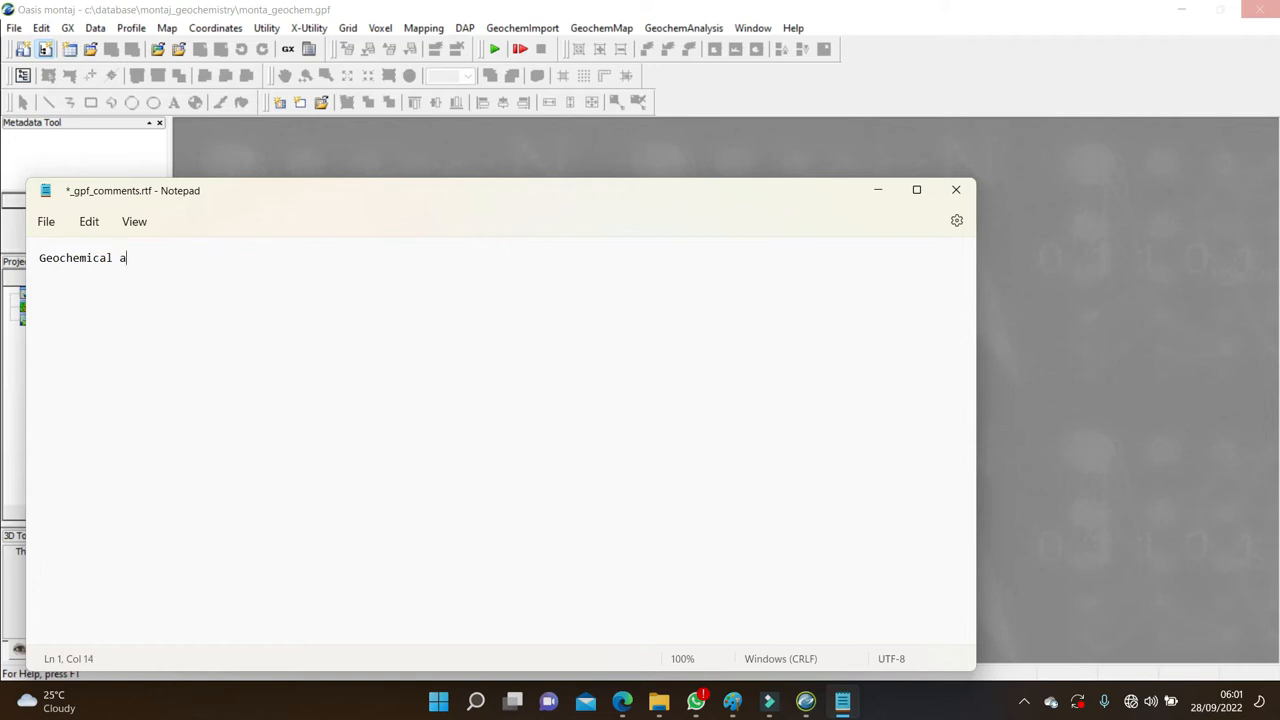
pyautogui.write('nd Geophysical explora')
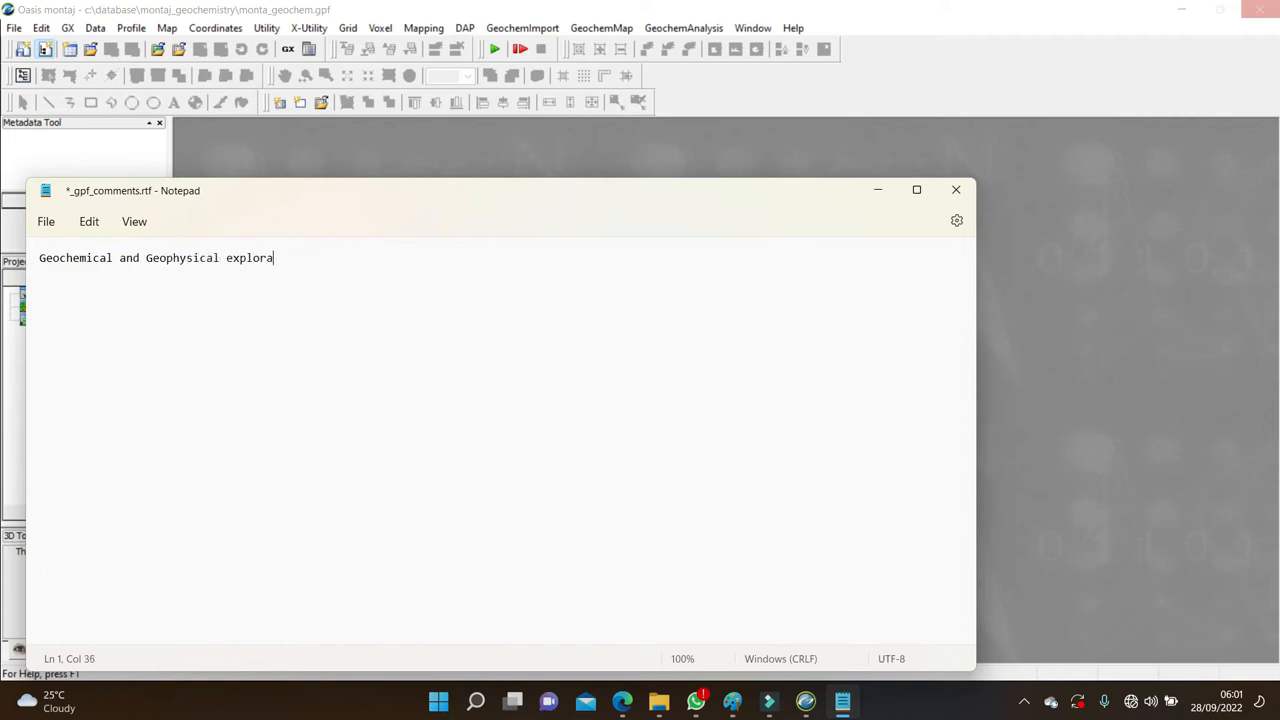
pyautogui.write('tion for base metals with th')
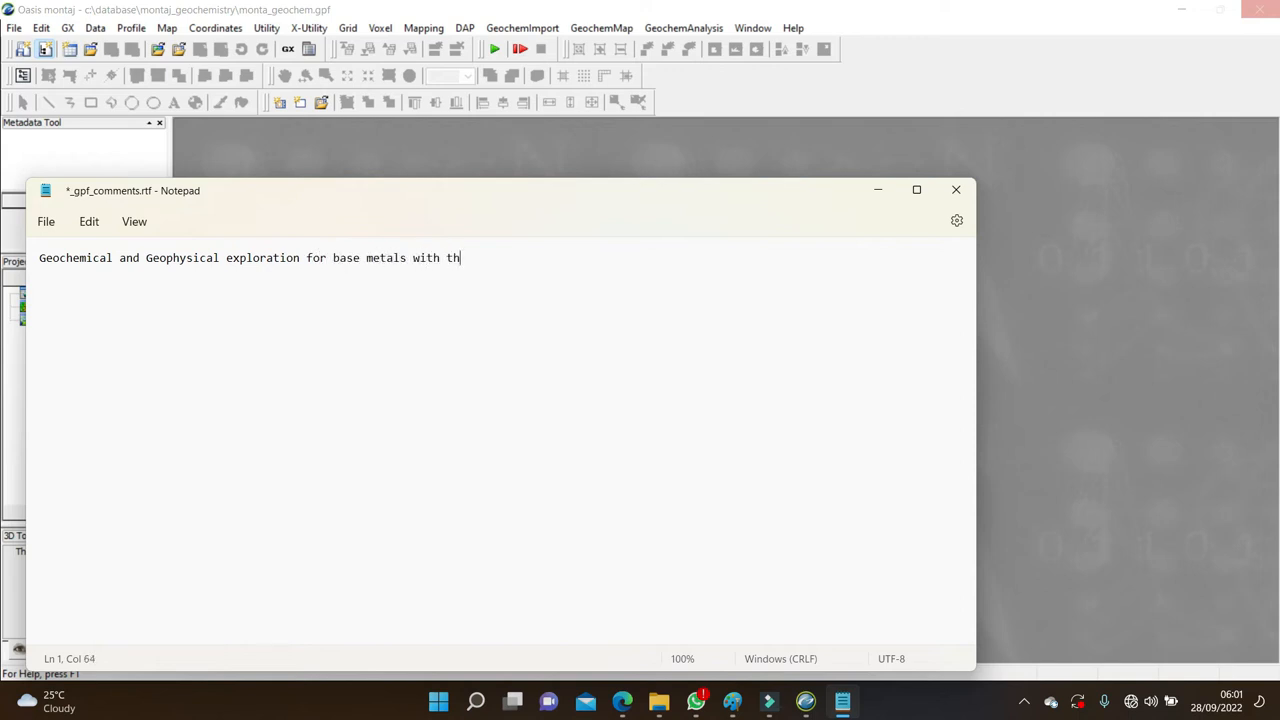
pyautogui.write('e hilss')
pyautogui.press('BackSpace')
pyautogui.press('BackSpace')
pyautogui.press('BackSpace')
pyautogui.press('BackSpace')
pyautogui.write('ll of Oban Massif')
pyautogui.press('BackSpace')
pyautogui.write(',')
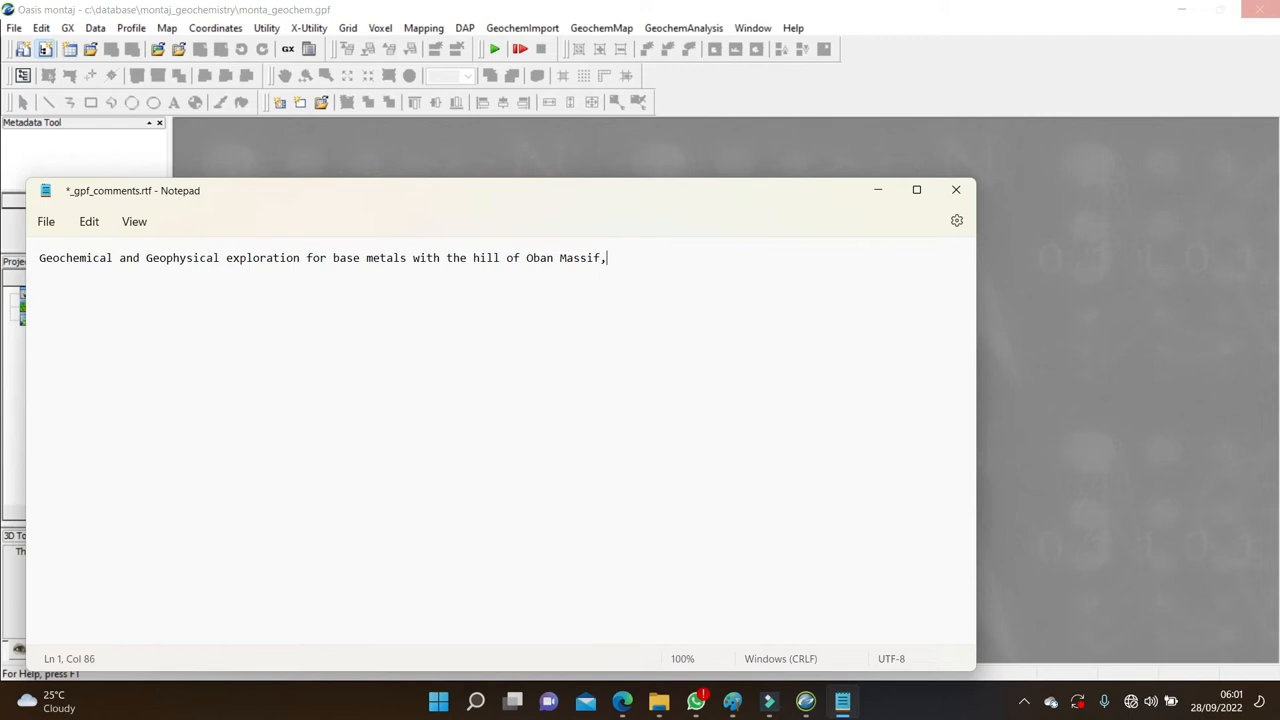
pyautogui.press('BackSpace')
pyautogui.write('.')
pyautogui.press('Return')
pyautogui.hotkey('ctrl', 's')
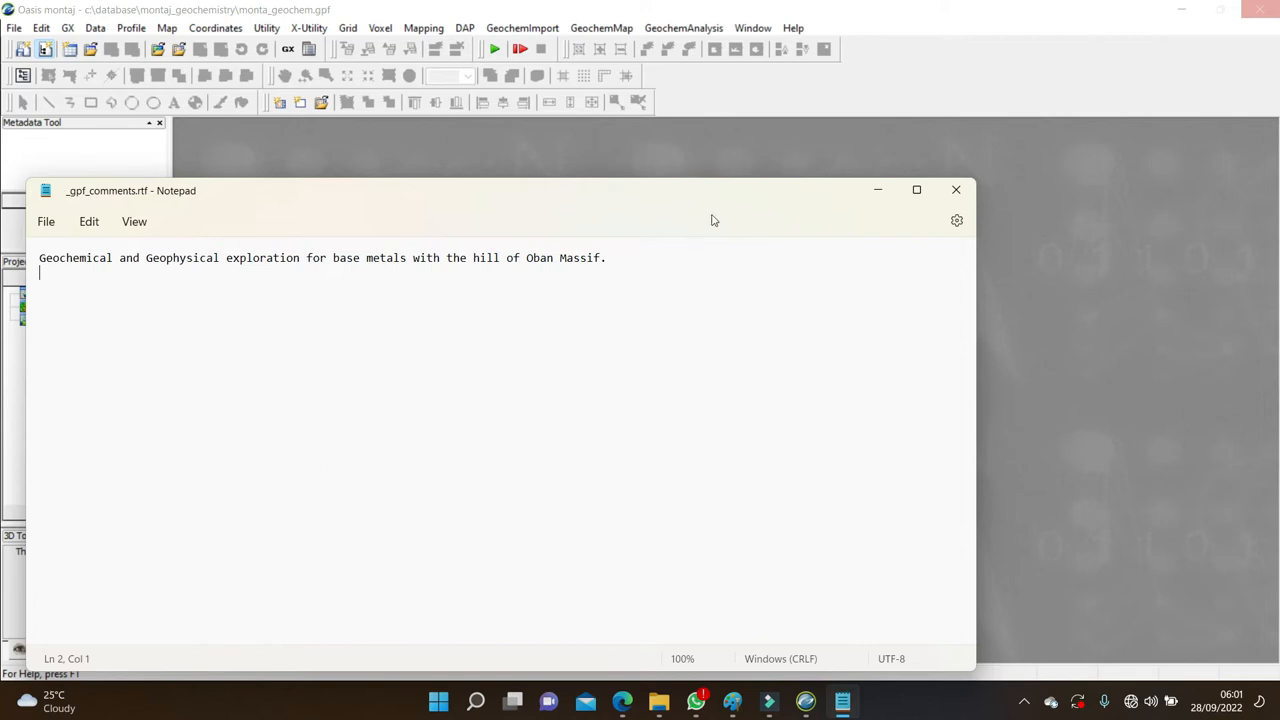
pyautogui.click(948, 200)
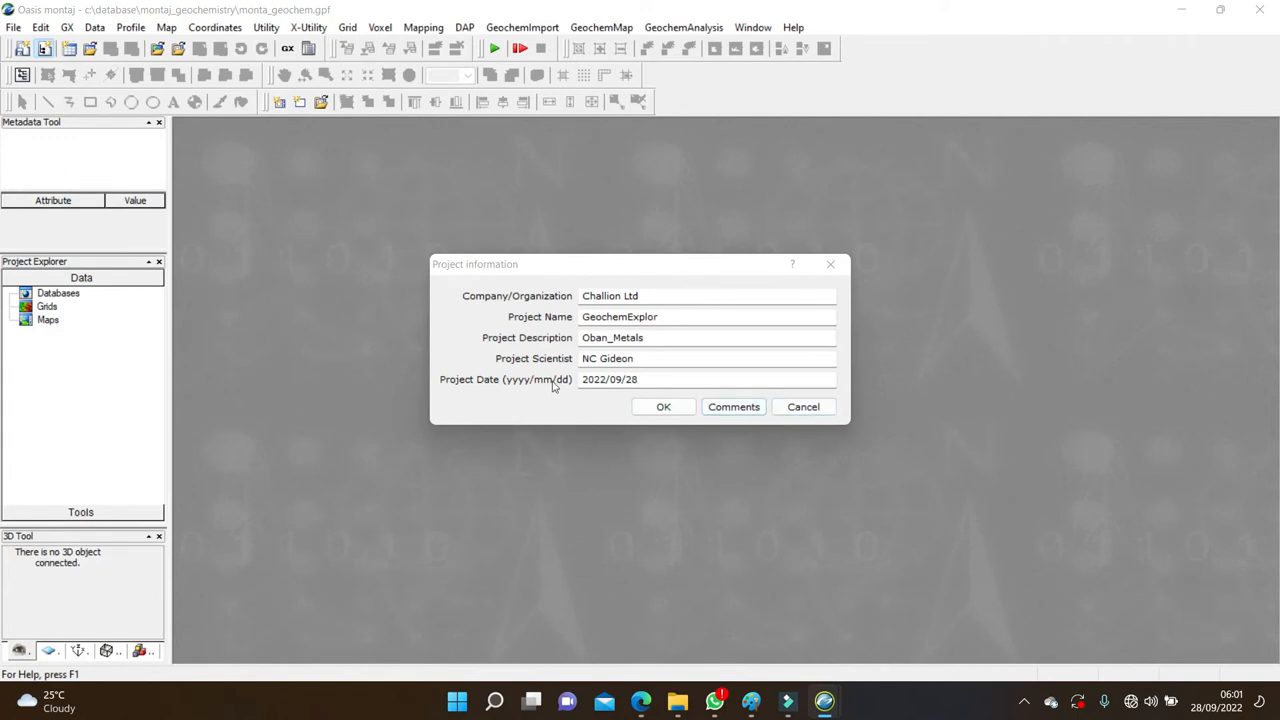
pyautogui.click(673, 407)
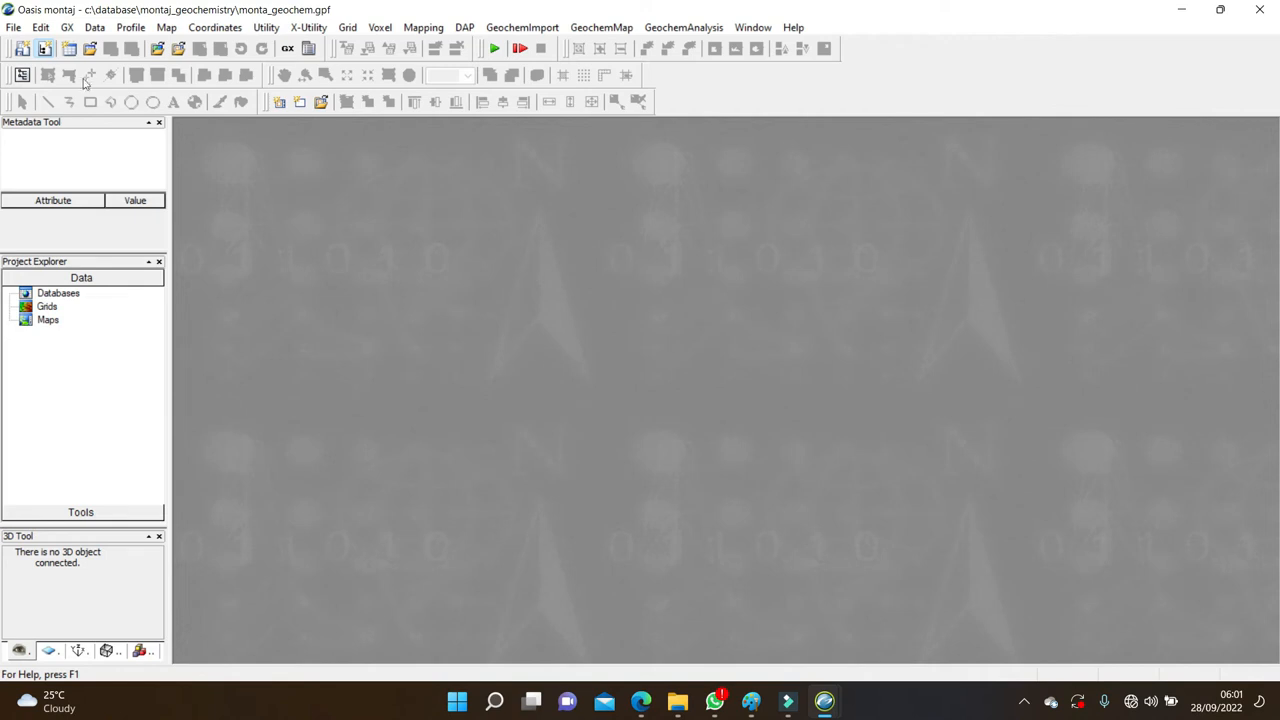
# Open the project comments file to review the saved exploration comment, and close it
pyautogui.click(17, 32)
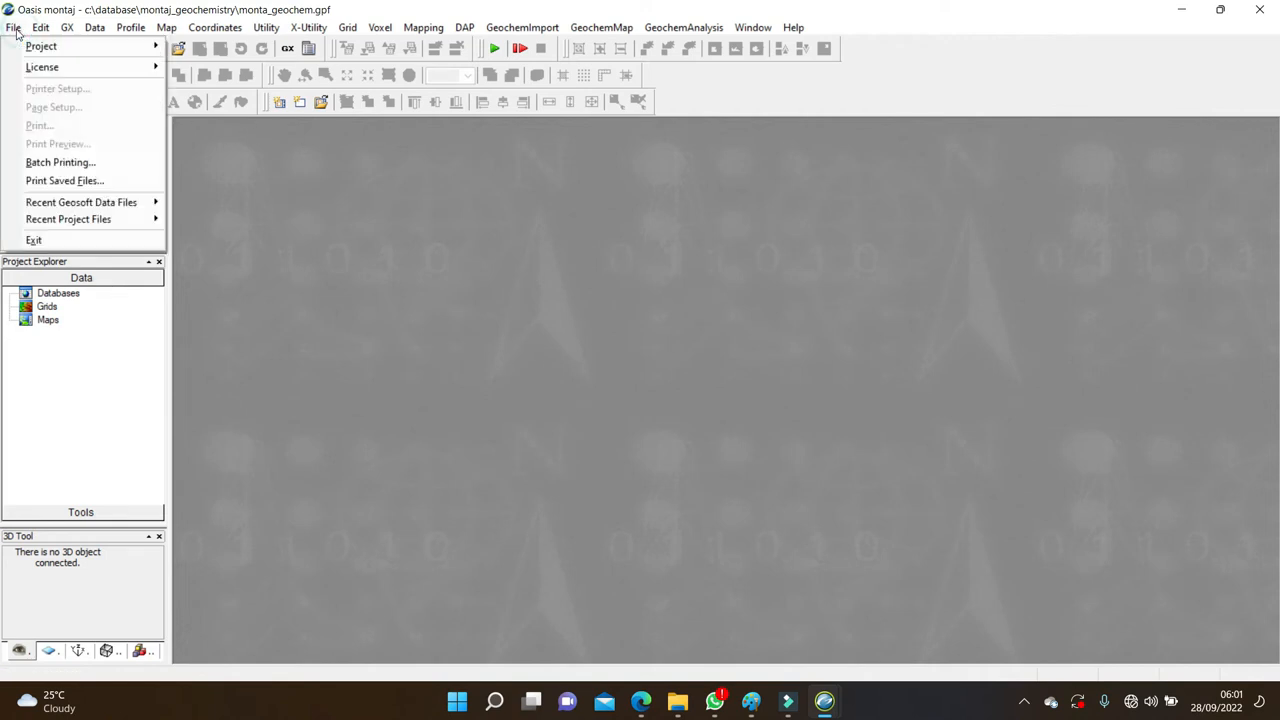
pyautogui.moveTo(40, 32)
pyautogui.click(345, 238)
pyautogui.click(12, 27)
pyautogui.moveTo(48, 50)
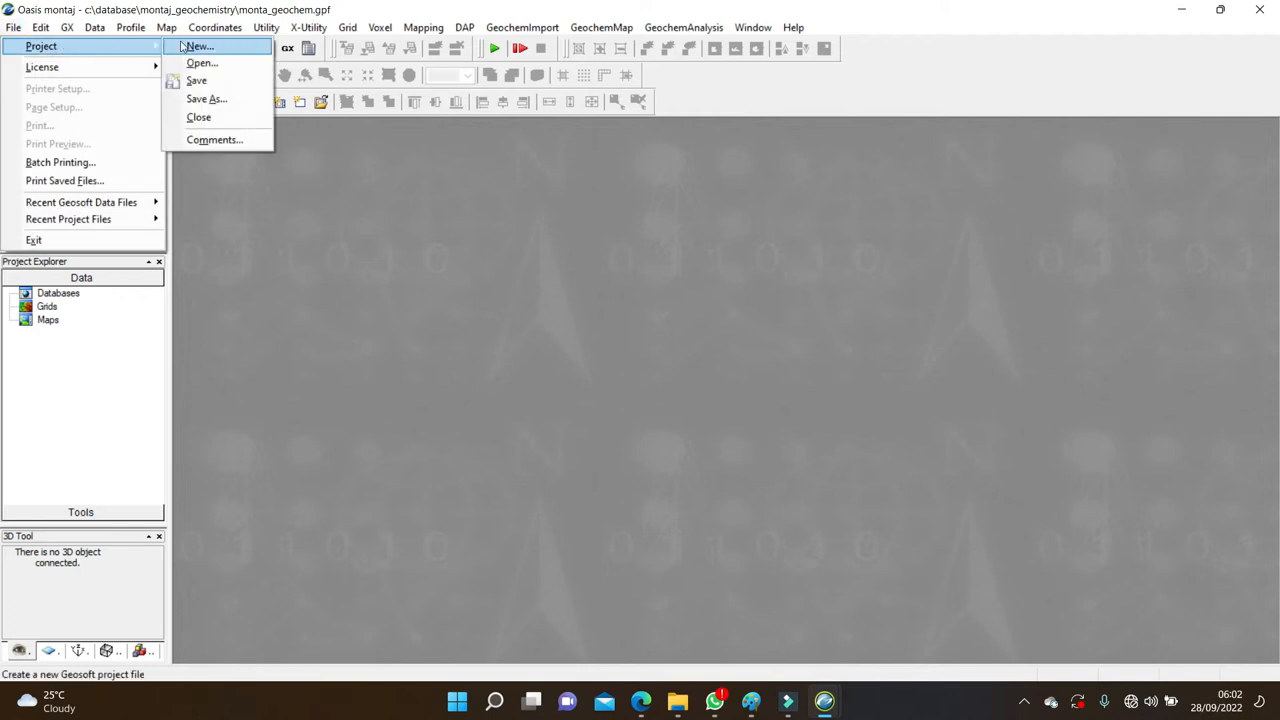
pyautogui.click(230, 141)
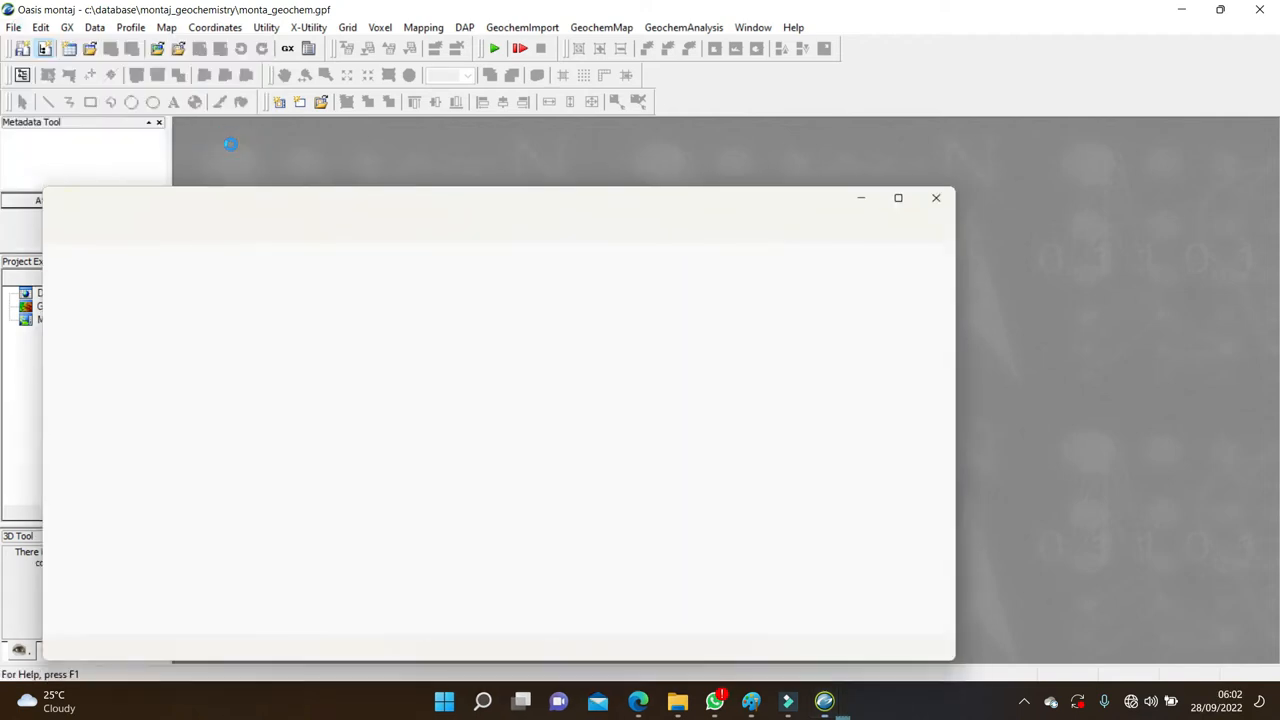
pyautogui.click(79, 274)
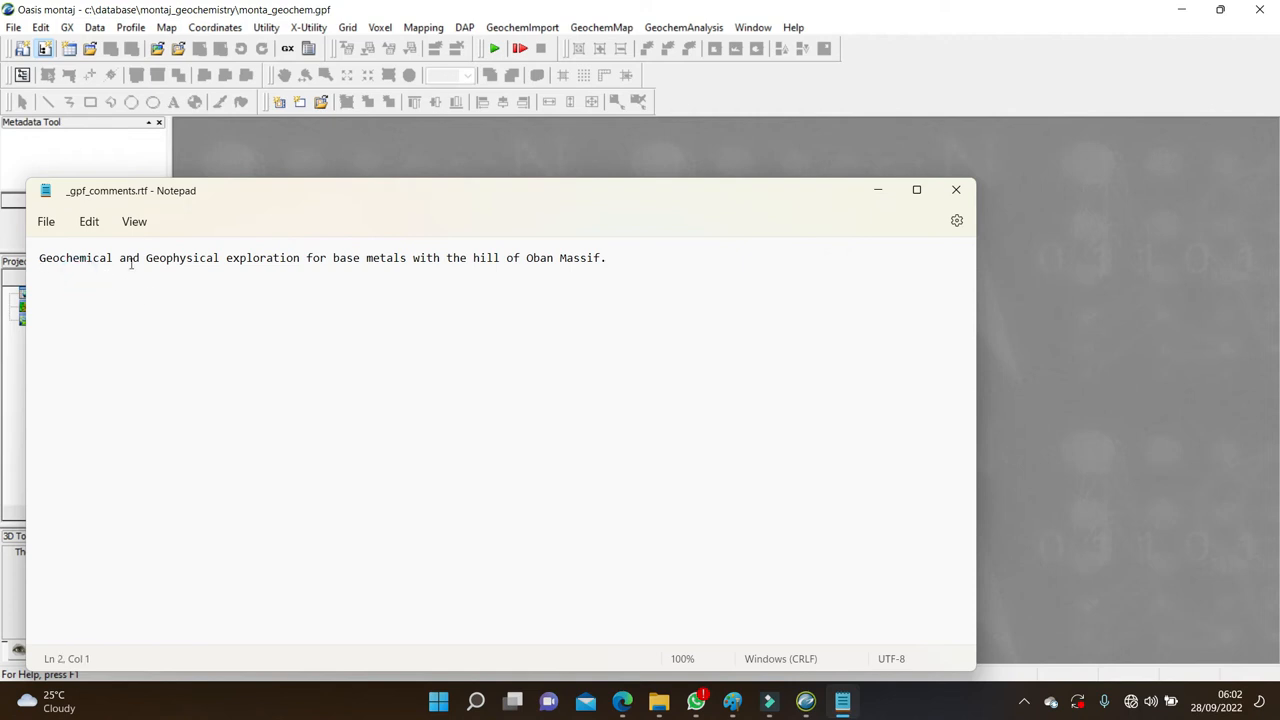
pyautogui.tripleClick(43, 260)
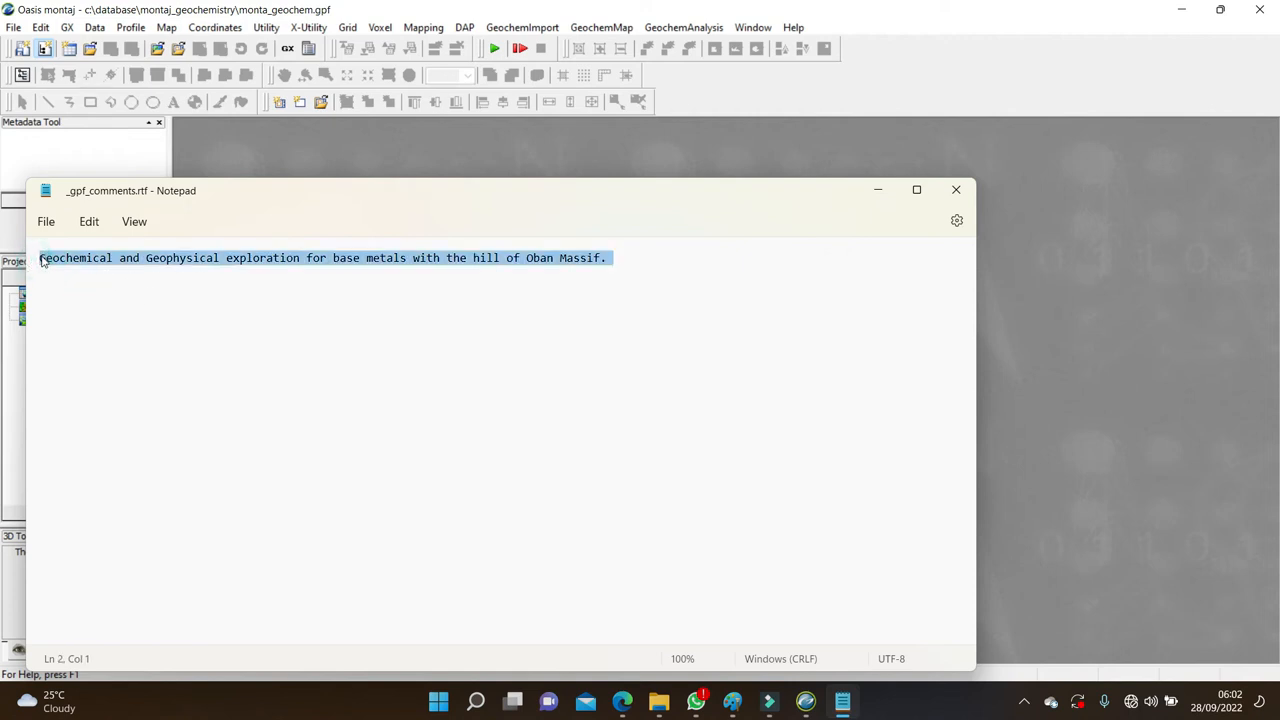
pyautogui.click(71, 286)
pyautogui.moveTo(40, 258); pyautogui.dragTo(643, 253)
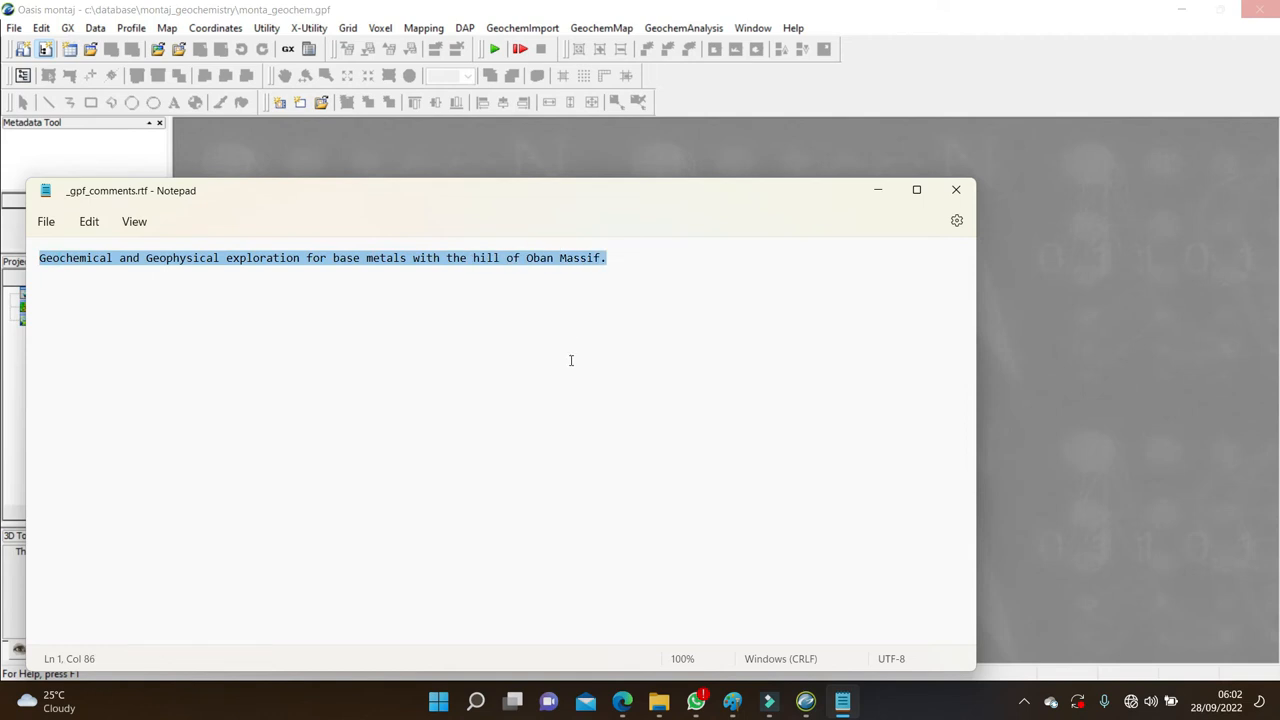
pyautogui.click(956, 190)
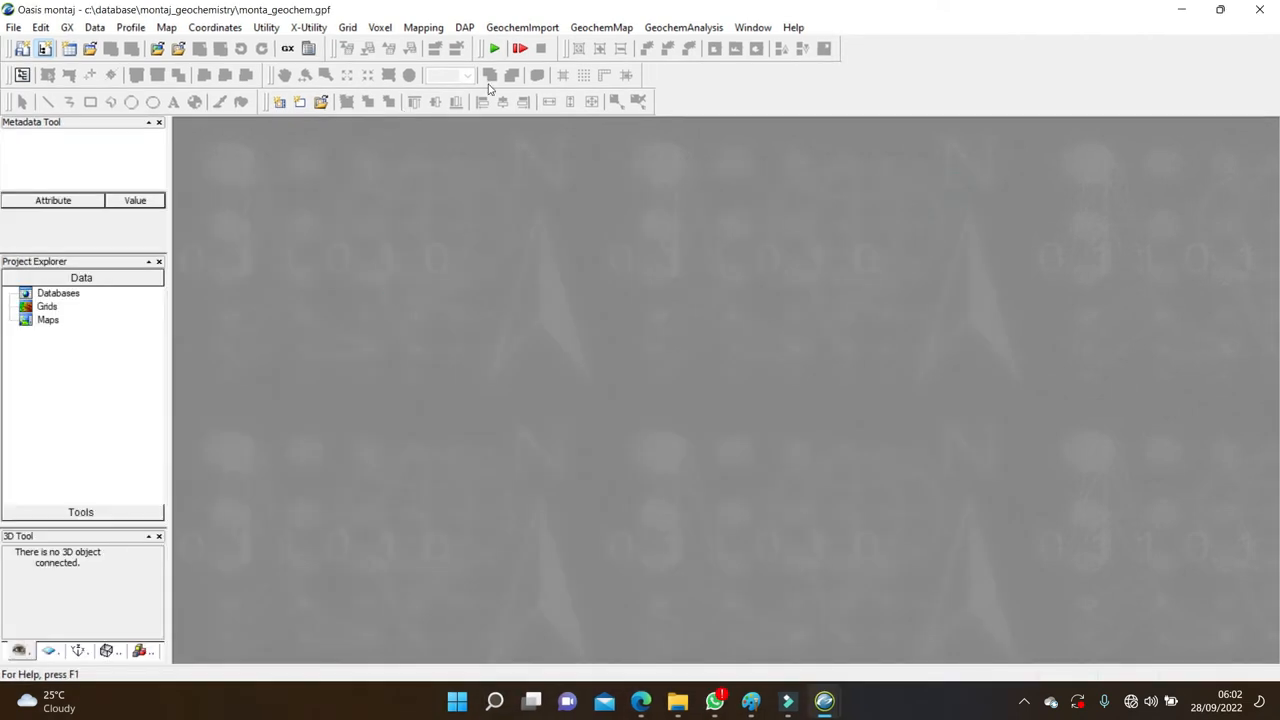
# Start a geochemistry survey data import with ASCII file as the data source and Survey_DataXY.csv as the file
pyautogui.click(522, 28)
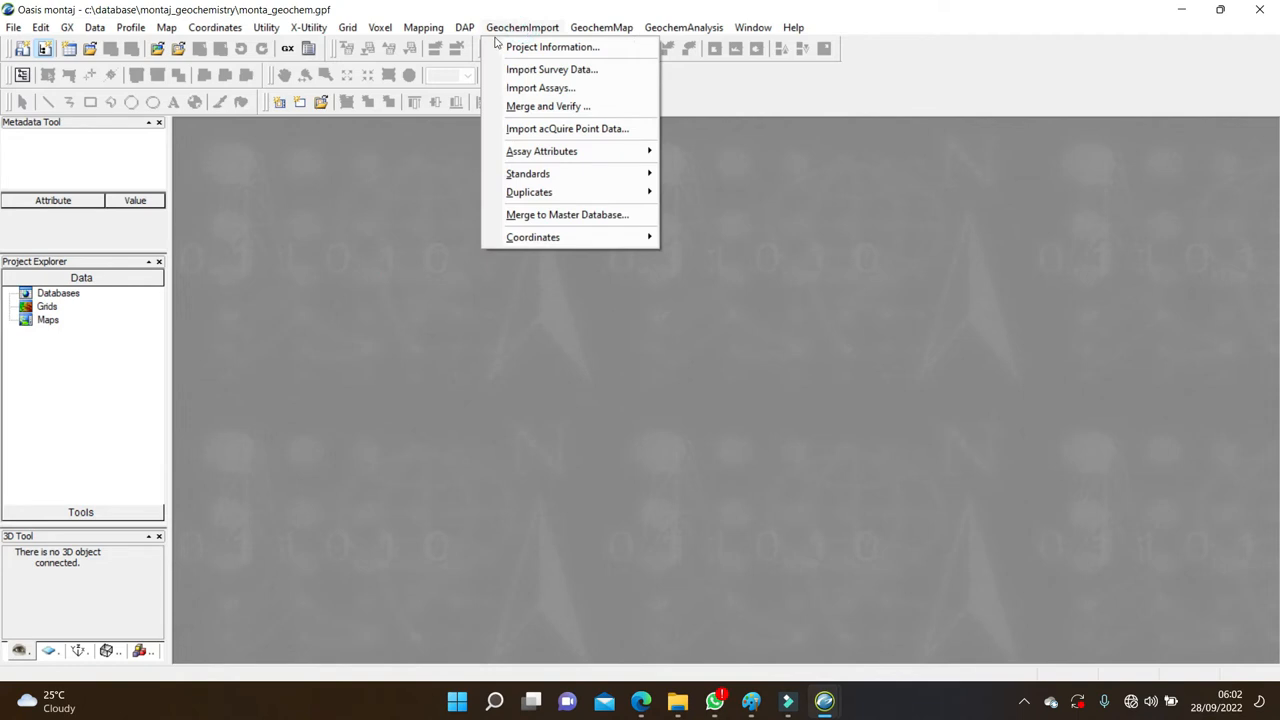
pyautogui.click(538, 72)
pyautogui.moveTo(603, 289); pyautogui.dragTo(519, 210)
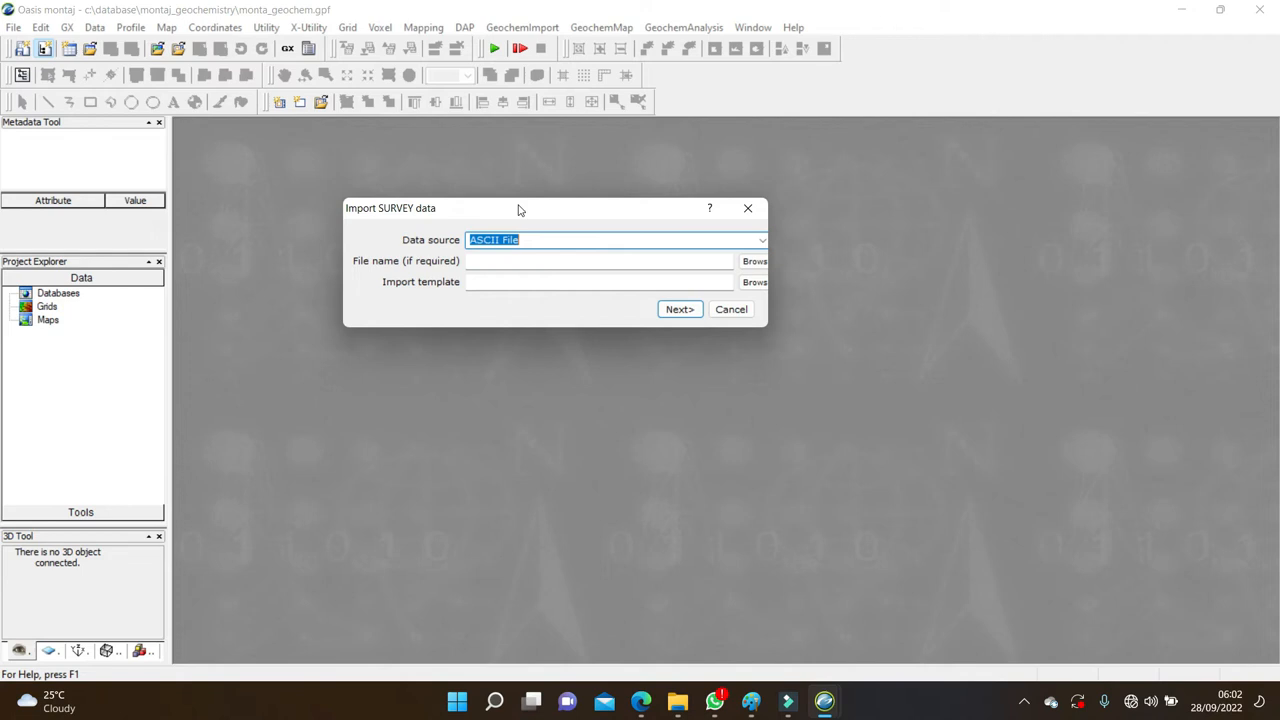
pyautogui.click(761, 241)
pyautogui.click(761, 241)
pyautogui.click(755, 263)
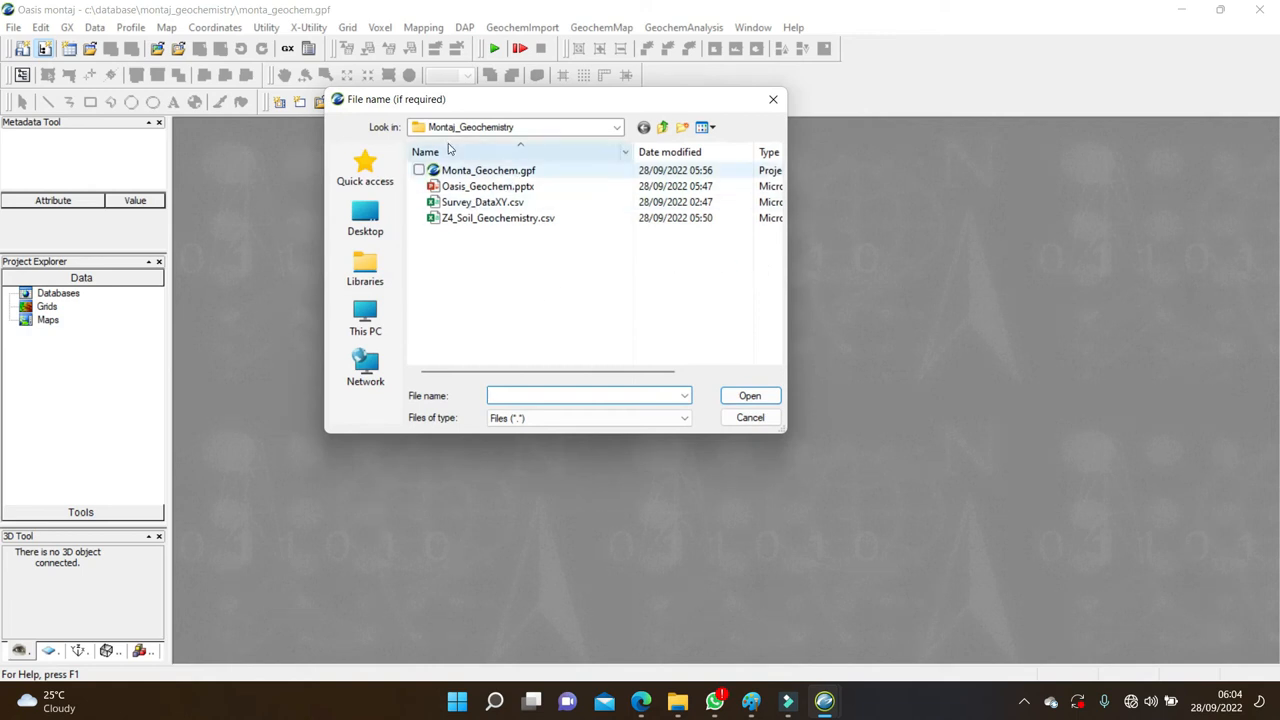
pyautogui.click(485, 204)
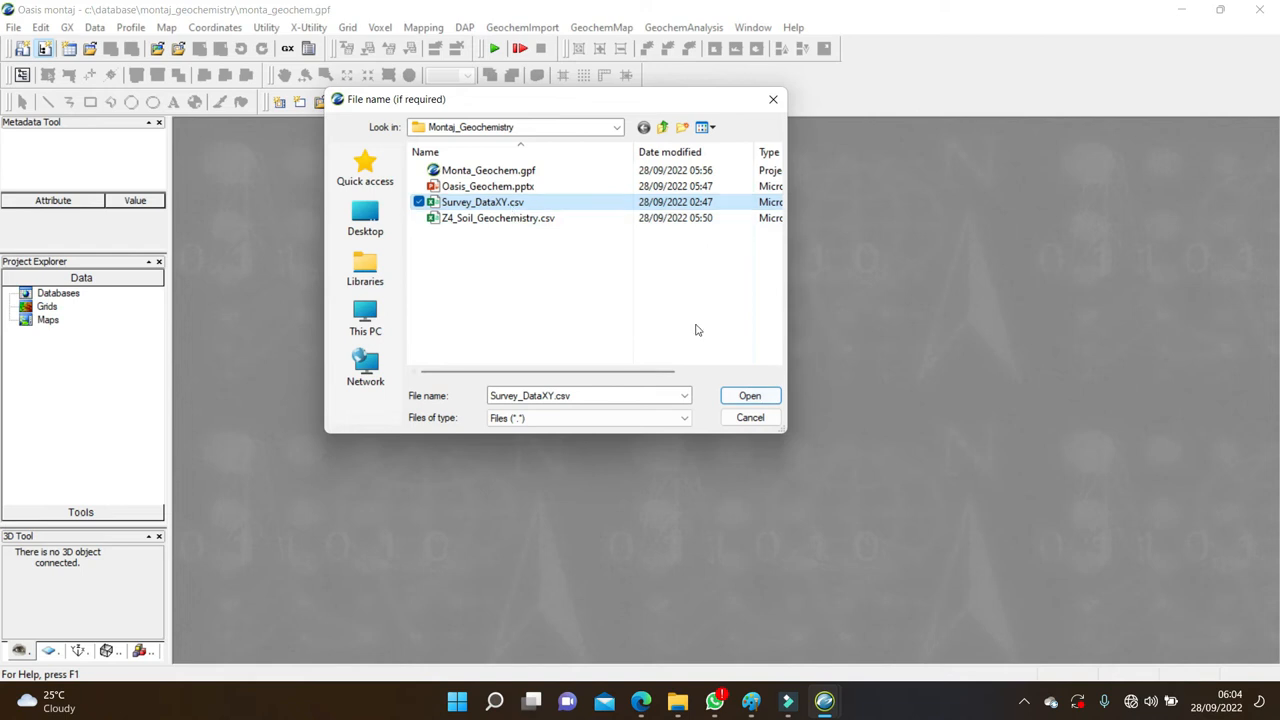
pyautogui.click(757, 396)
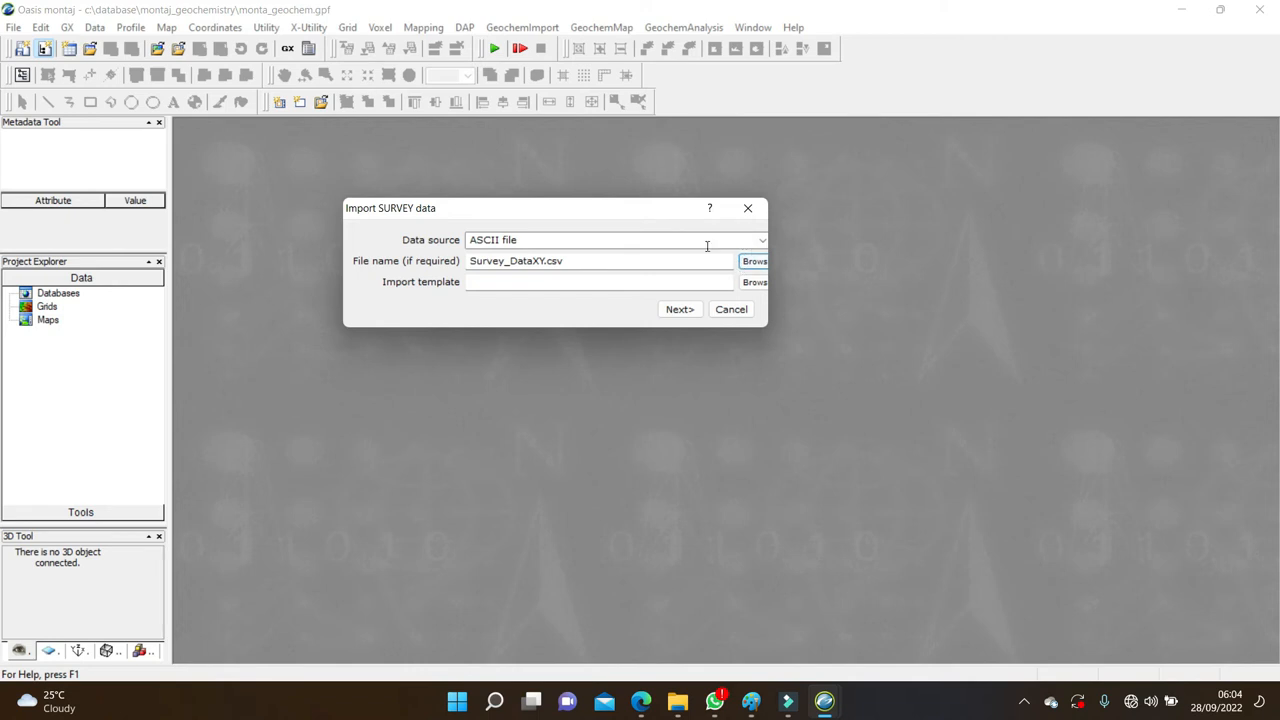
pyautogui.click(762, 243)
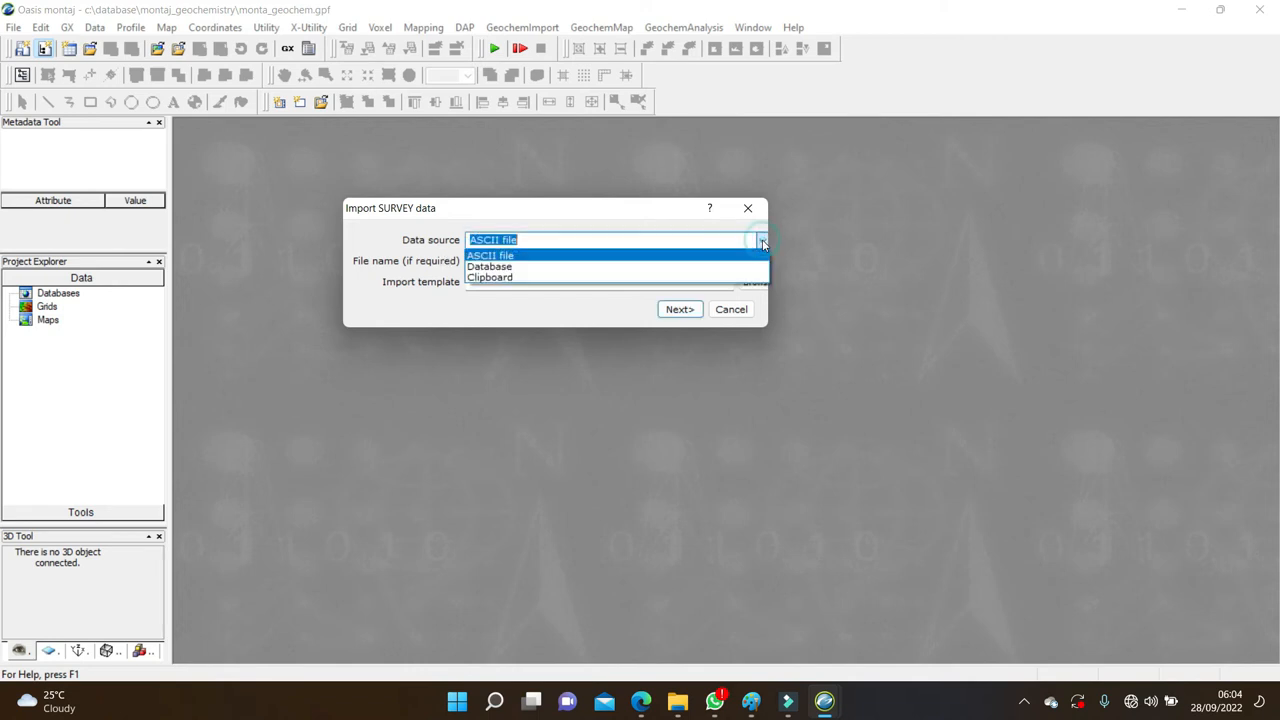
pyautogui.click(514, 256)
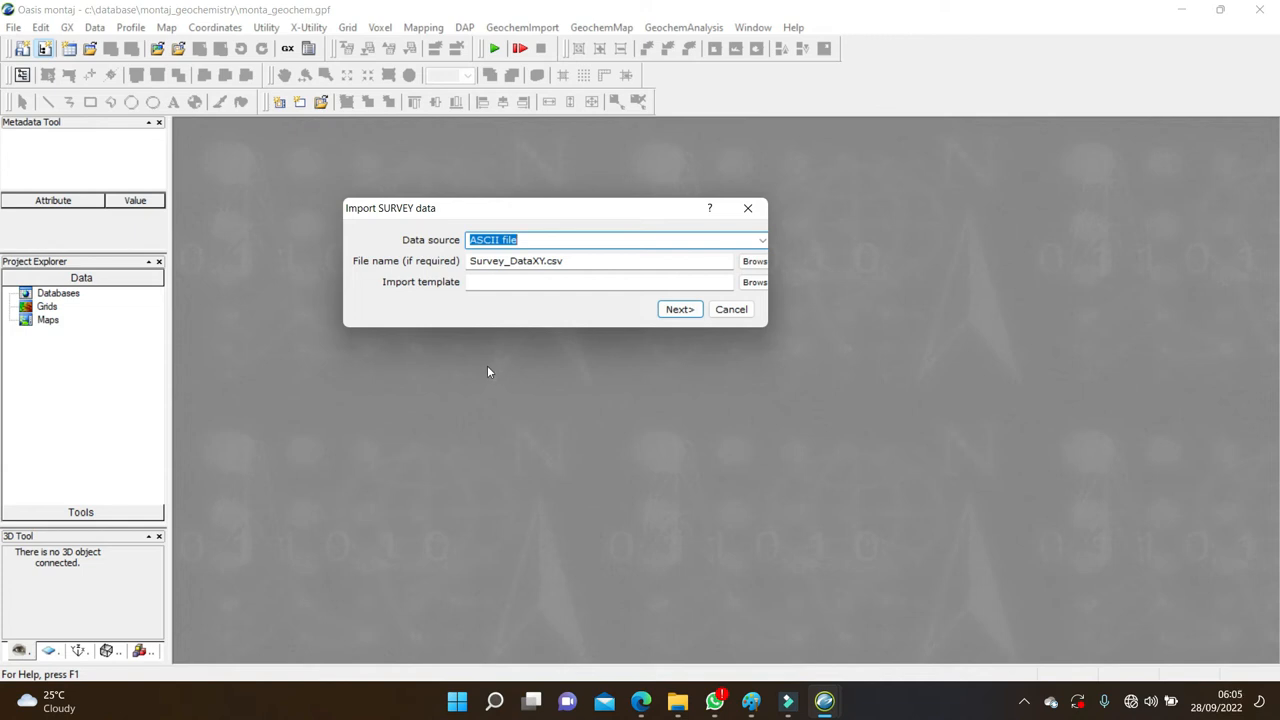
# Create a new database named Survey for the imported survey data, keeping the default lines, channels and compression
pyautogui.click(679, 310)
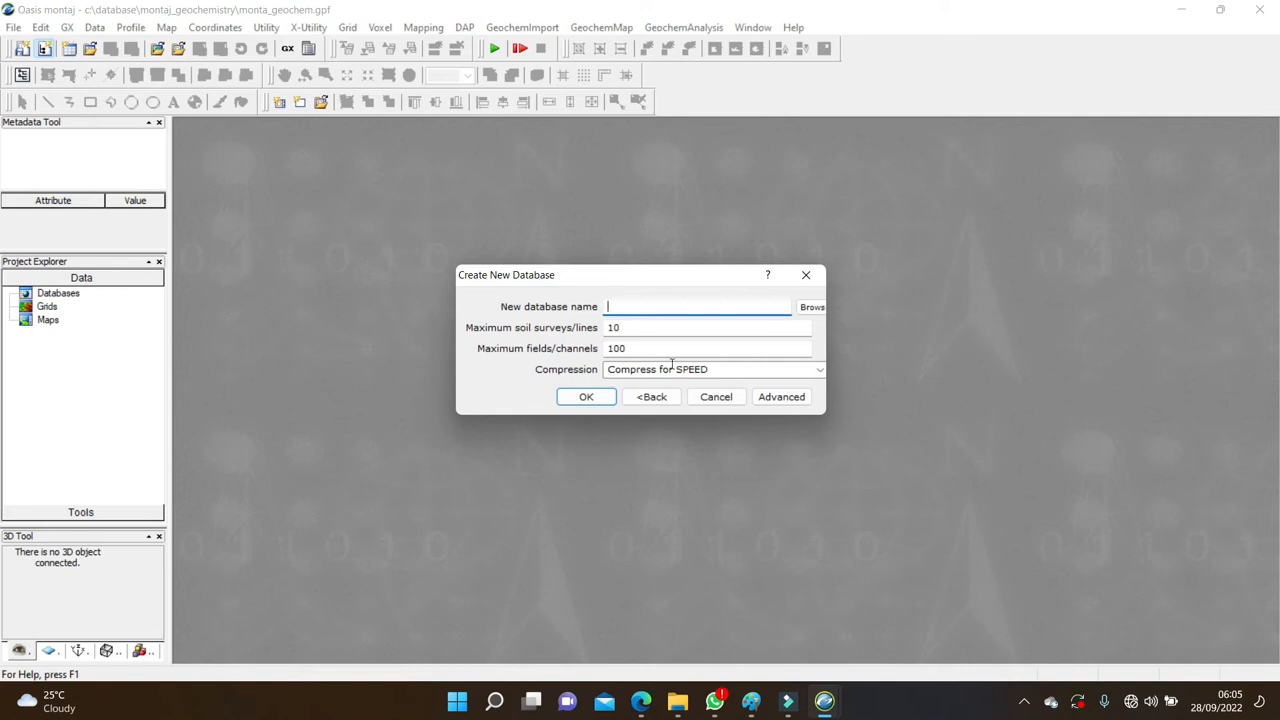
pyautogui.click(816, 310)
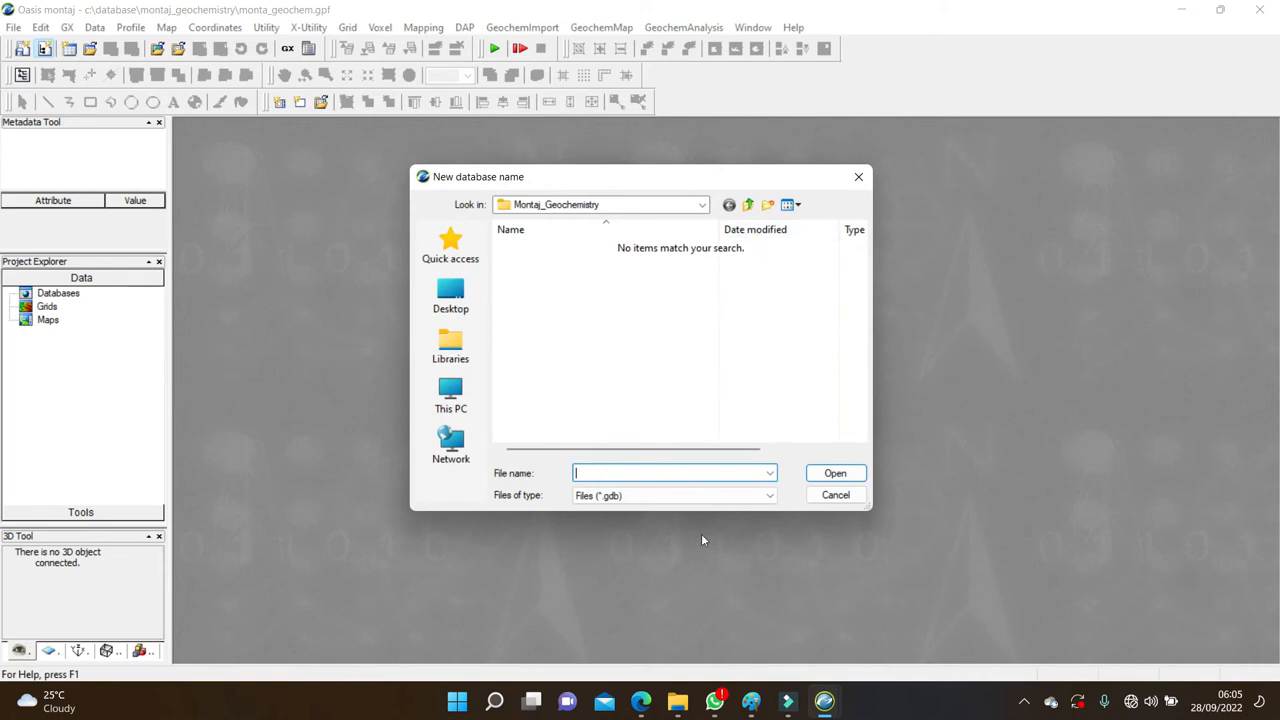
pyautogui.click(862, 182)
pyautogui.click(638, 302)
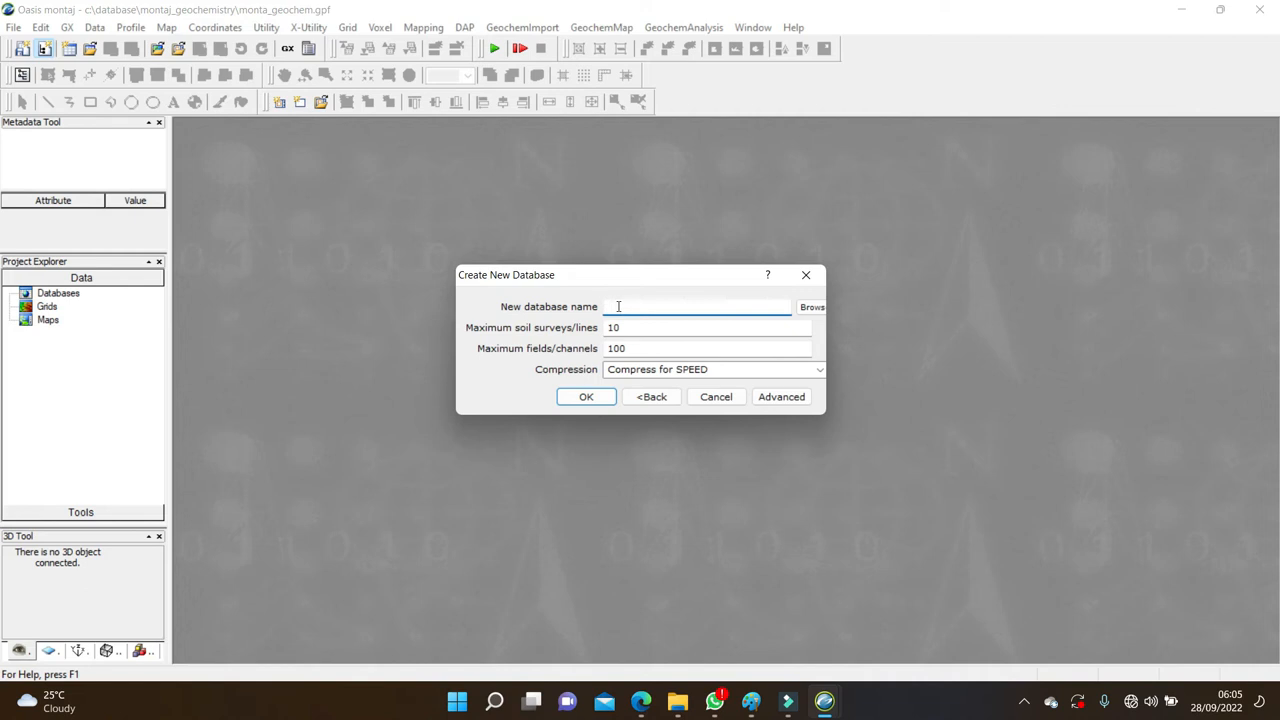
pyautogui.write('Survey')
pyautogui.click(590, 396)
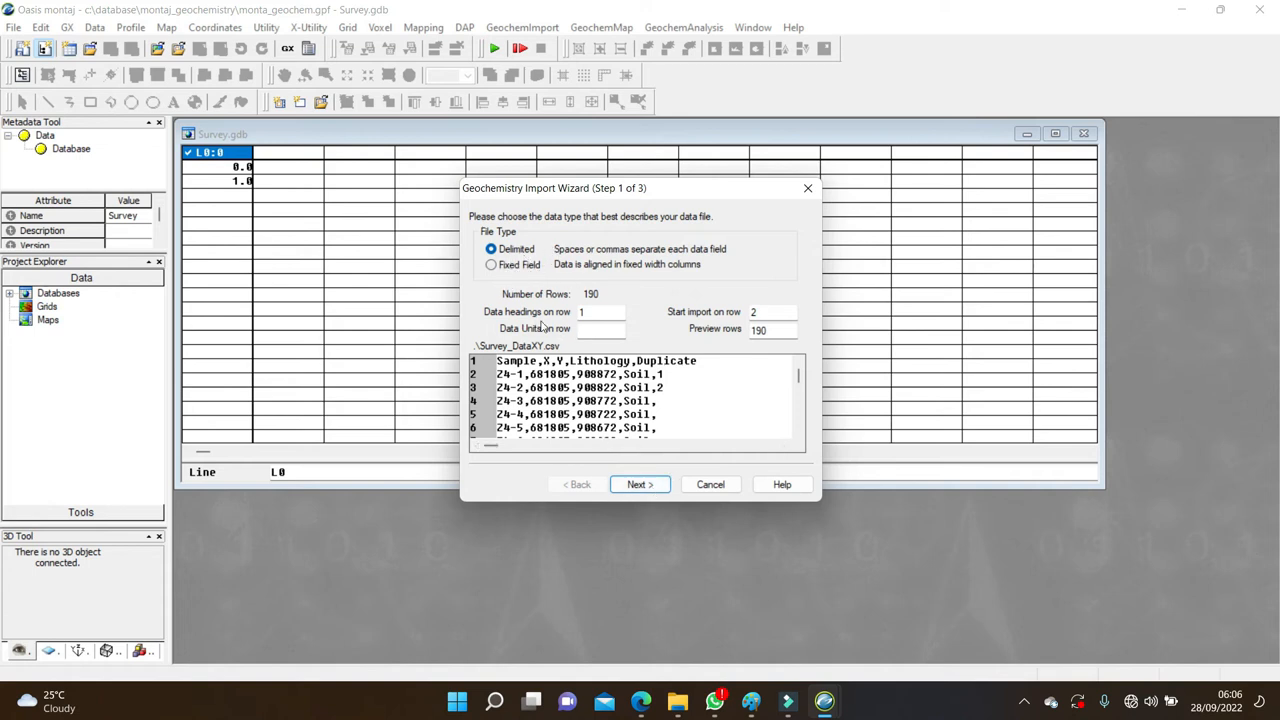
# Accept the Delimited file type and Microsoft Excel CSV delimiters, and check the channel types of the Sample, X, Y, Lithology and Duplicate columns
pyautogui.click(641, 486)
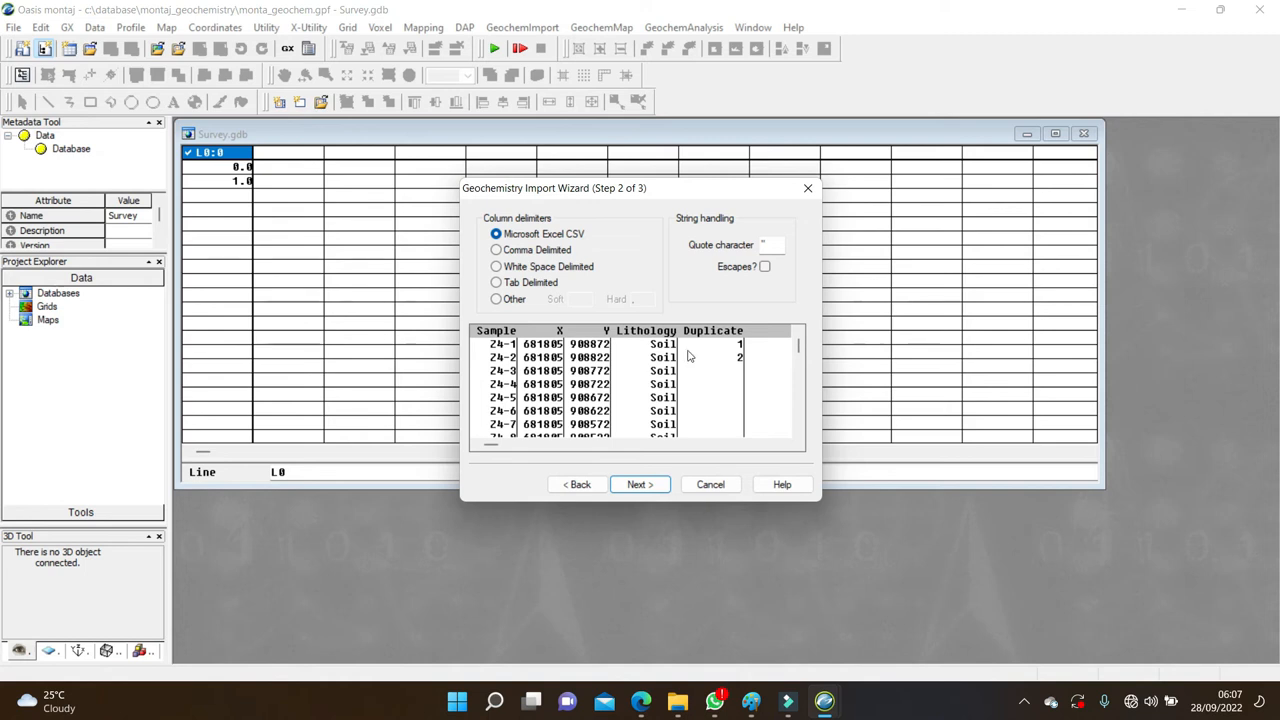
pyautogui.click(652, 486)
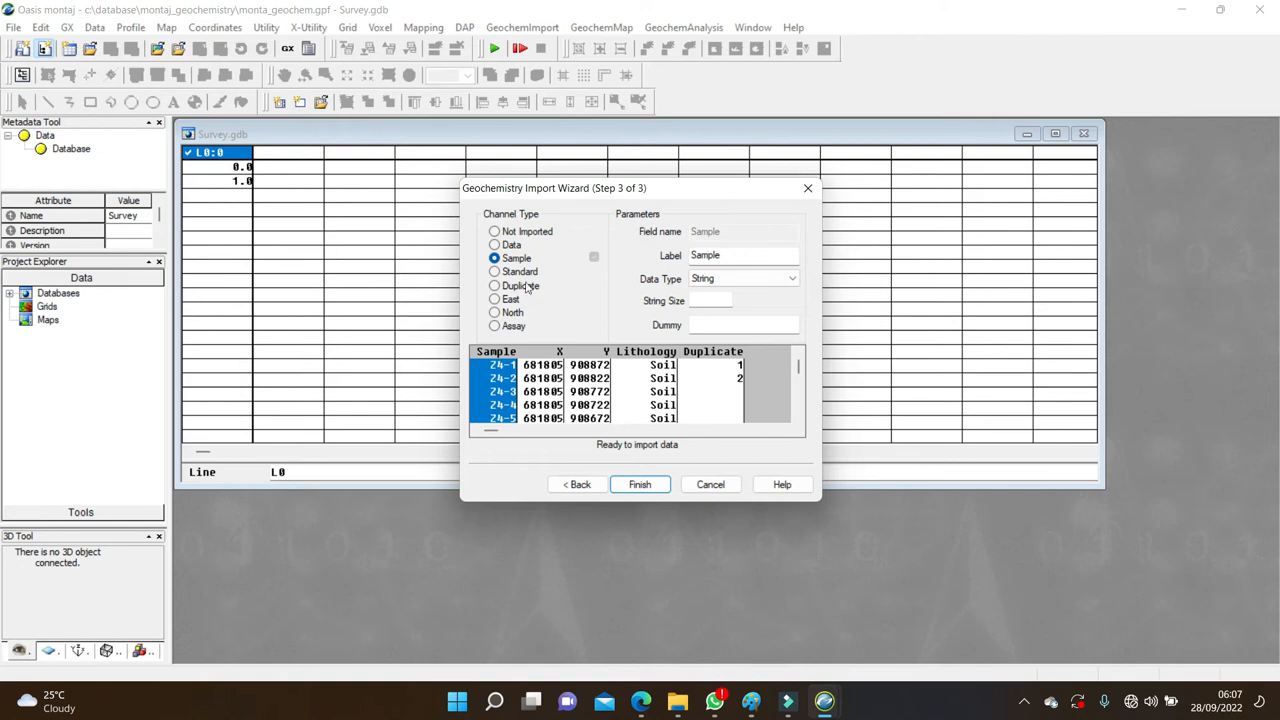
pyautogui.click(551, 379)
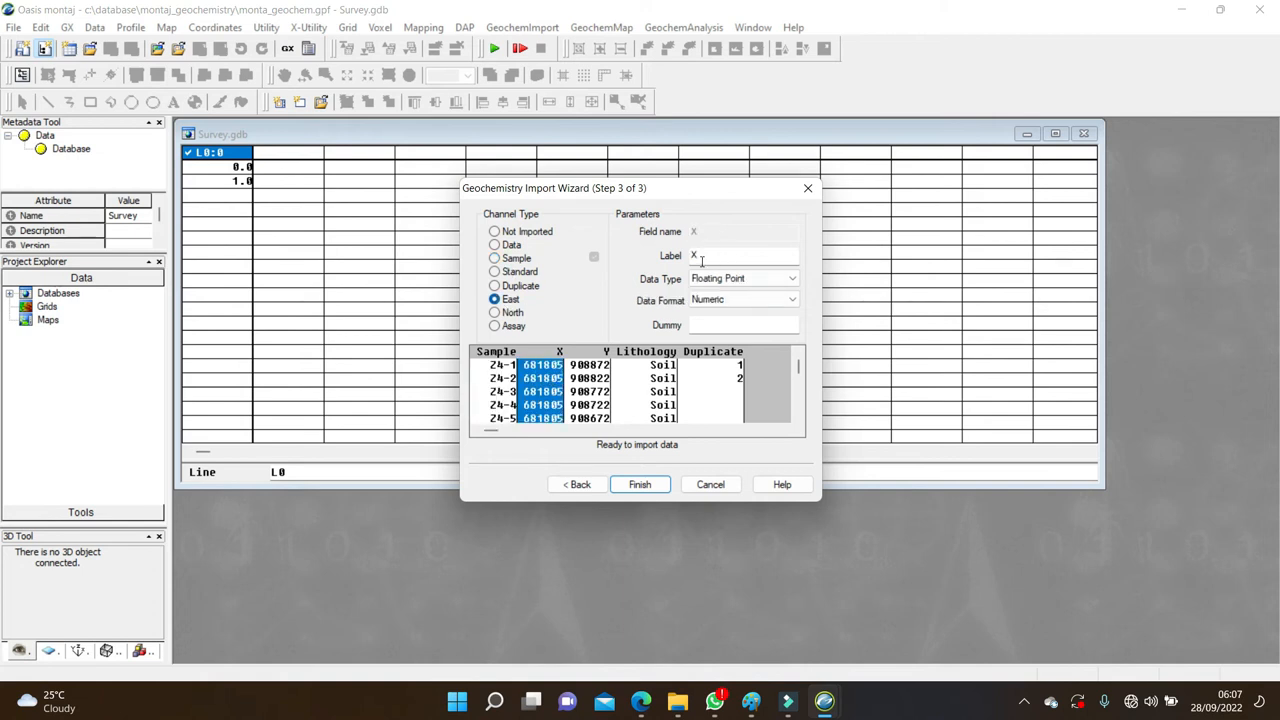
pyautogui.click(701, 260)
pyautogui.click(598, 368)
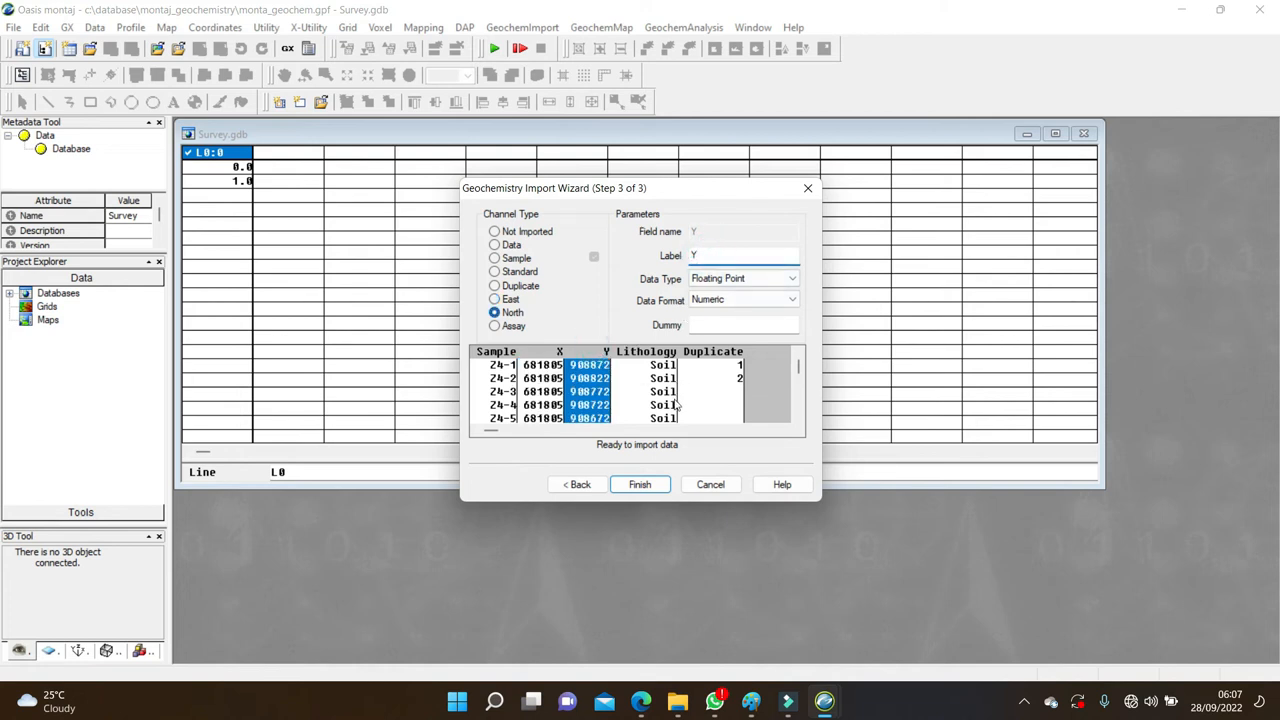
pyautogui.click(641, 370)
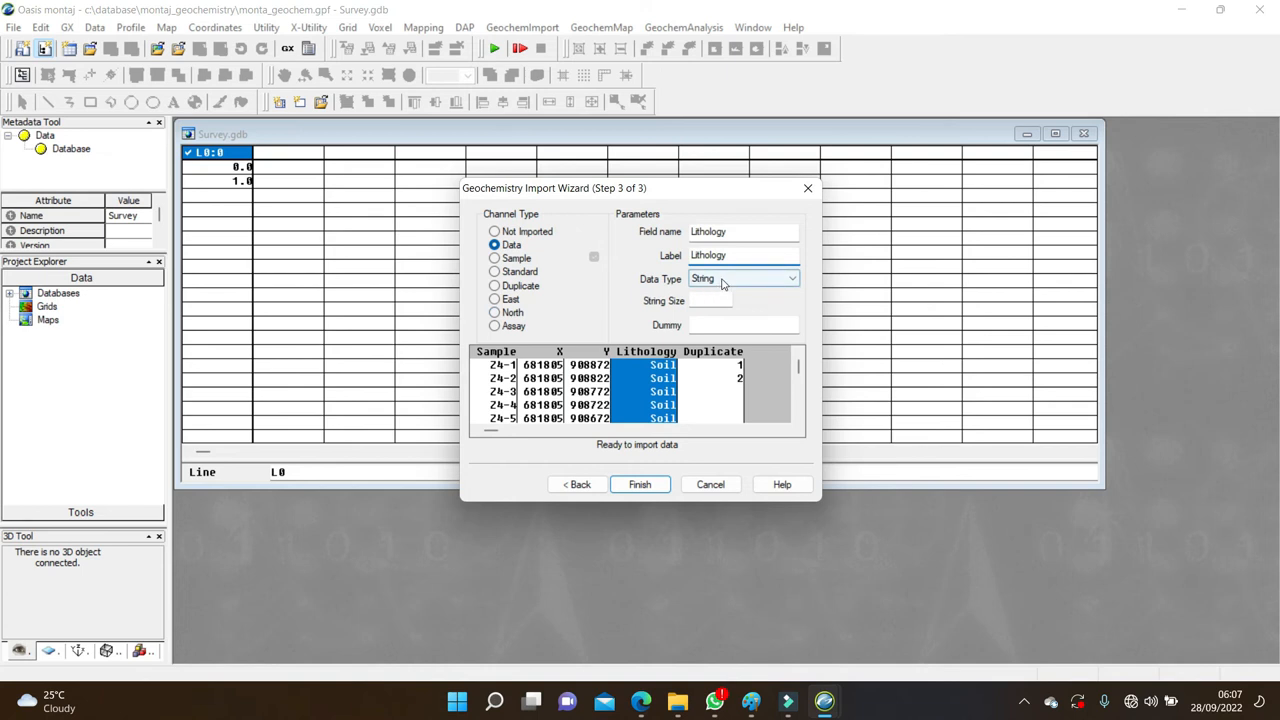
pyautogui.click(700, 375)
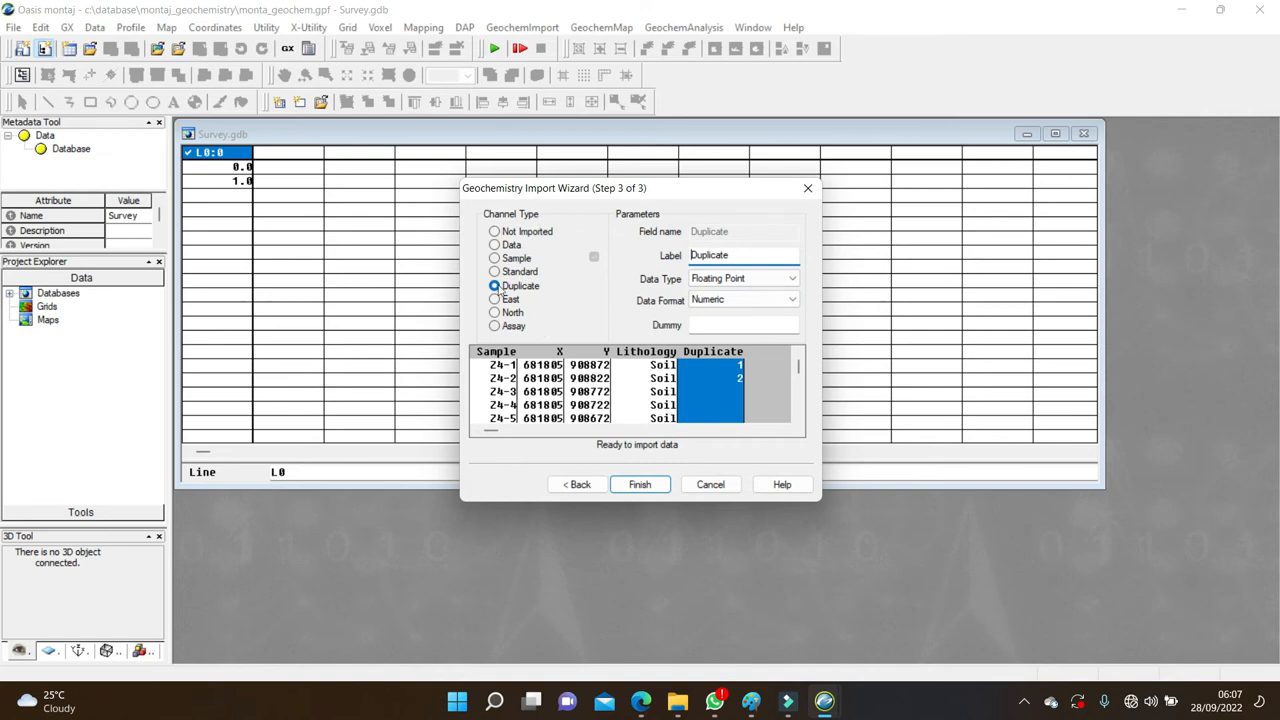
pyautogui.click(488, 355)
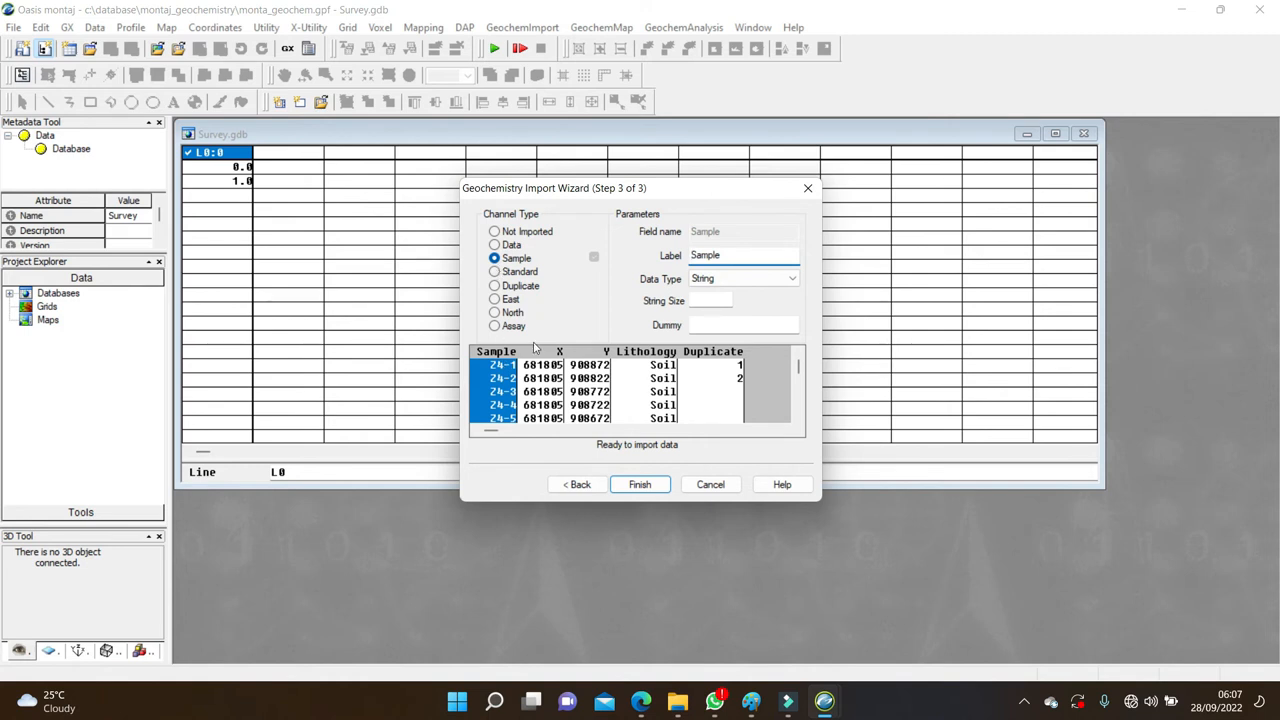
pyautogui.click(540, 353)
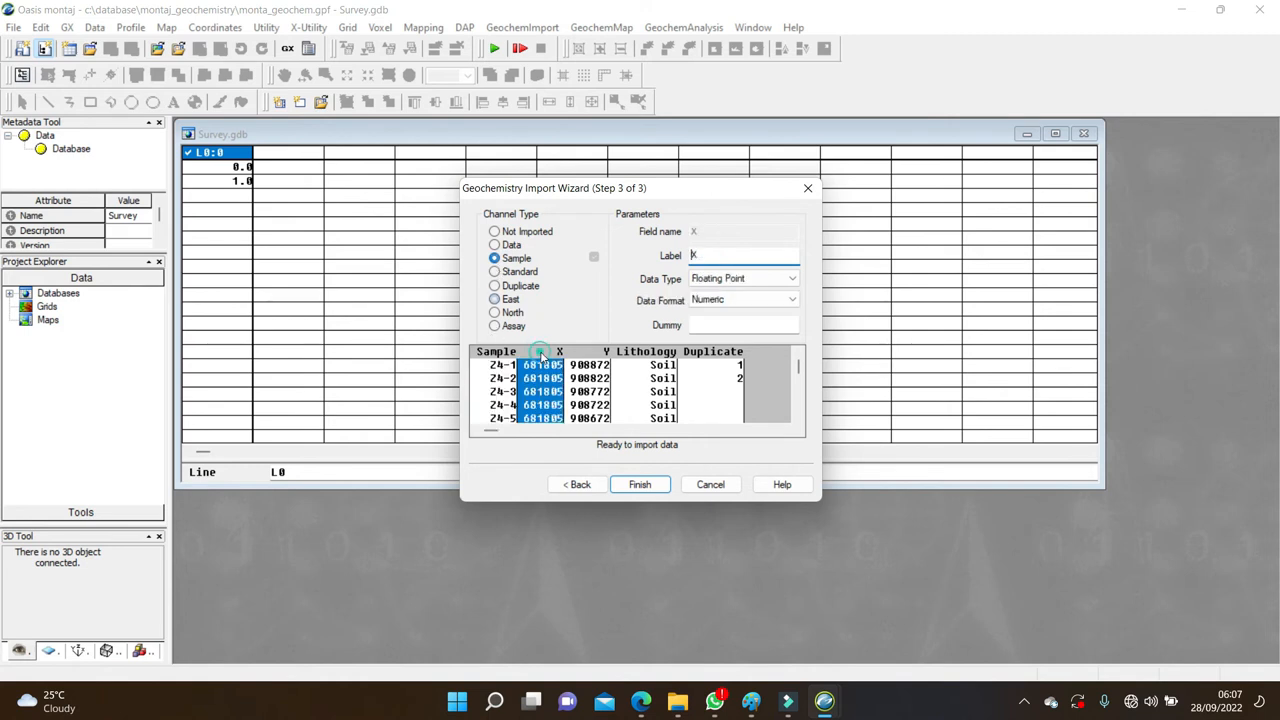
pyautogui.click(594, 370)
pyautogui.click(640, 360)
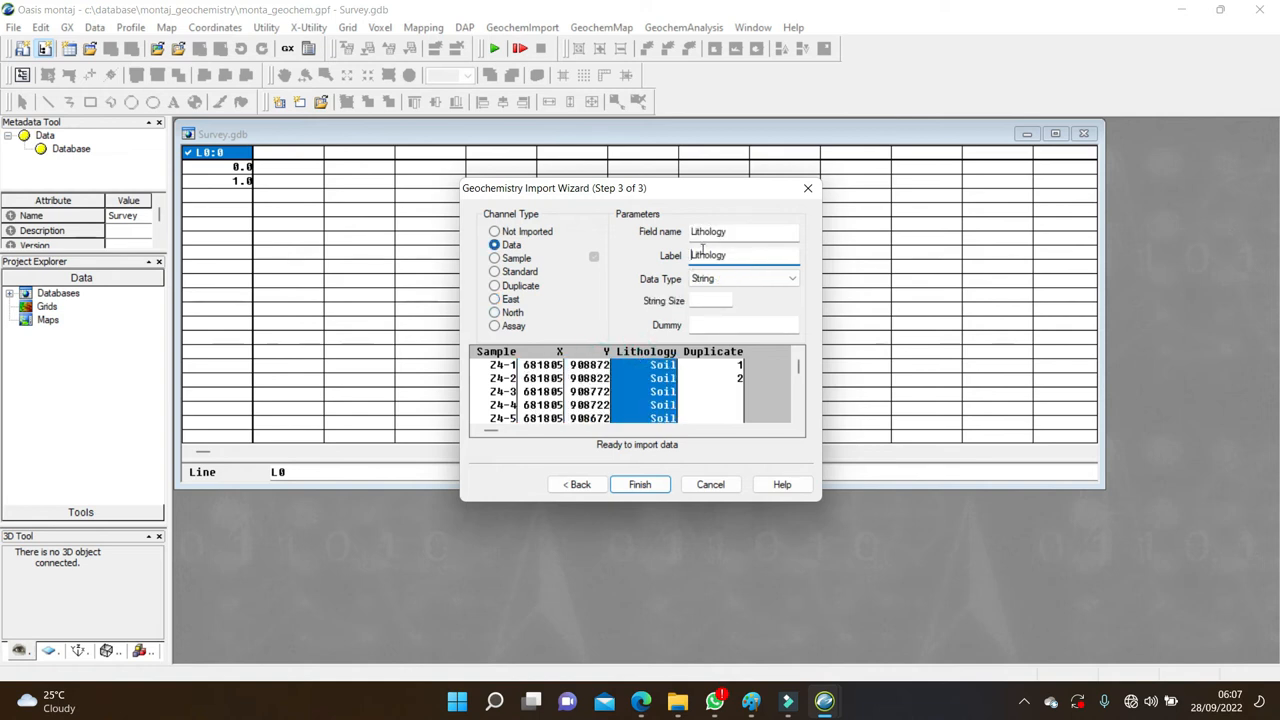
pyautogui.click(709, 358)
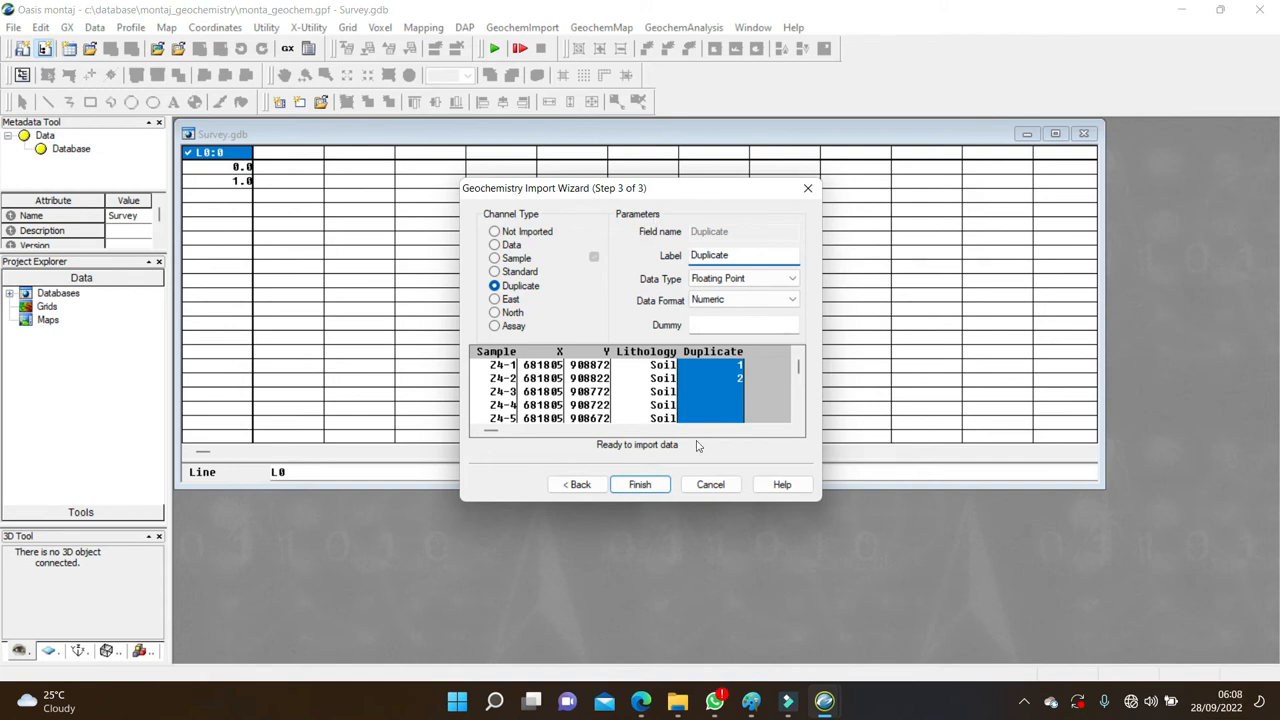
# Finish the survey data import and close the Survey.gdb database
pyautogui.click(640, 484)
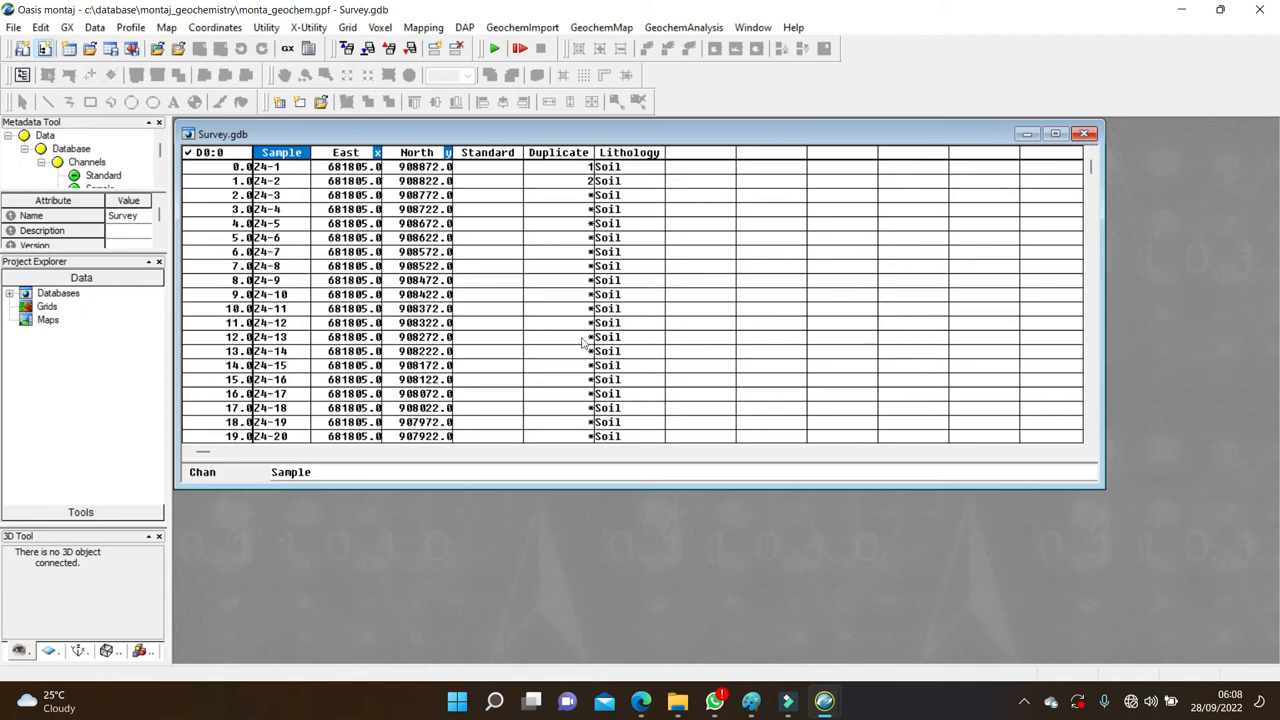
pyautogui.click(1090, 139)
pyautogui.click(618, 390)
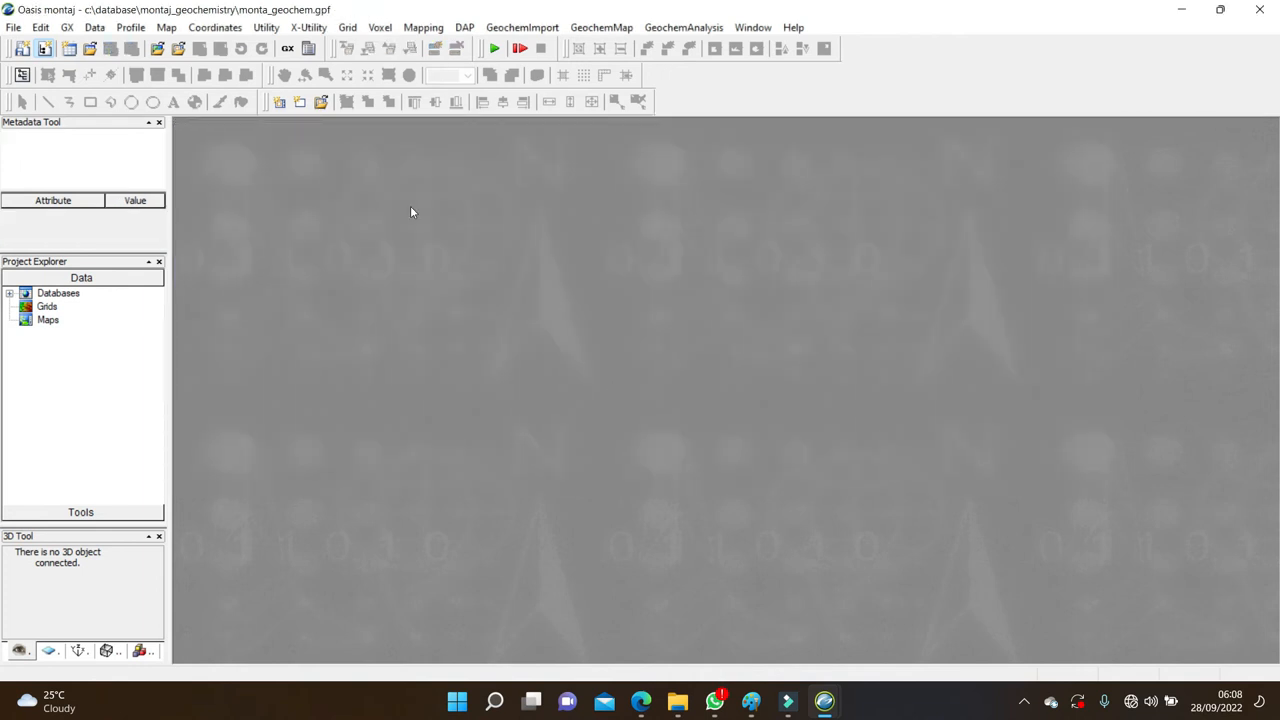
# Start an assay data import with ASCII file as the data source and Z4_Soil_Geochemistry.csv as the assay file
pyautogui.click(537, 30)
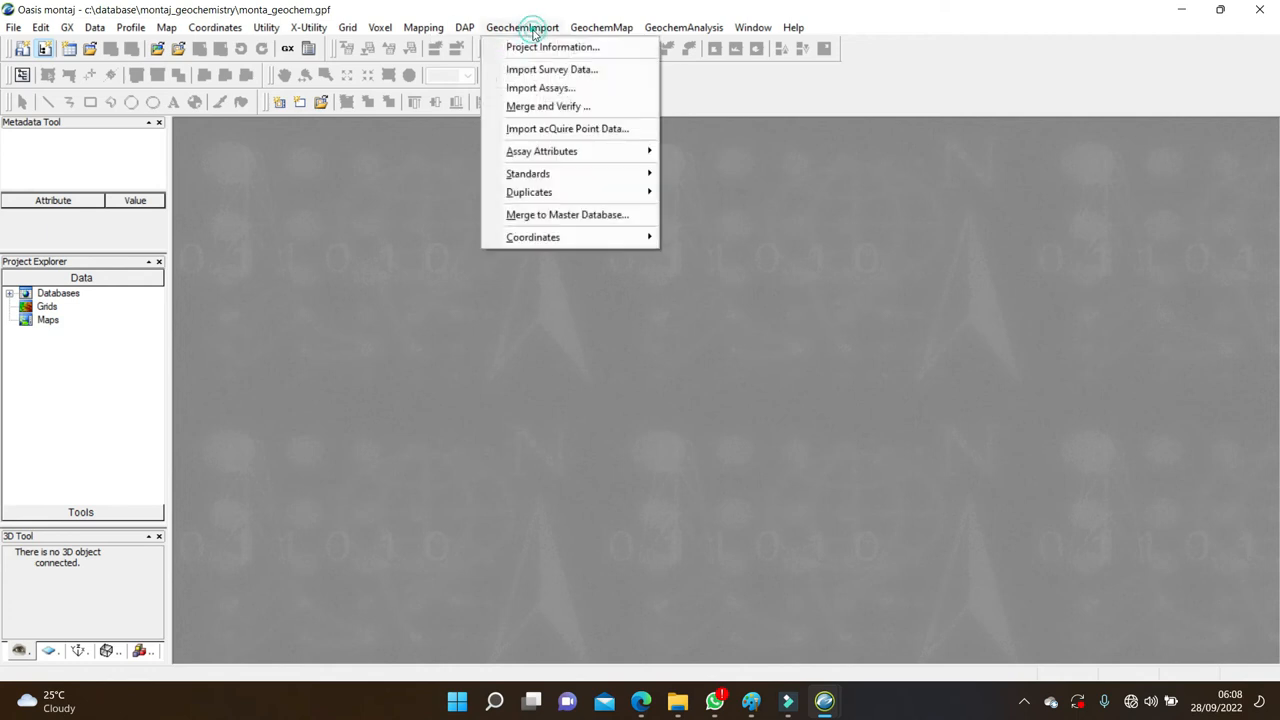
pyautogui.click(531, 89)
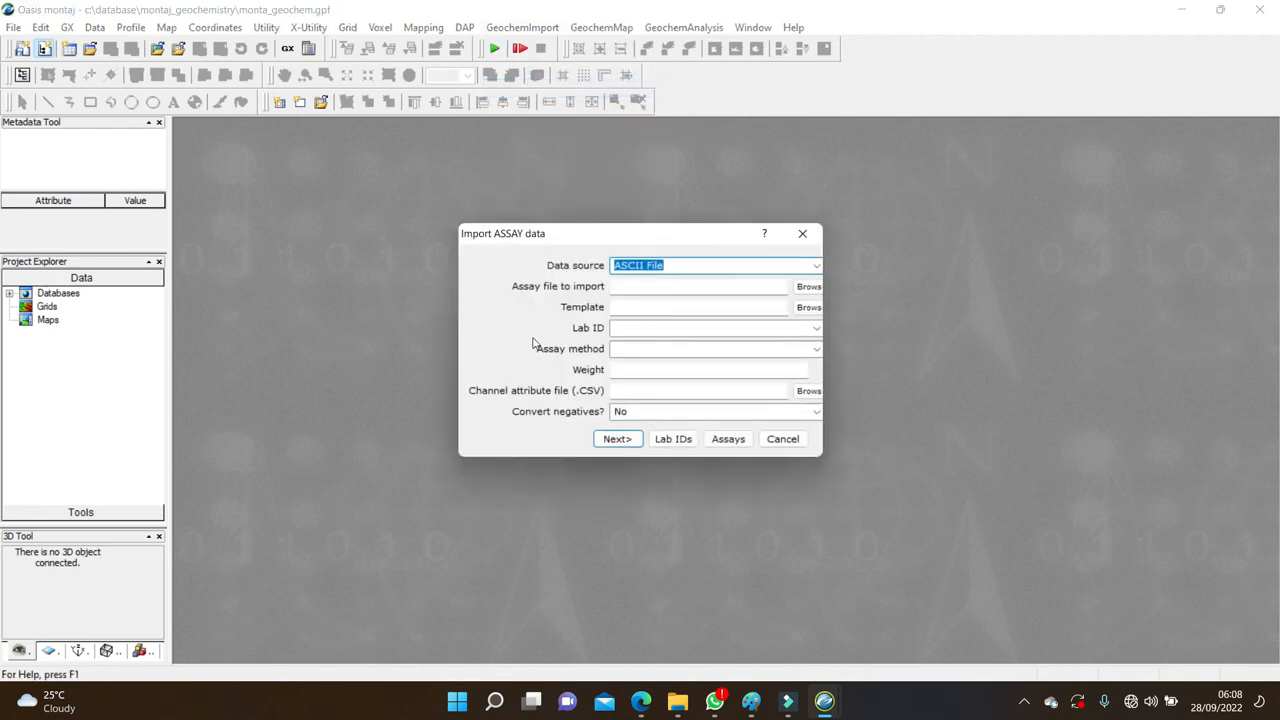
pyautogui.click(816, 266)
pyautogui.click(684, 281)
pyautogui.click(808, 287)
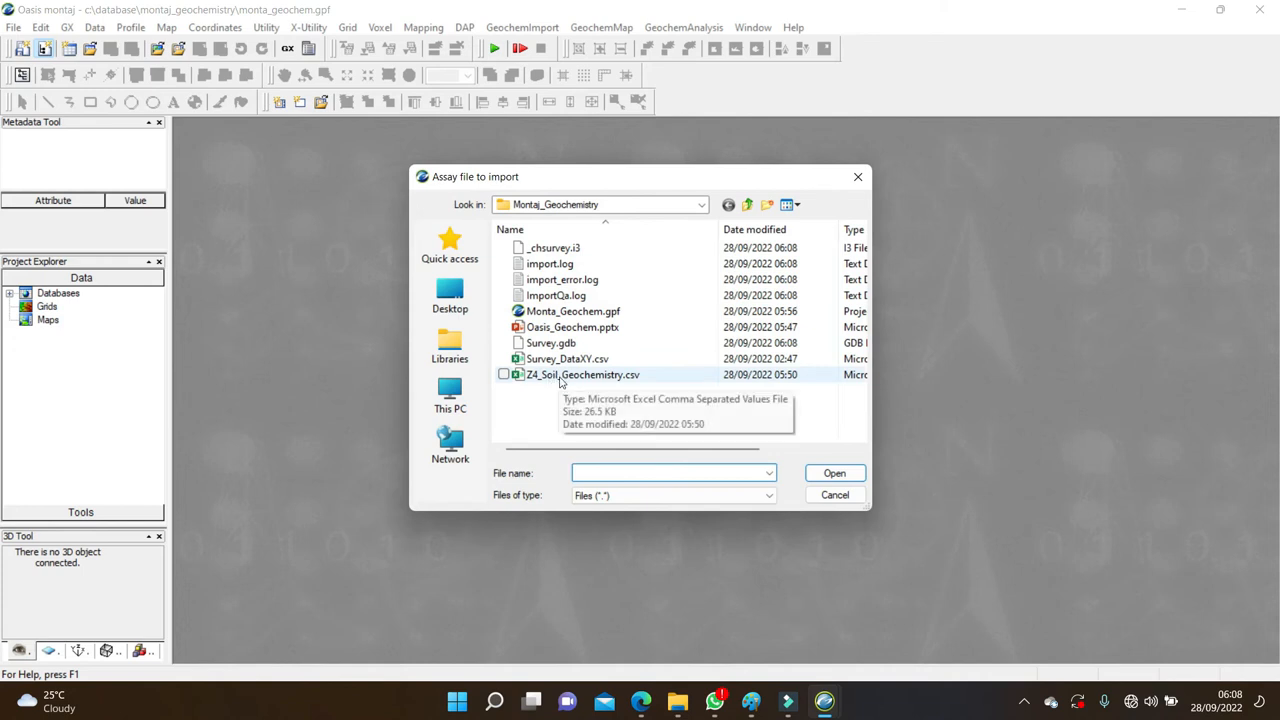
pyautogui.click(561, 377)
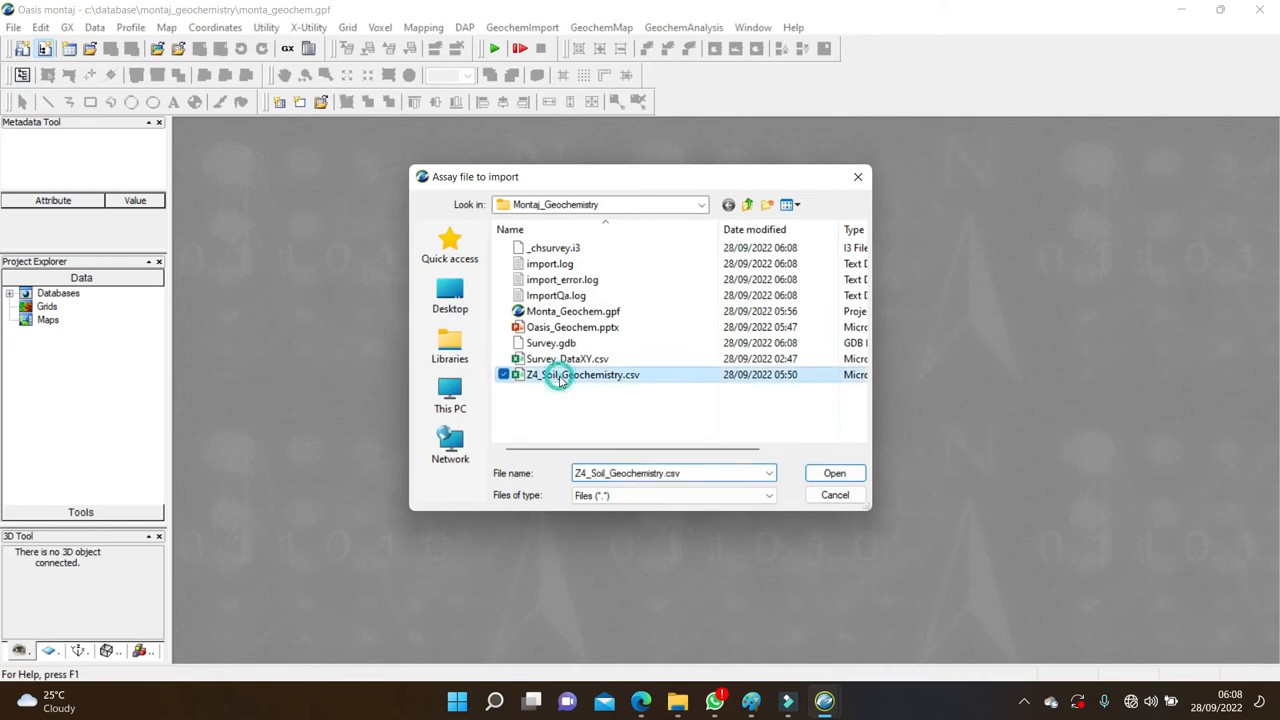
pyautogui.click(851, 478)
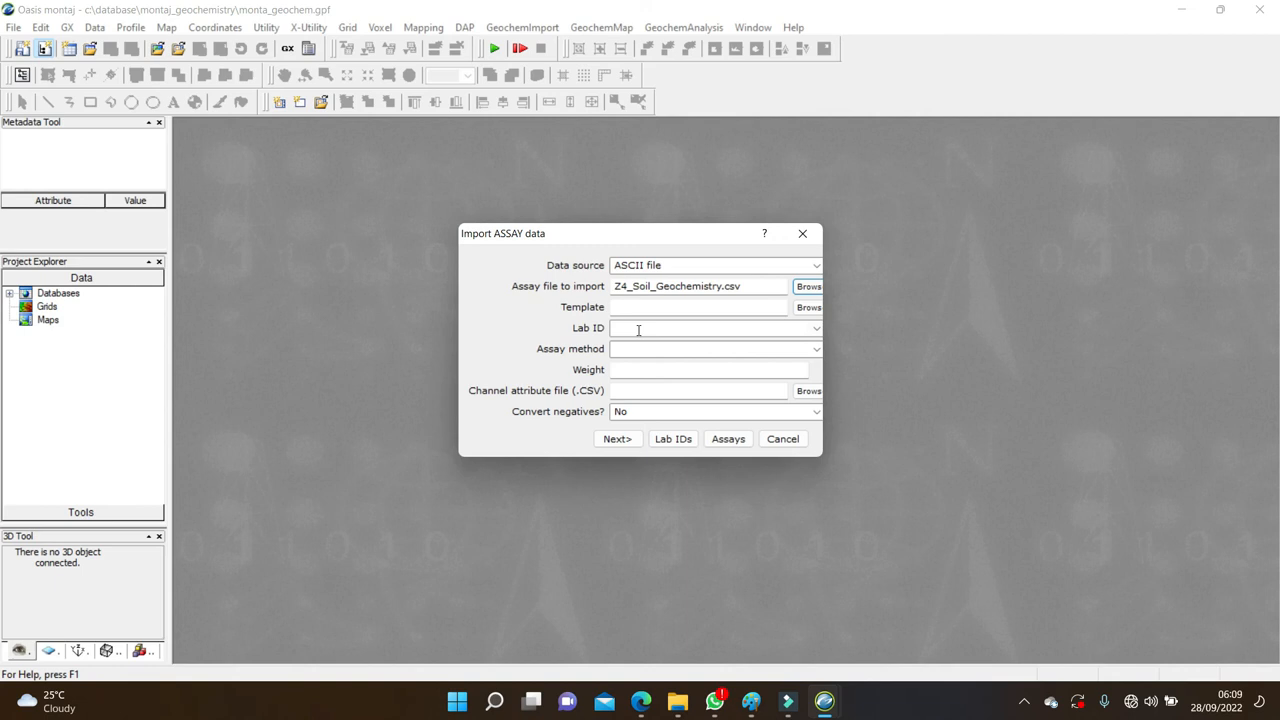
# Set the lab ID to Lab_Ai and the assay method to XRY for the assay import
pyautogui.click(629, 327)
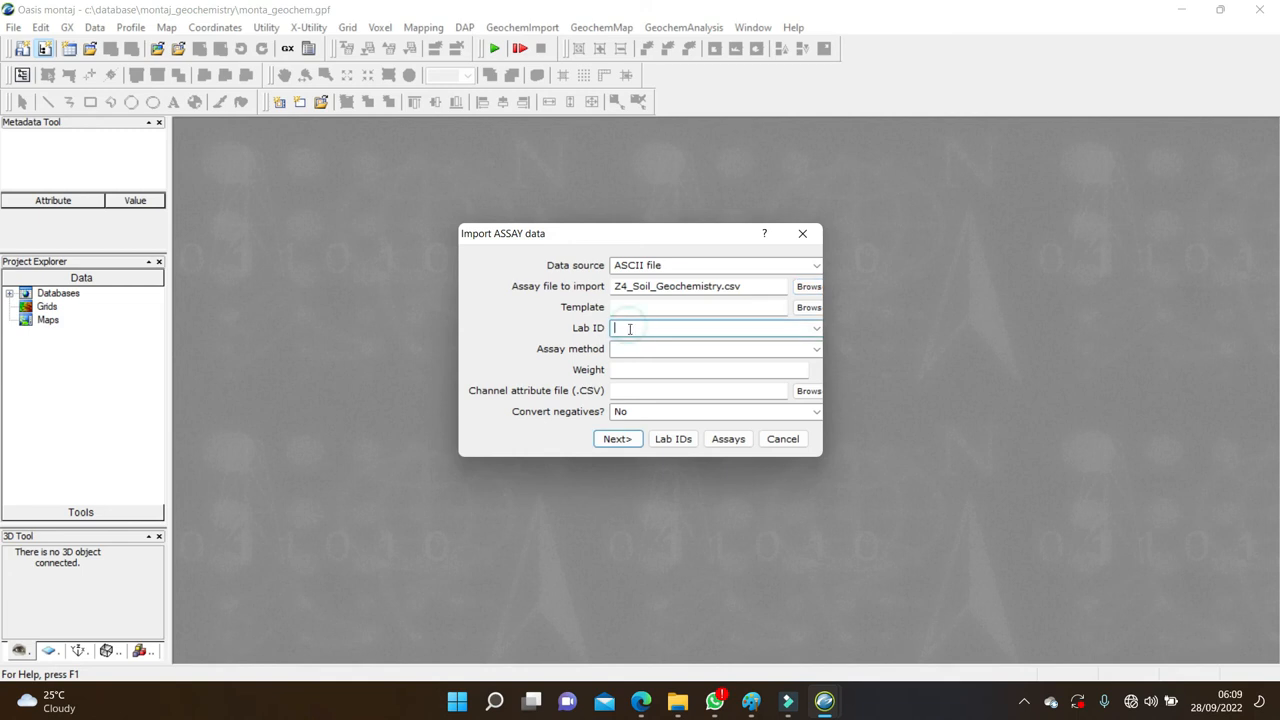
pyautogui.click(672, 440)
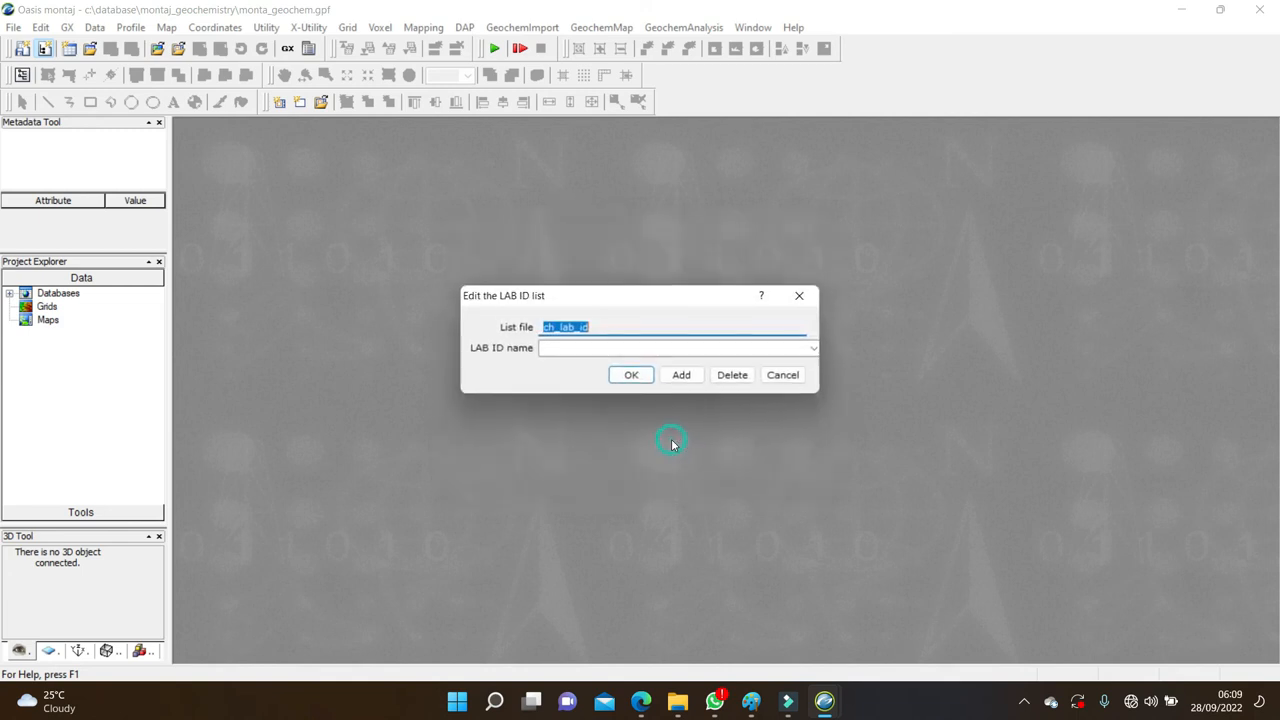
pyautogui.click(631, 375)
pyautogui.click(631, 327)
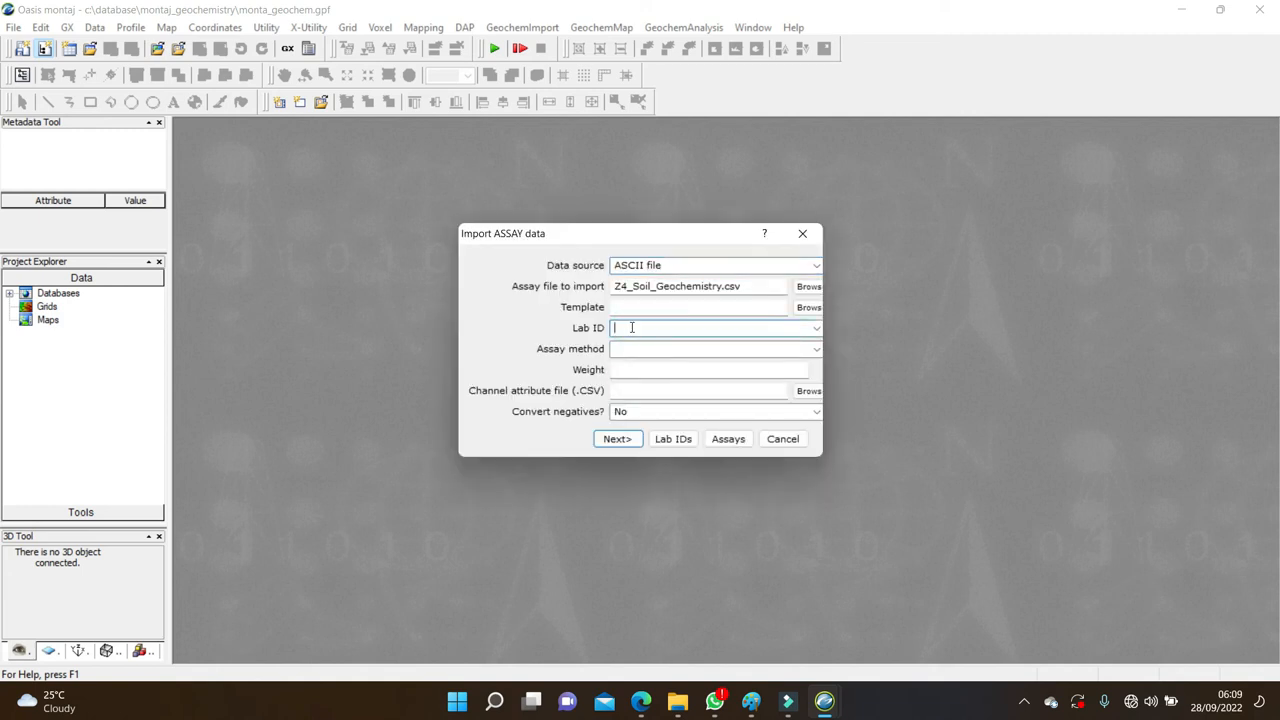
pyautogui.write('Lab_Ai')
pyautogui.click(642, 350)
pyautogui.write('XRY')
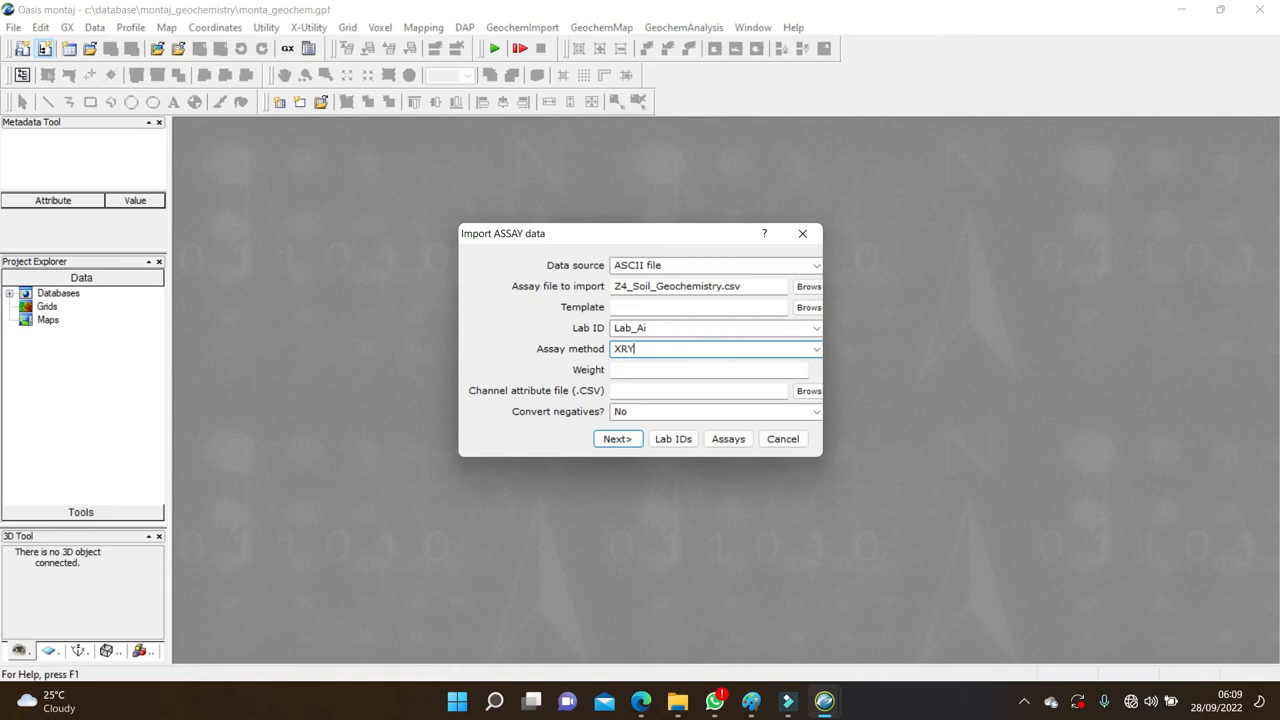
# Set the assay weight to 500 grams and keep the conversion of negatives at No
pyautogui.click(622, 369)
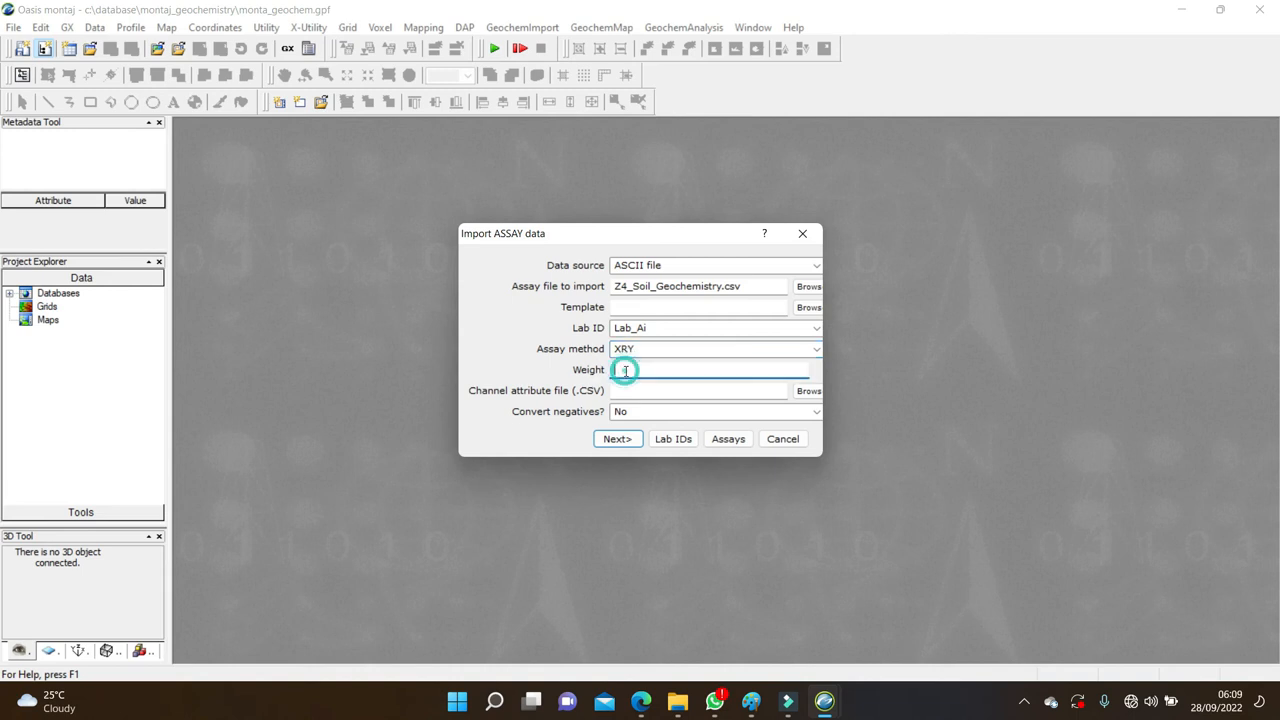
pyautogui.write('500gram')
pyautogui.press('BackSpace')
pyautogui.press('BackSpace')
pyautogui.press('BackSpace')
pyautogui.press('BackSpace')
pyautogui.write('grams')
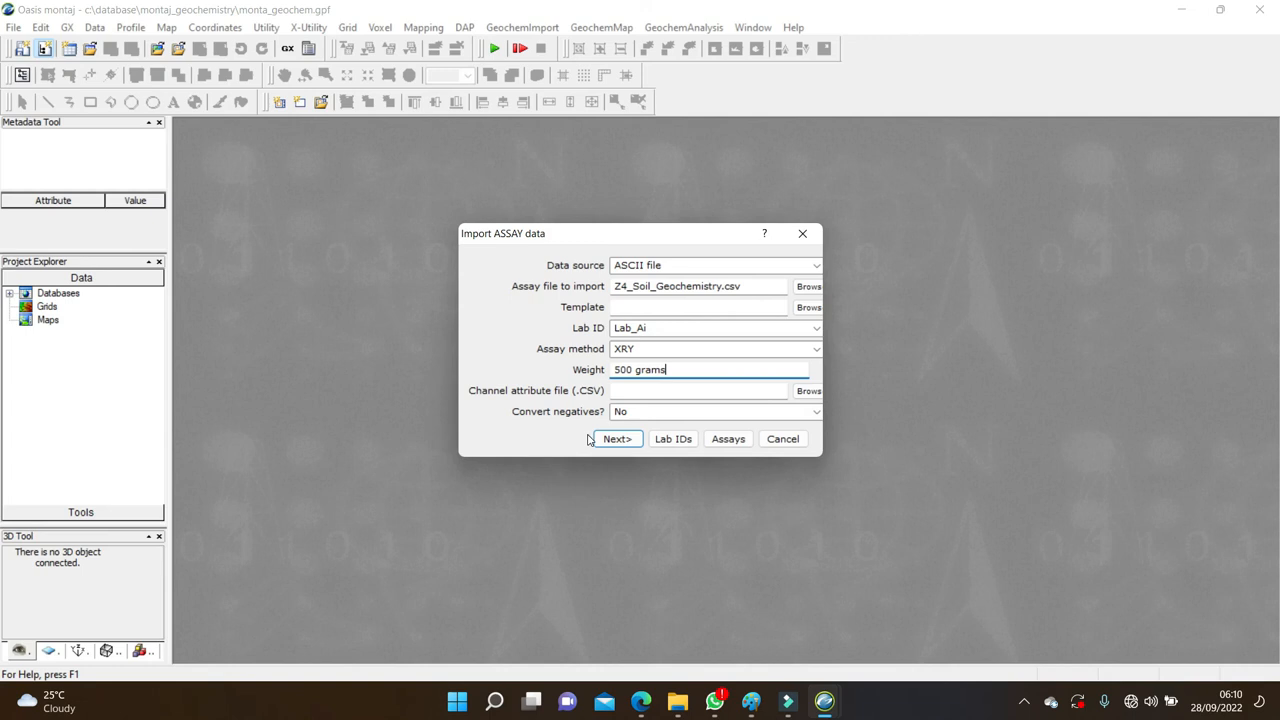
pyautogui.click(815, 412)
pyautogui.click(815, 413)
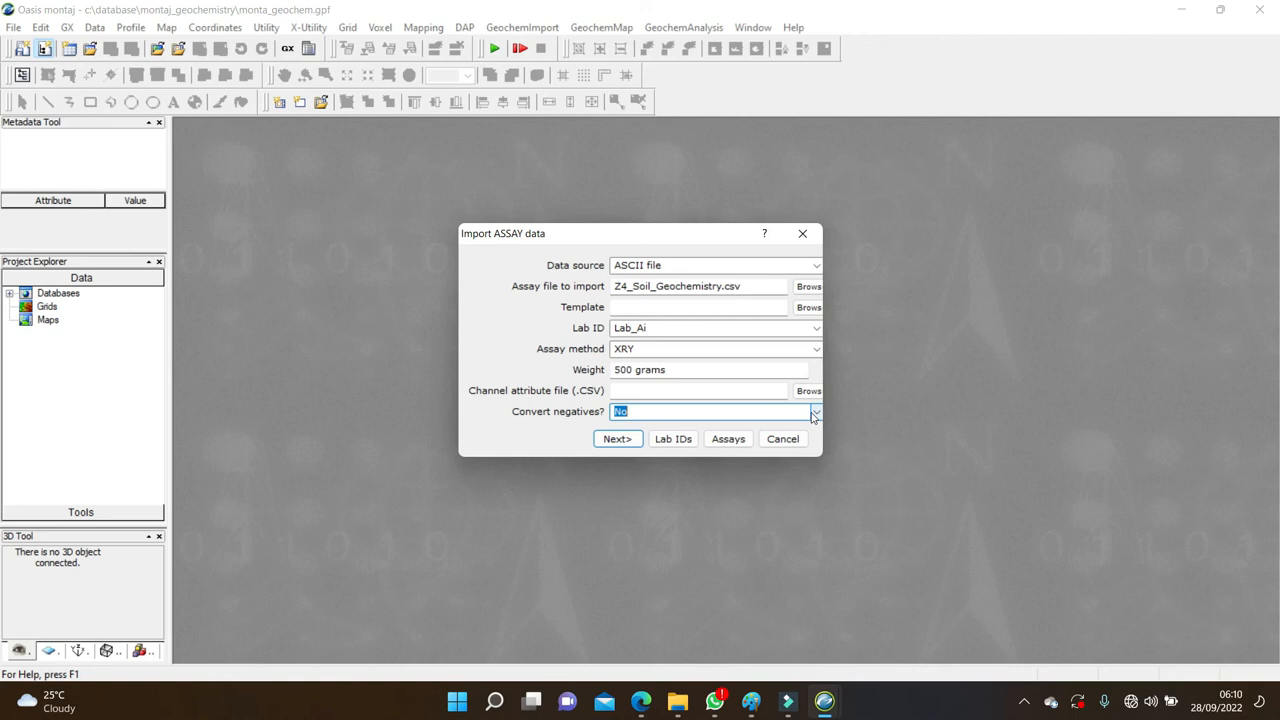
# Create a new database named Assay for the imported assay data, keeping the default lines, channels and compression
pyautogui.click(619, 440)
pyautogui.click(627, 306)
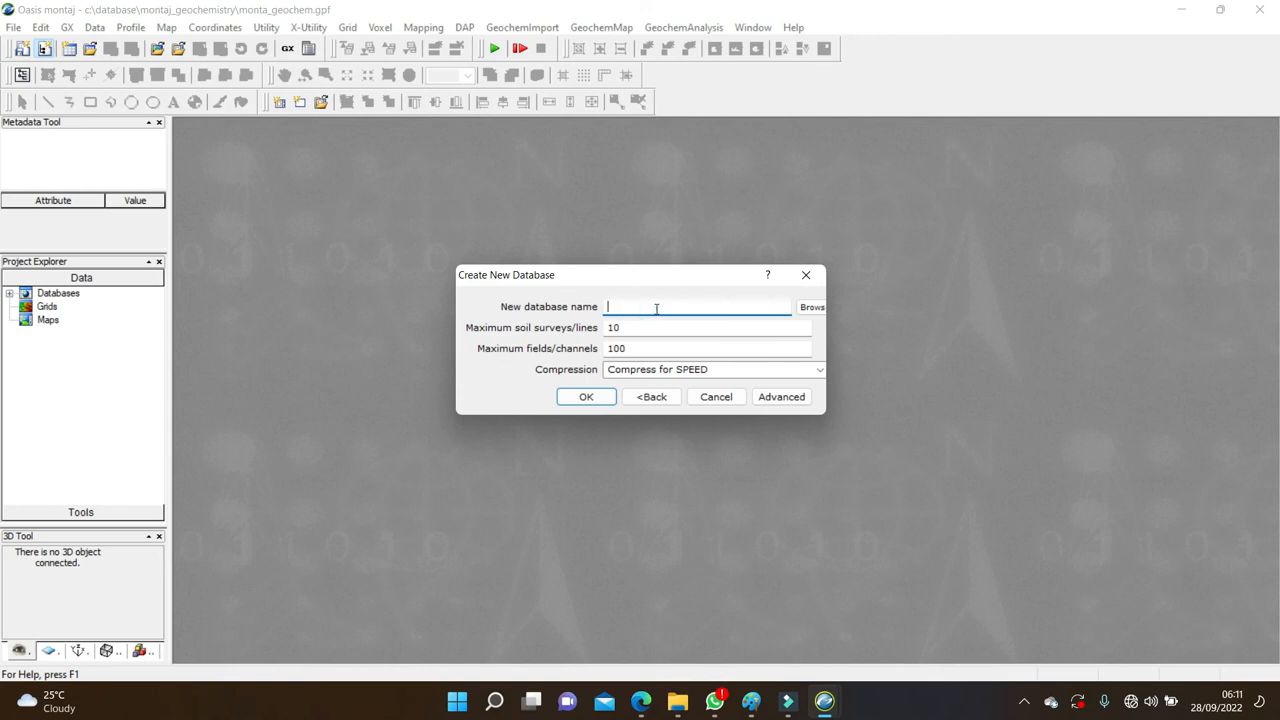
pyautogui.write('Assay')
pyautogui.click(588, 401)
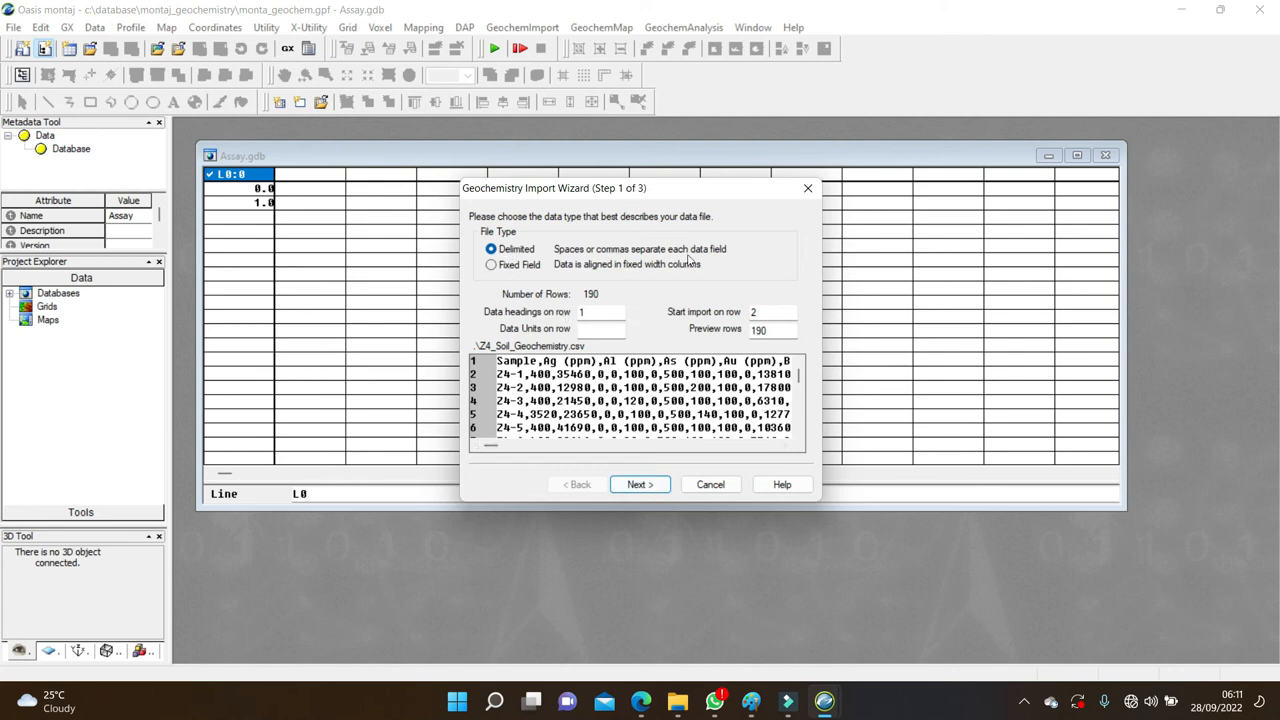
# Import the assay file as Delimited with Microsoft Excel CSV delimiters, checking the channel types of the Ag, Al, As and Au columns
pyautogui.click(640, 485)
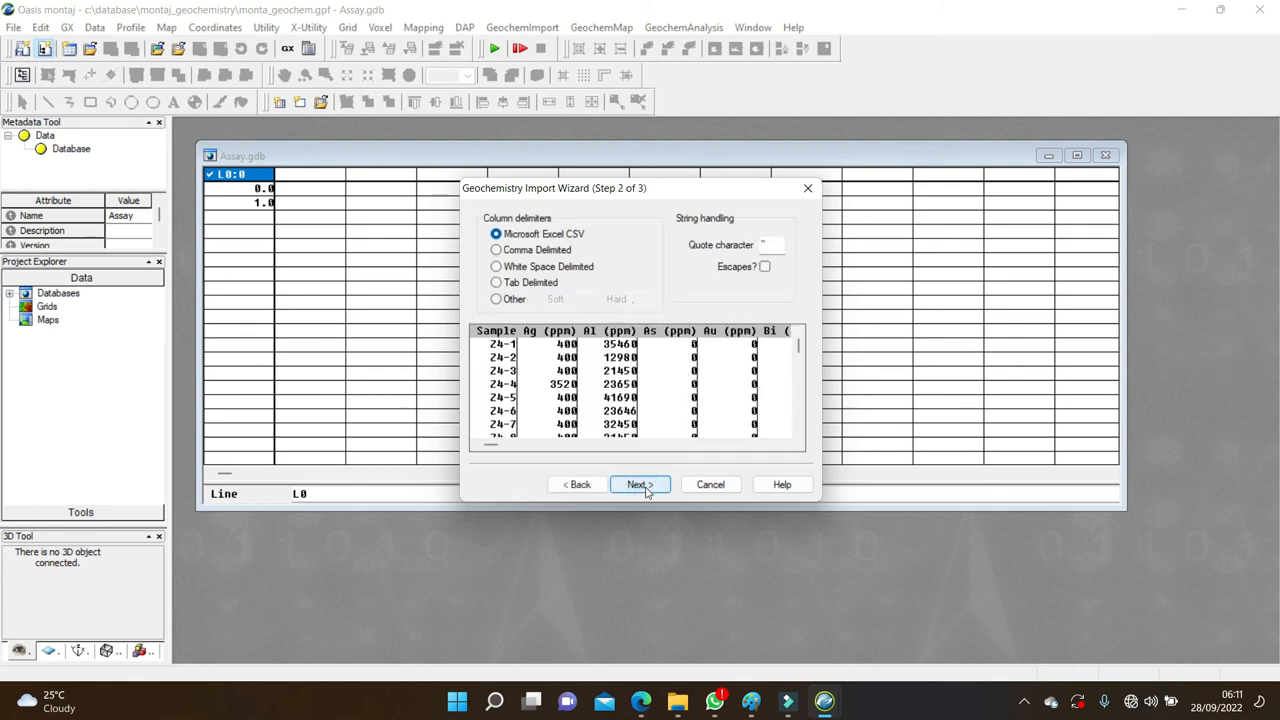
pyautogui.click(491, 333)
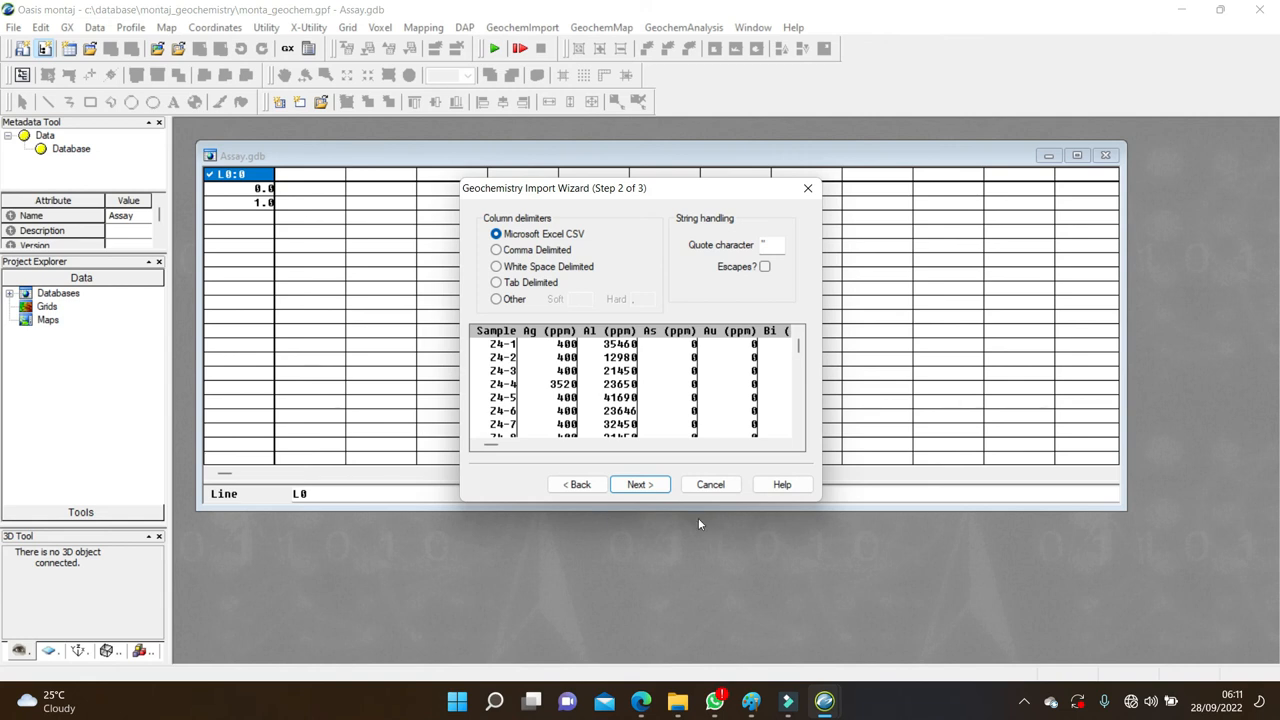
pyautogui.click(647, 486)
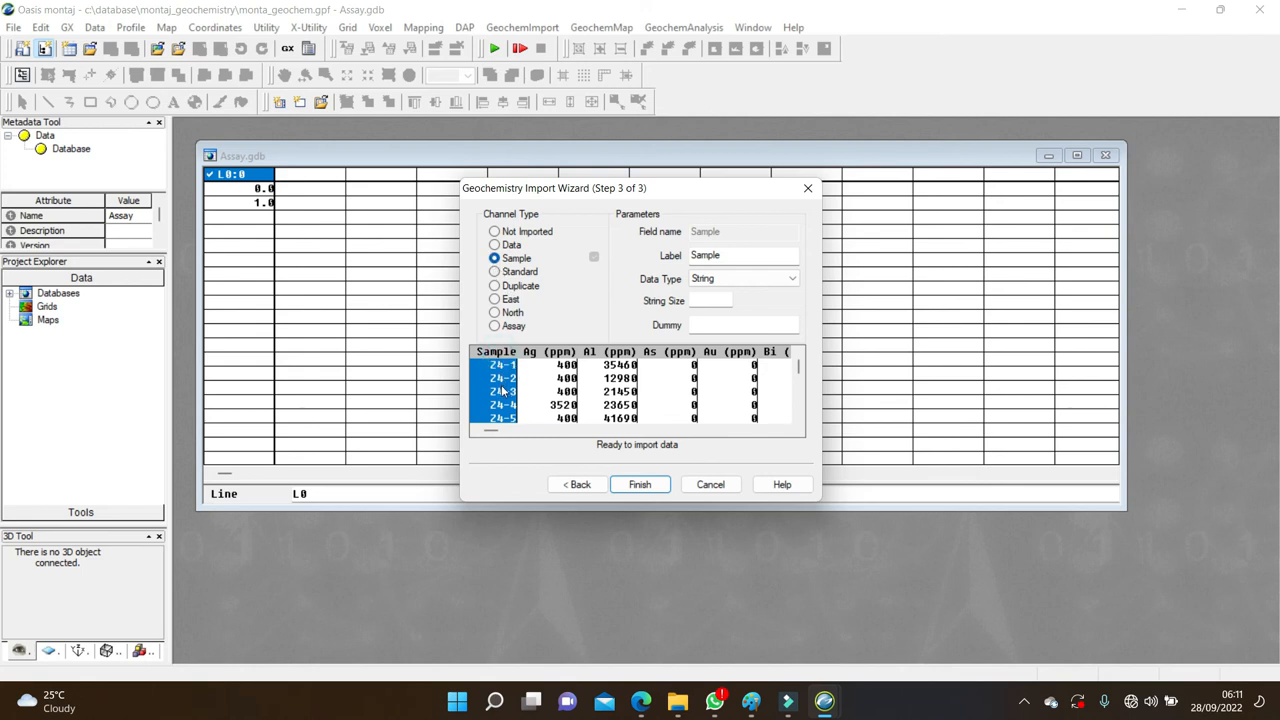
pyautogui.click(548, 356)
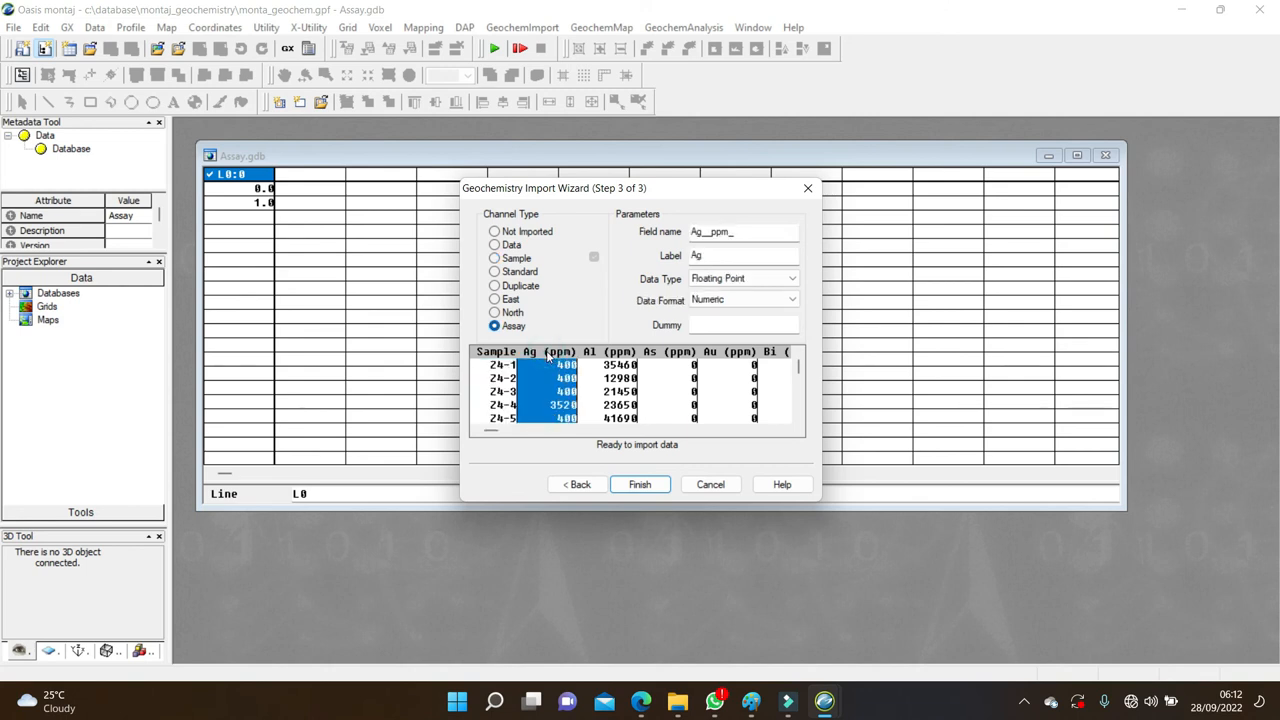
pyautogui.click(612, 358)
pyautogui.click(670, 360)
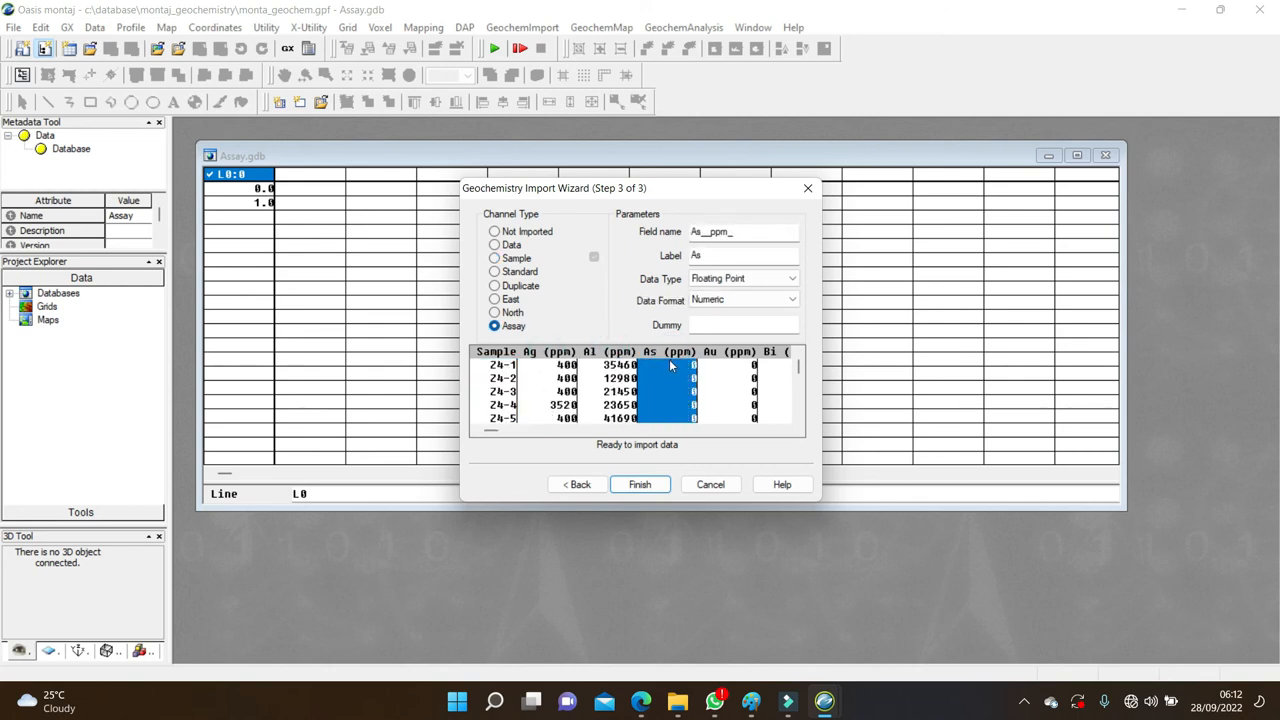
pyautogui.click(610, 362)
pyautogui.click(718, 362)
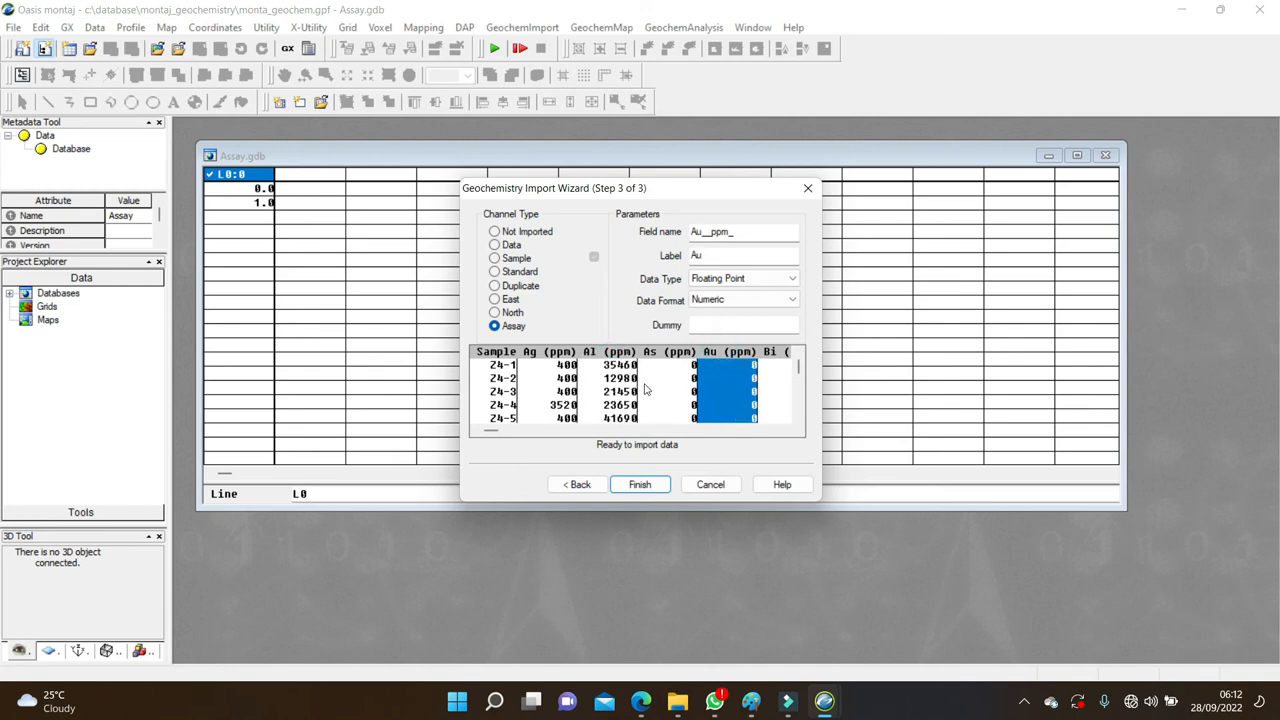
pyautogui.click(549, 362)
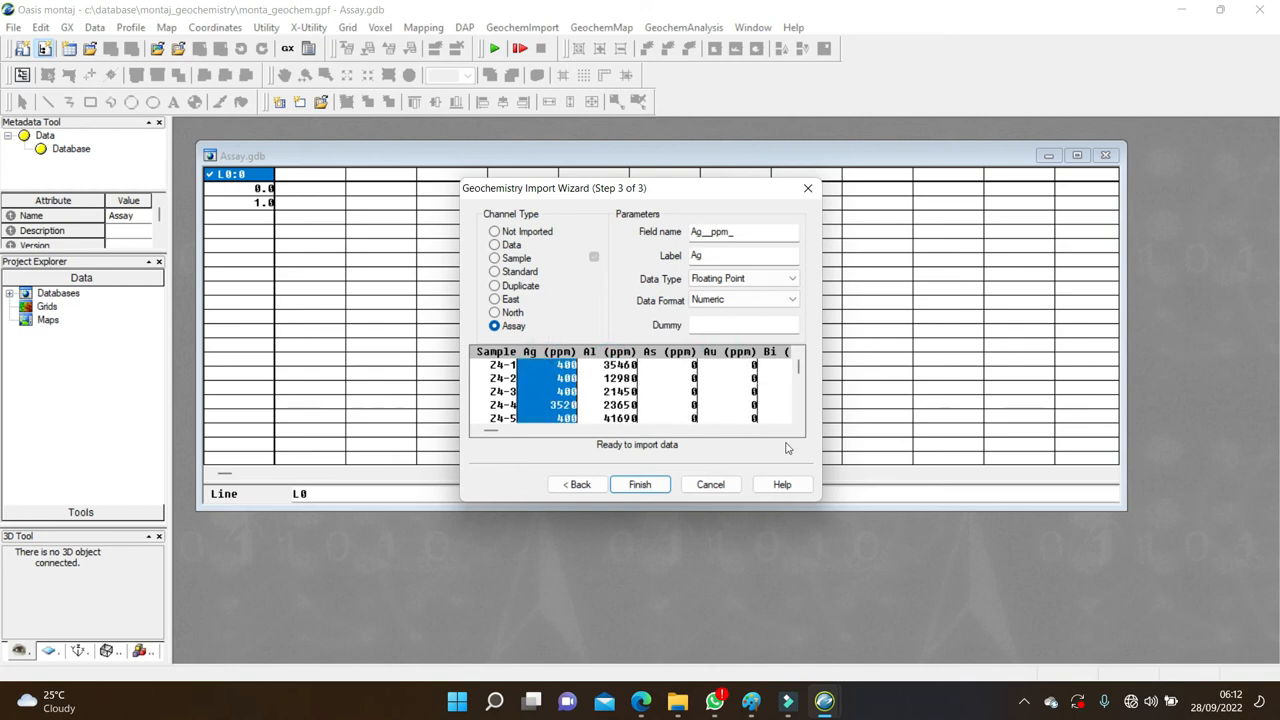
pyautogui.moveTo(800, 366)
pyautogui.mouseDown()
pyautogui.moveTo(800, 409)
pyautogui.moveTo(790, 358)
pyautogui.mouseUp()
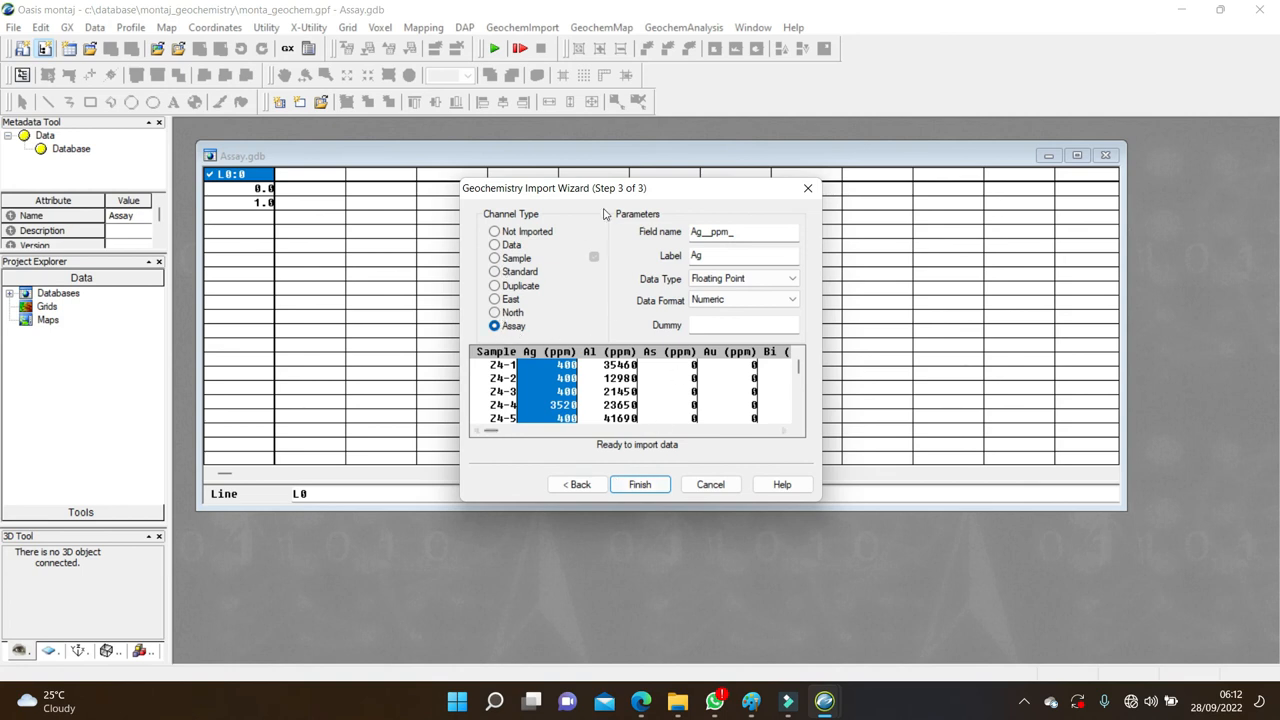
pyautogui.click(640, 484)
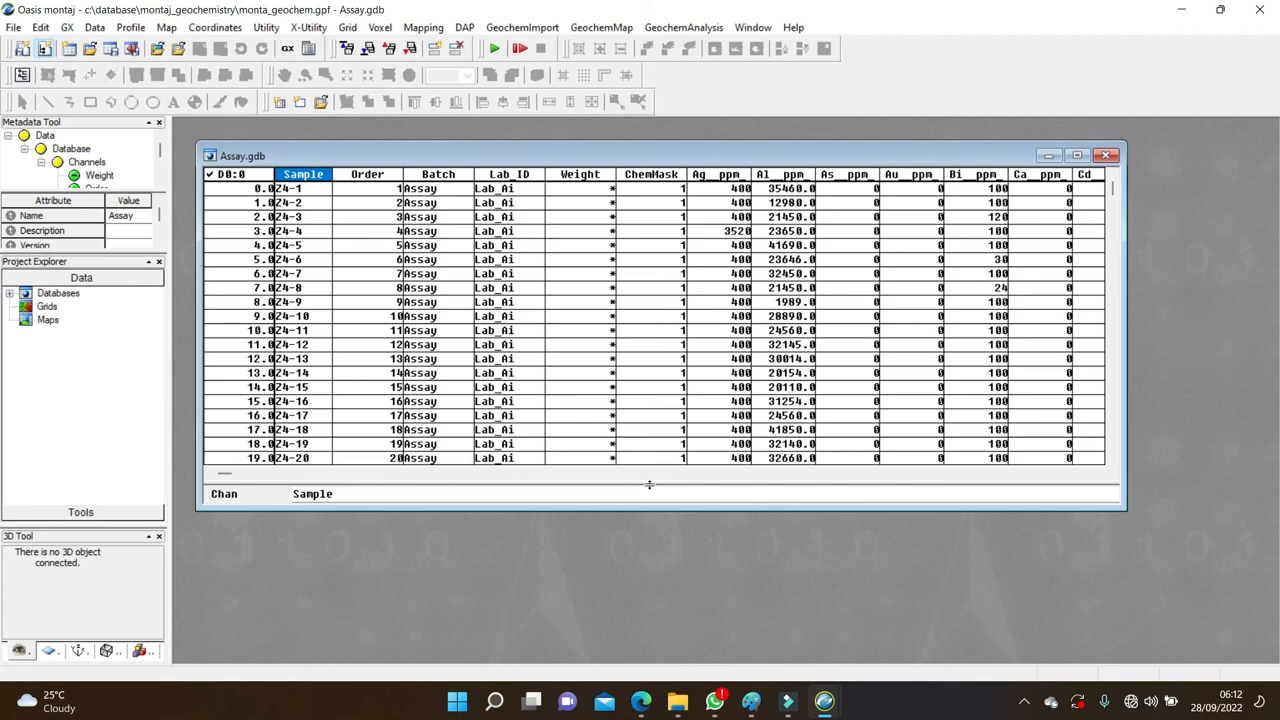
# Save the changes to the Assay.gdb database and close it
pyautogui.click(112, 50)
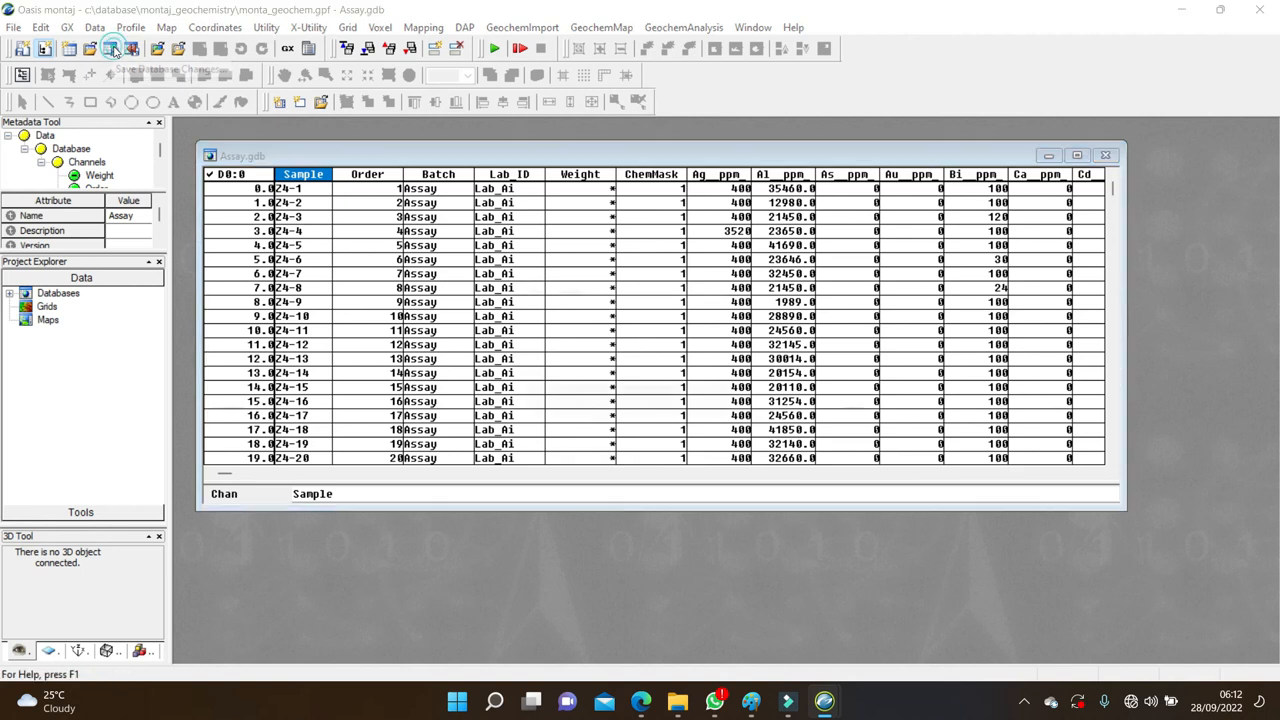
pyautogui.click(648, 385)
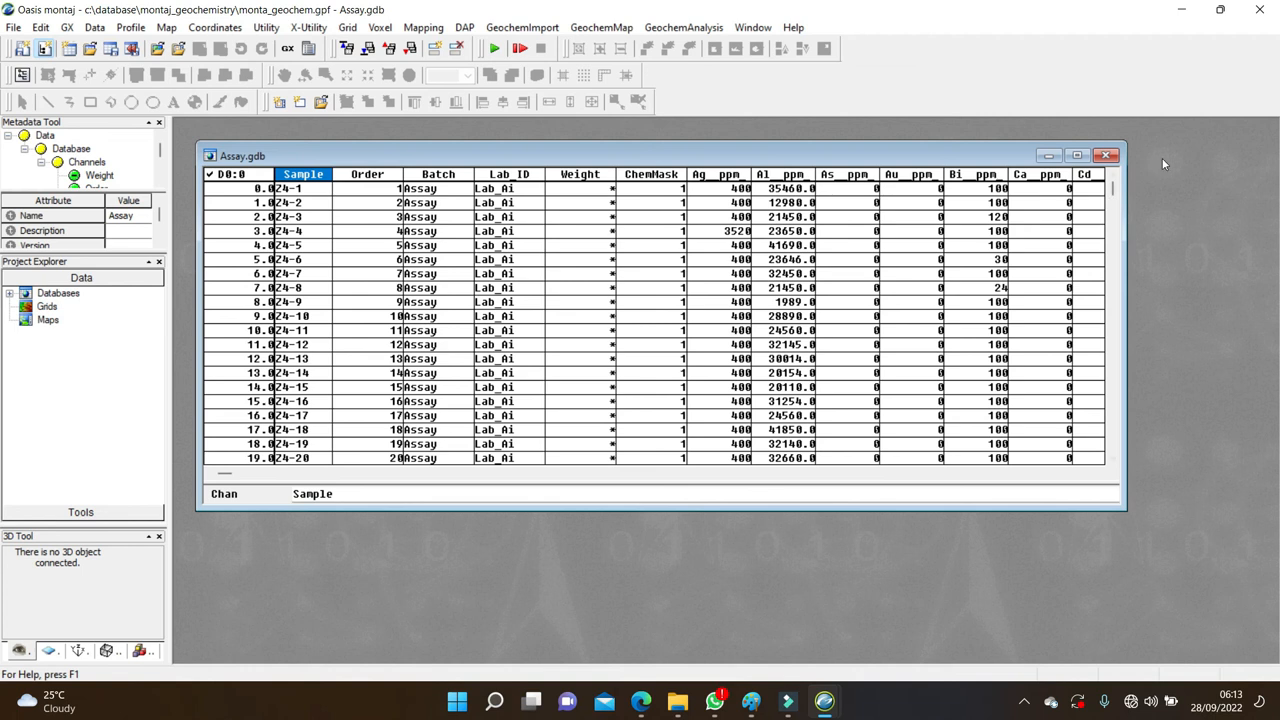
pyautogui.click(1107, 157)
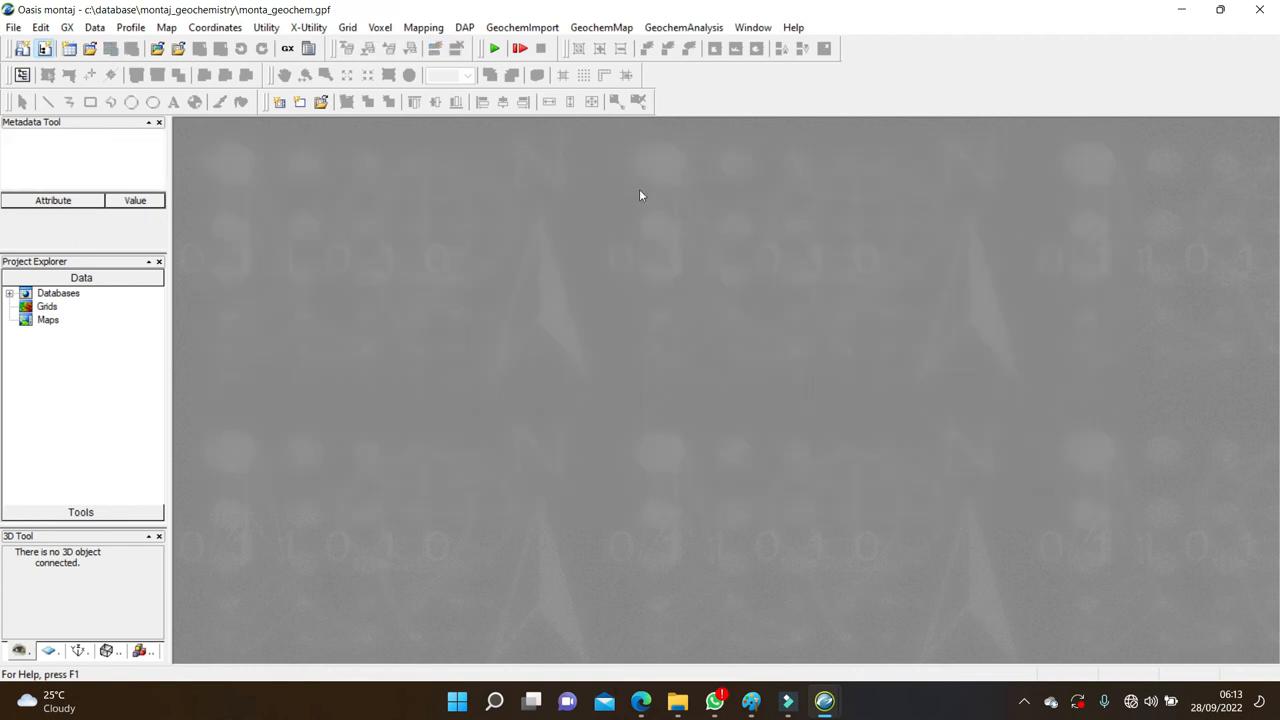
# Merge the survey data from Survey.gdb into Assay.gdb with the merge report set to Yes, and close the report after reading it
pyautogui.click(522, 28)
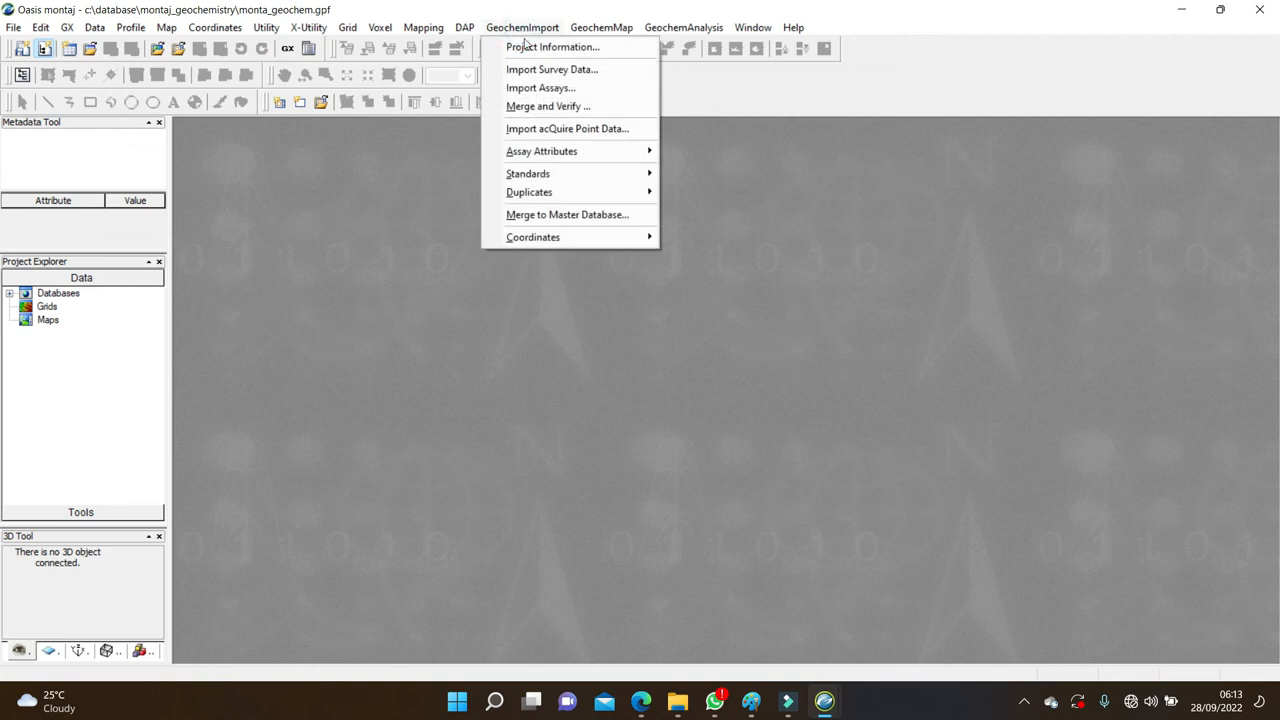
pyautogui.click(540, 108)
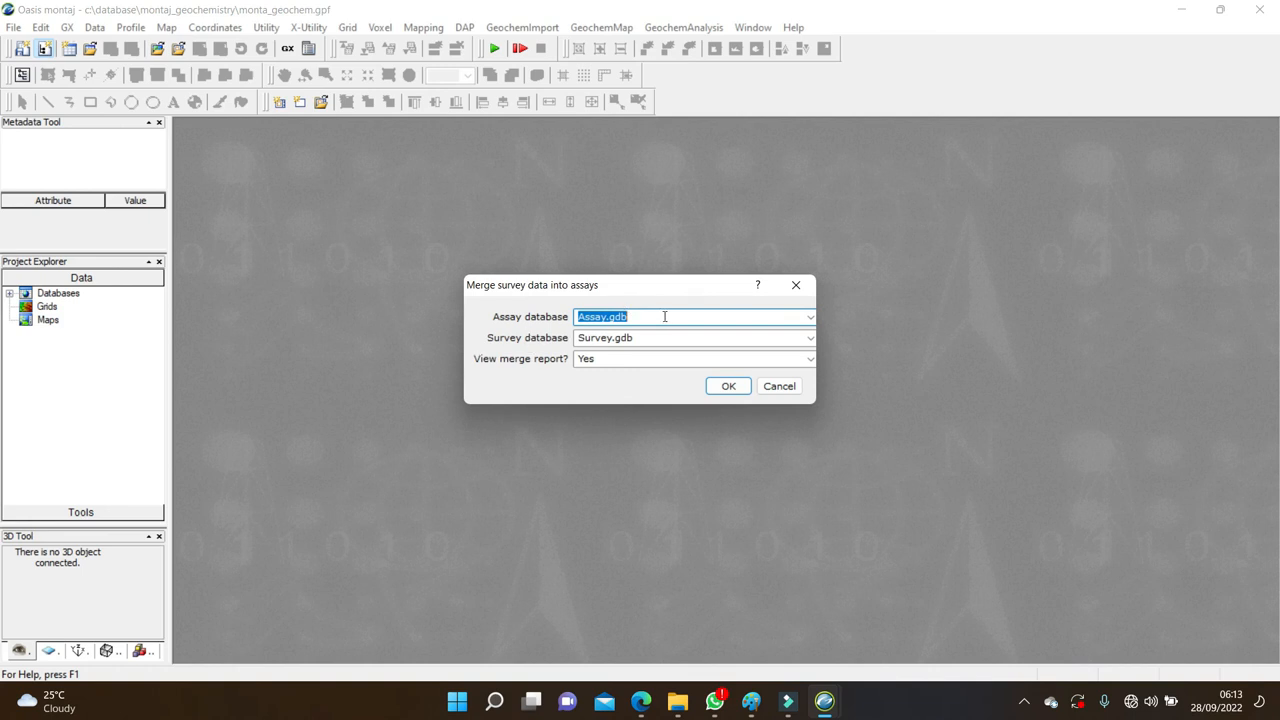
pyautogui.click(811, 359)
pyautogui.click(811, 359)
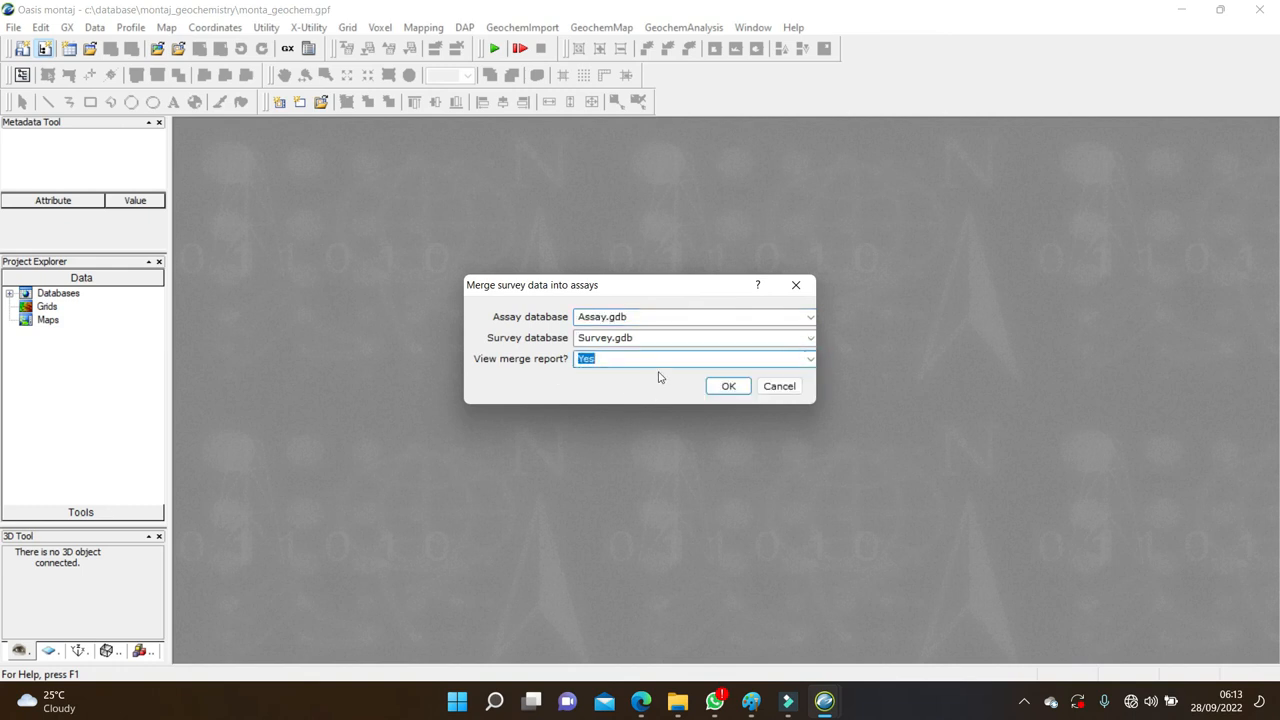
pyautogui.click(729, 387)
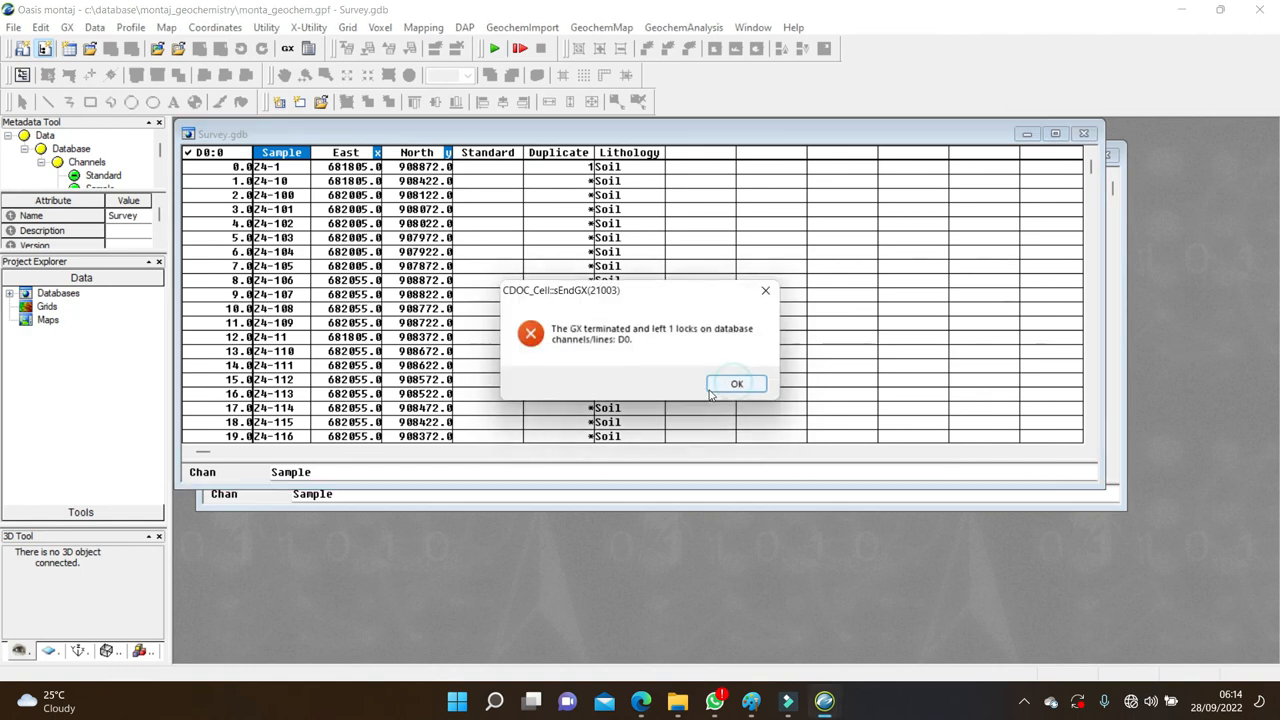
pyautogui.click(737, 386)
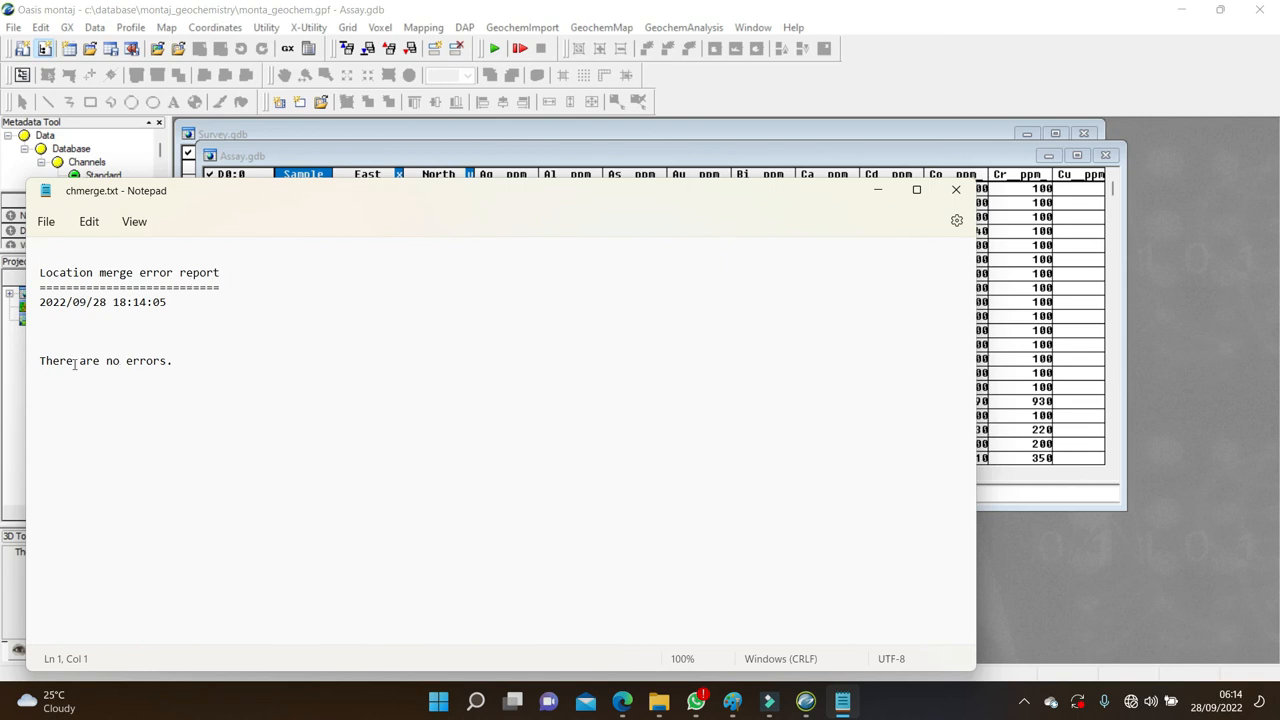
pyautogui.moveTo(176, 360); pyautogui.dragTo(40, 360)
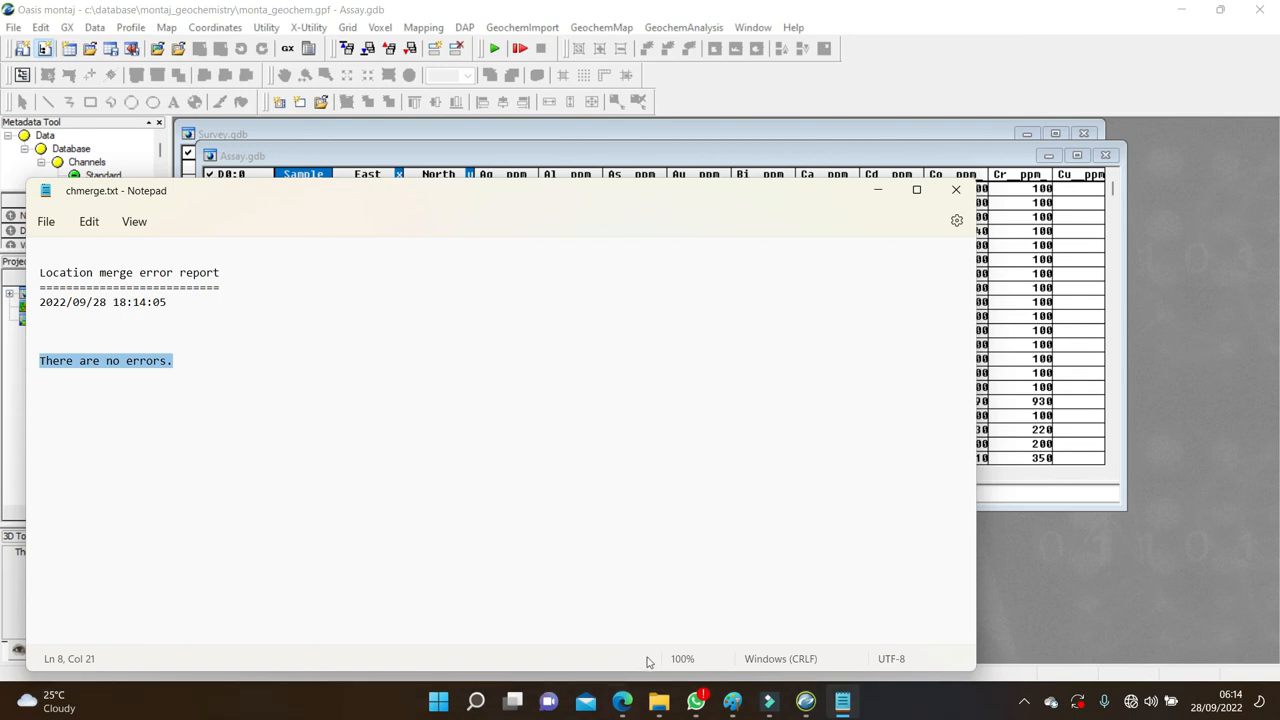
pyautogui.click(956, 190)
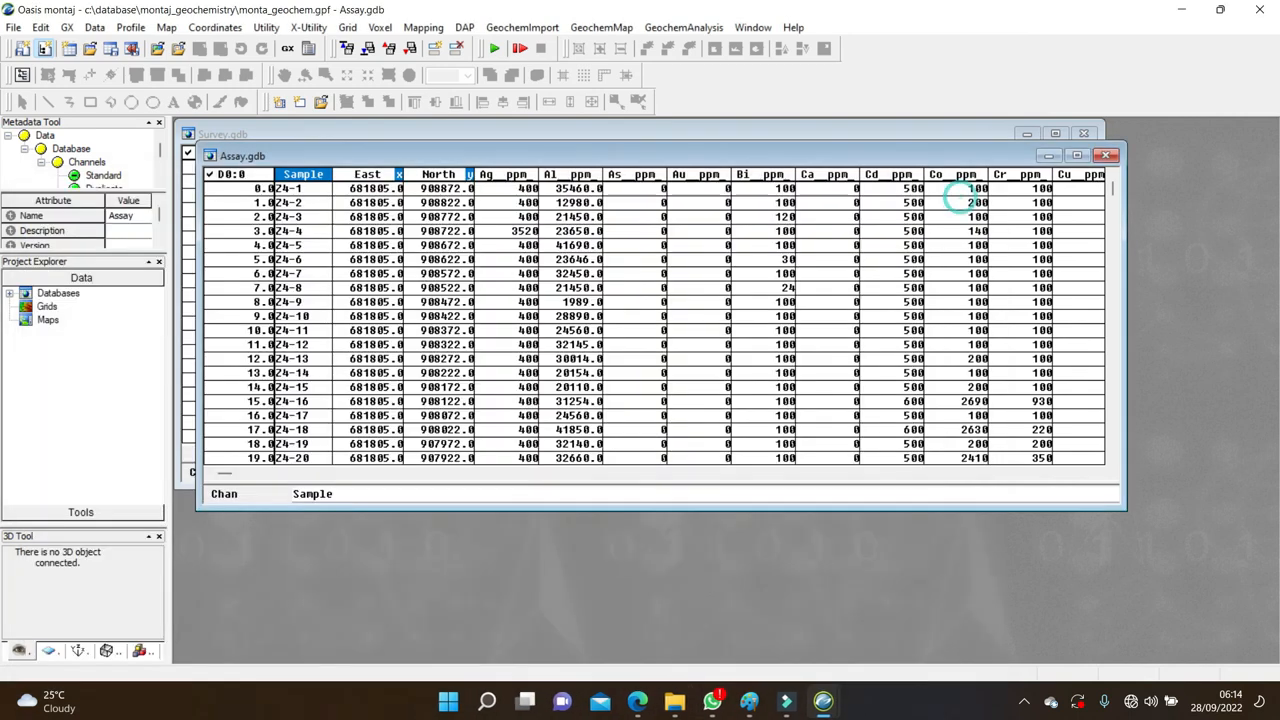
# Switch to File Explorer and examine chmerge.txt, import.log and ImportQa.log in the Montaj_Geochemistry folder
pyautogui.moveTo(677, 706)
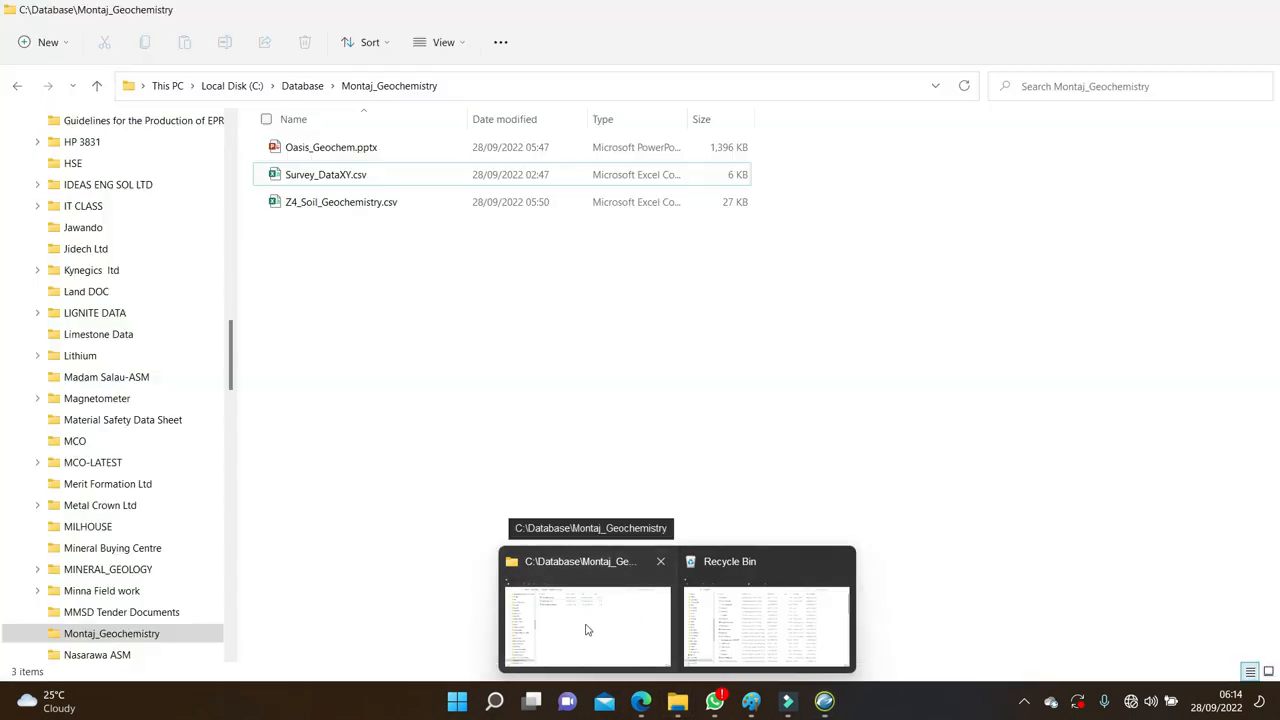
pyautogui.click(587, 630)
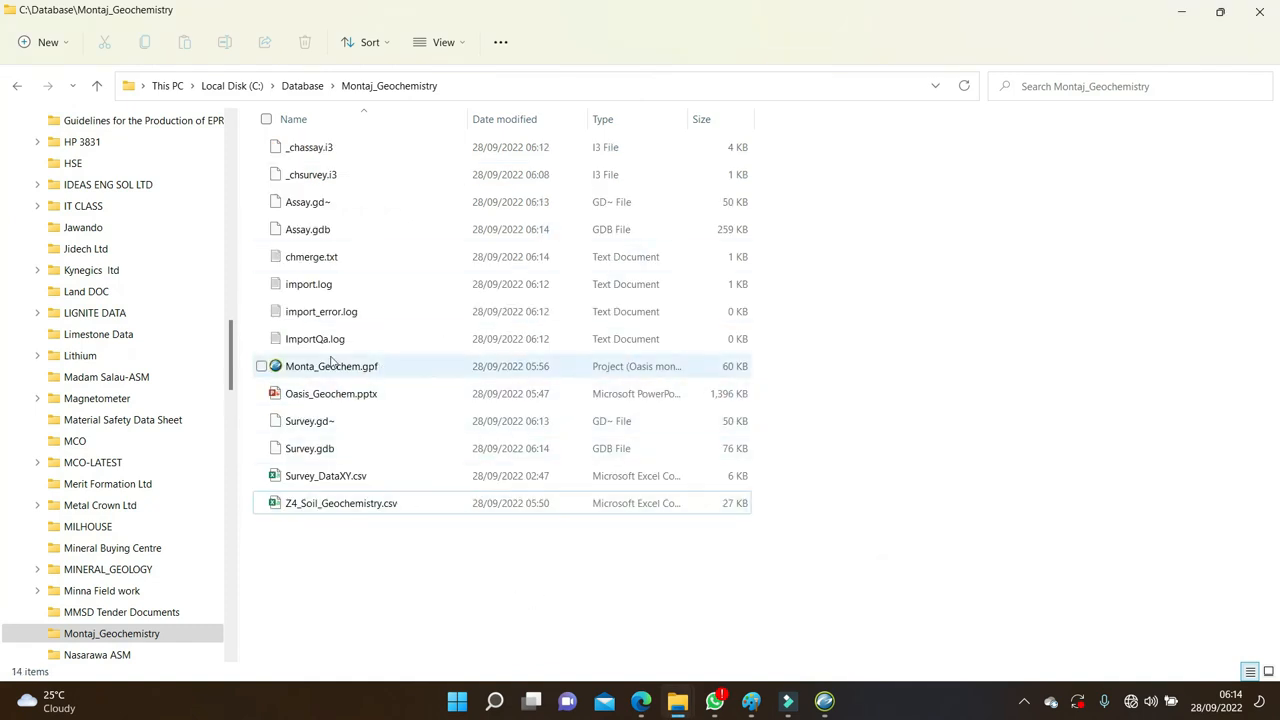
pyautogui.doubleClick(323, 256)
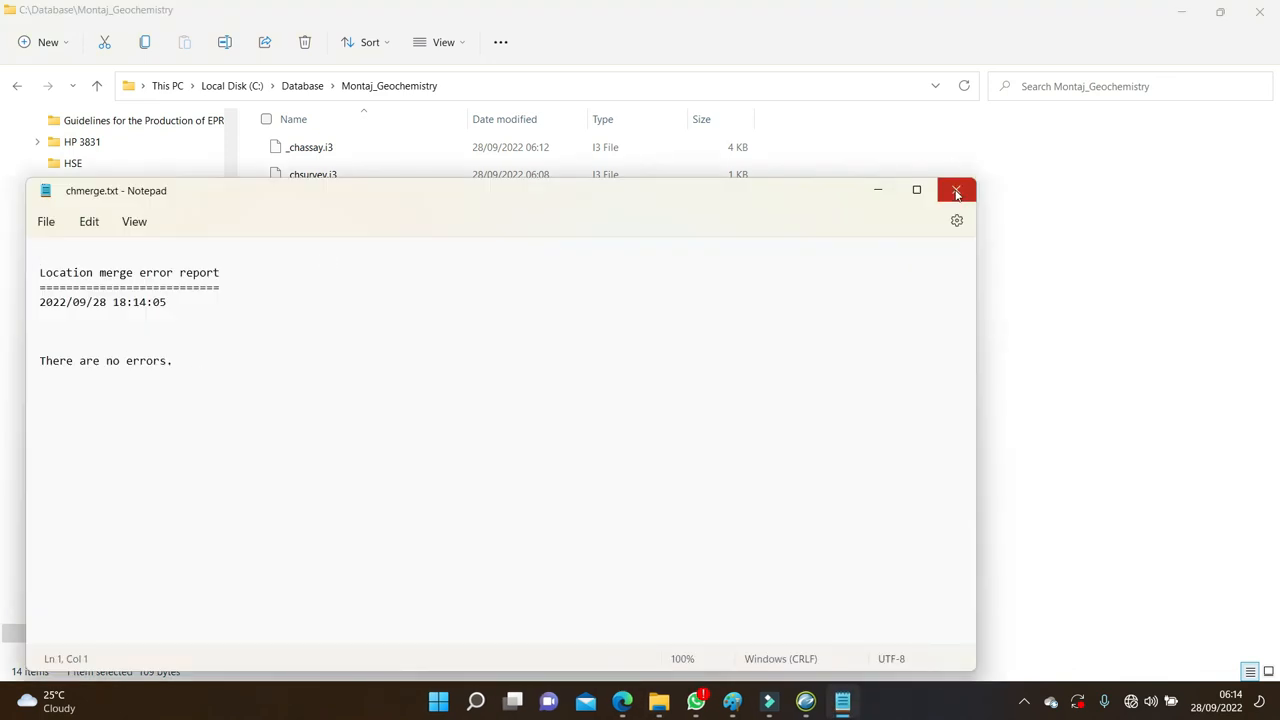
pyautogui.click(956, 189)
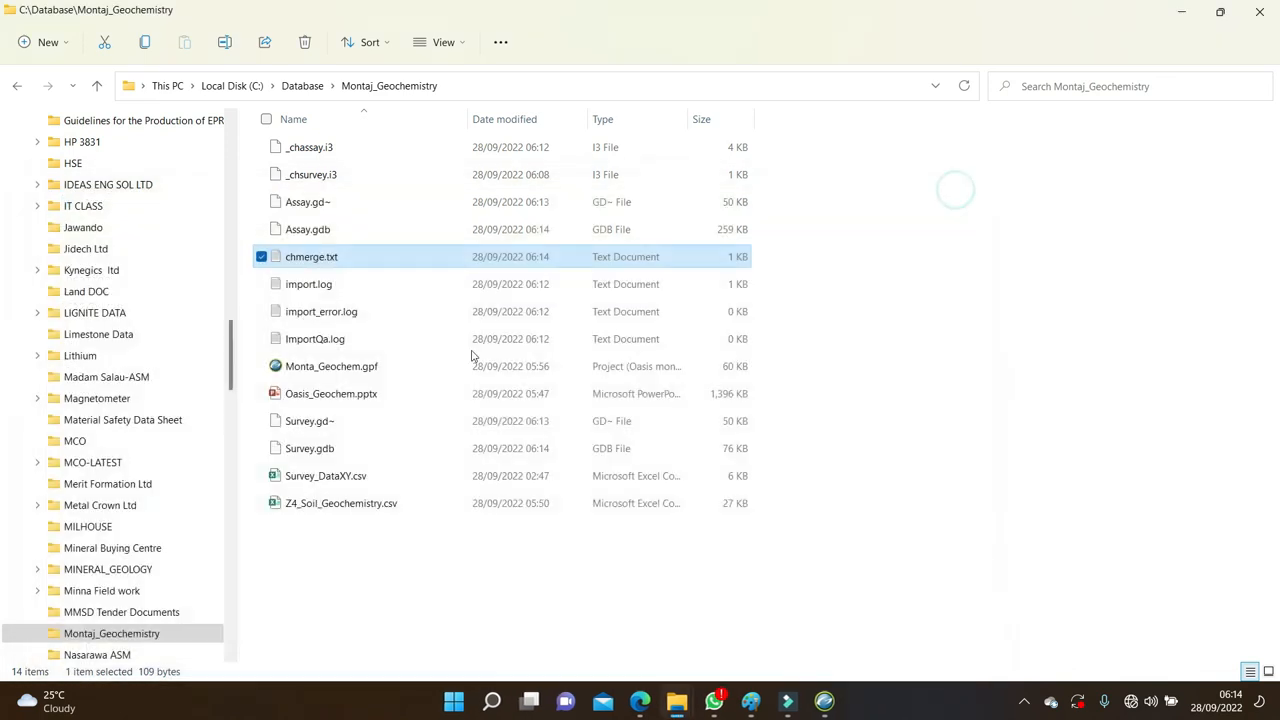
pyautogui.doubleClick(362, 287)
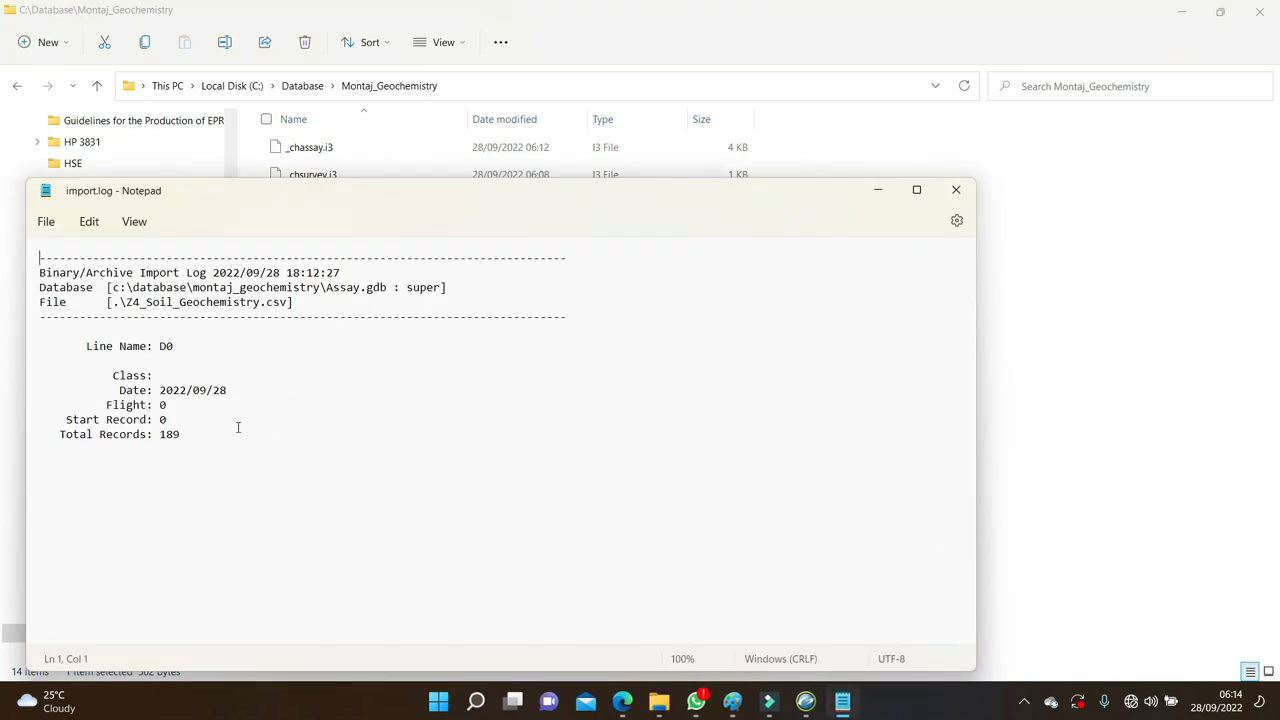
pyautogui.click(955, 192)
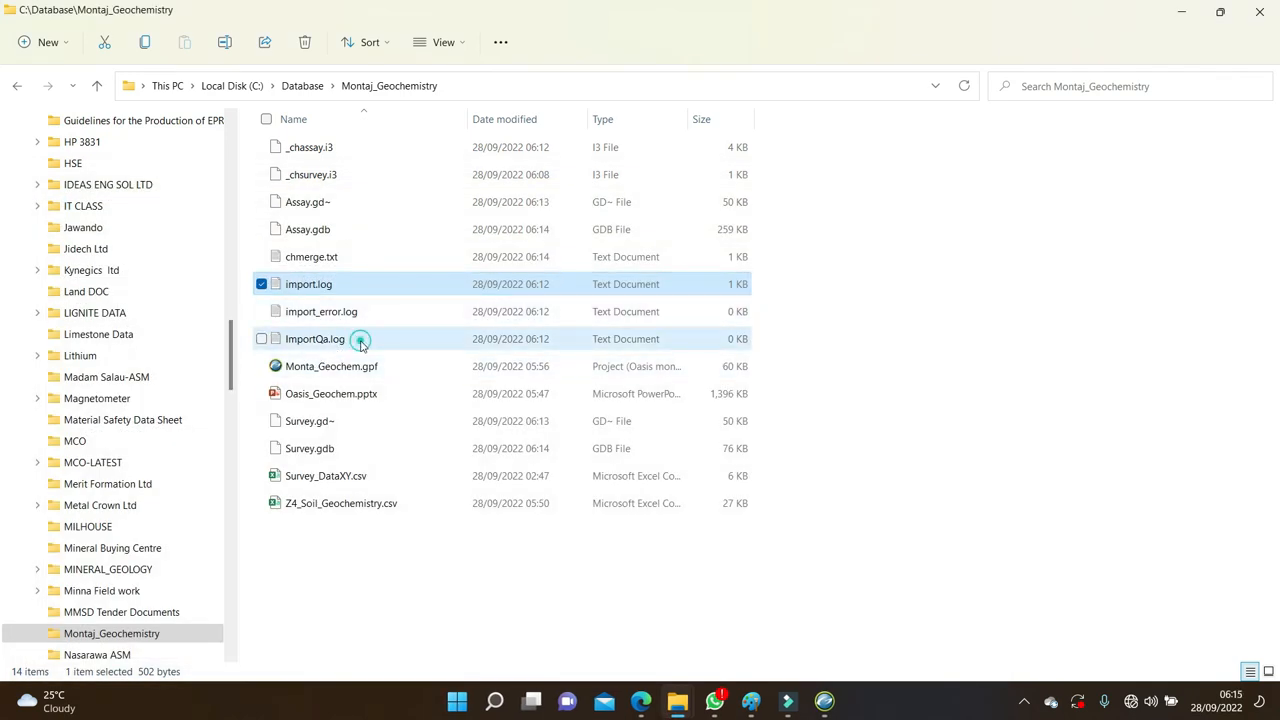
pyautogui.doubleClick(360, 340)
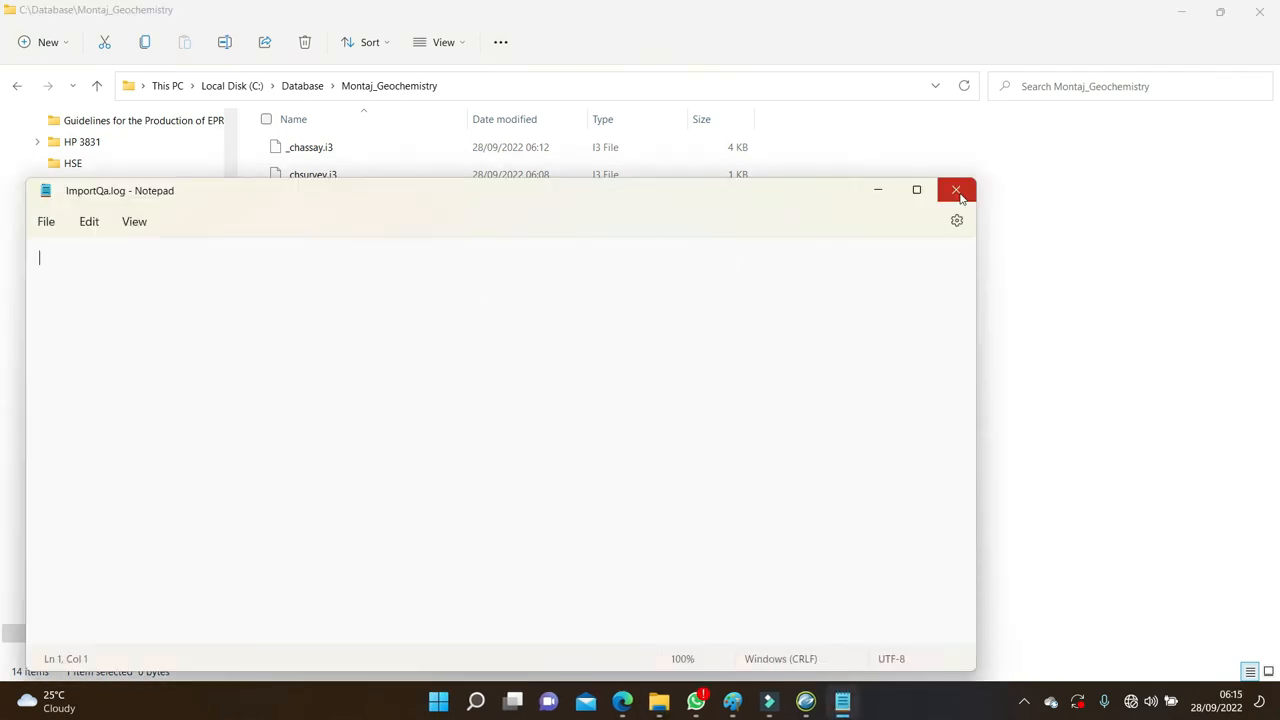
# Close ImportQa.log, switch back to Oasis montaj, and move the Assay.gdb window down to uncover the first rows of Survey.gdb
pyautogui.click(956, 191)
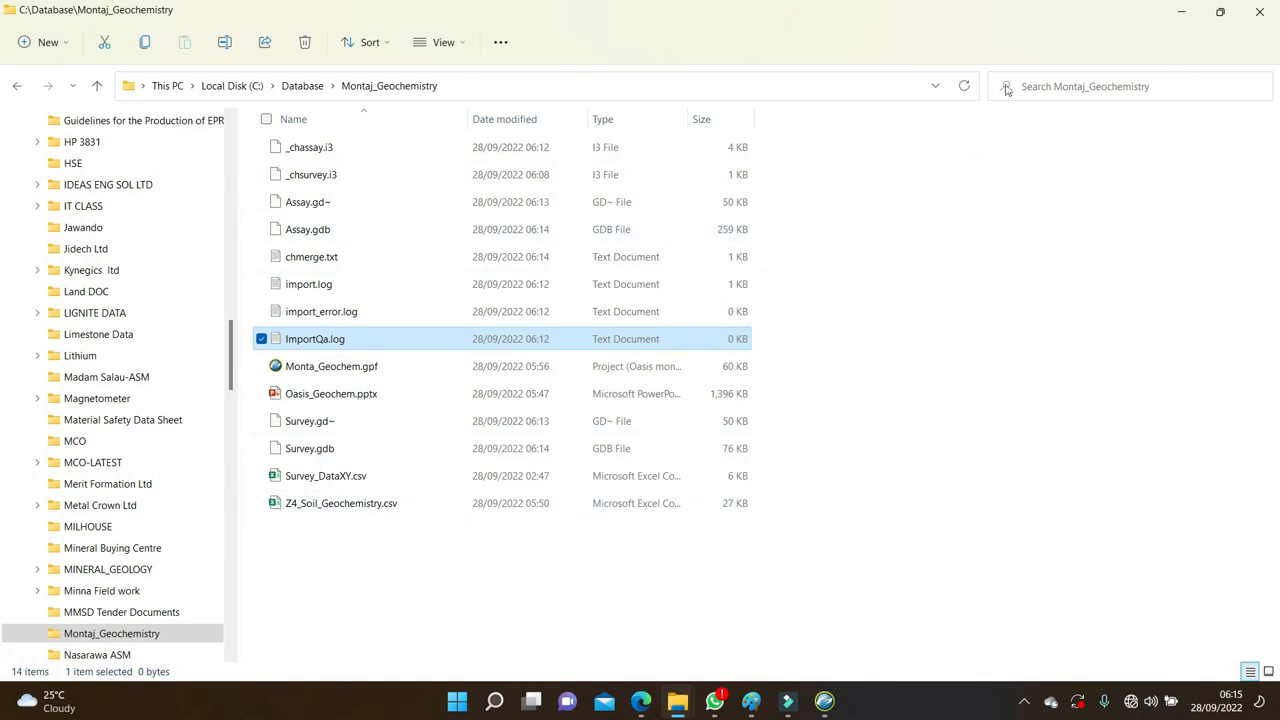
pyautogui.click(1181, 12)
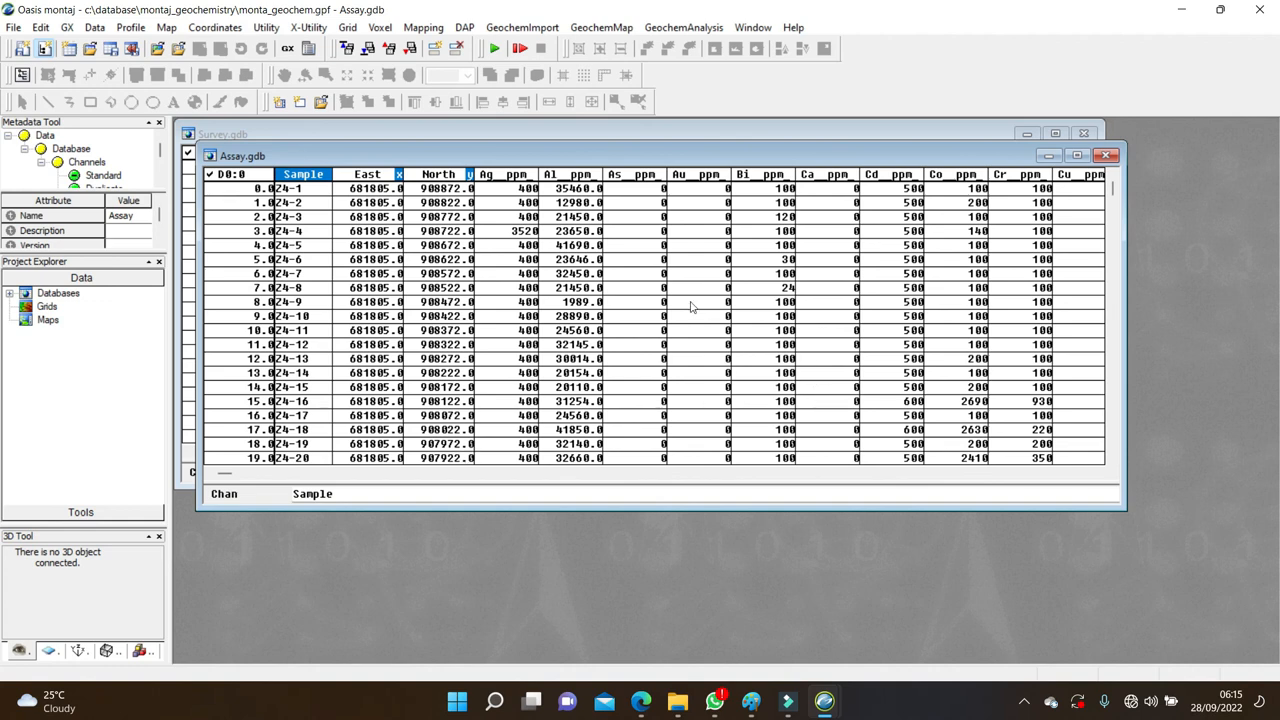
pyautogui.moveTo(730, 160); pyautogui.dragTo(790, 292)
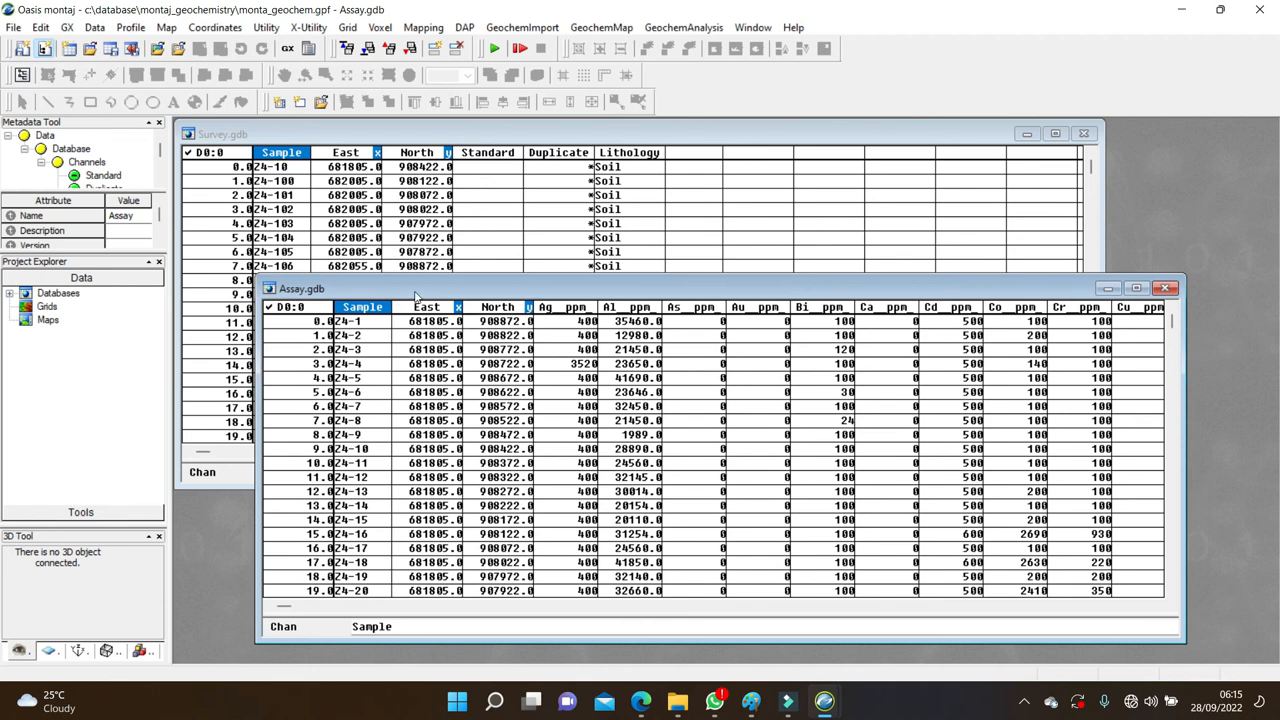
pyautogui.moveTo(415, 290); pyautogui.dragTo(352, 292)
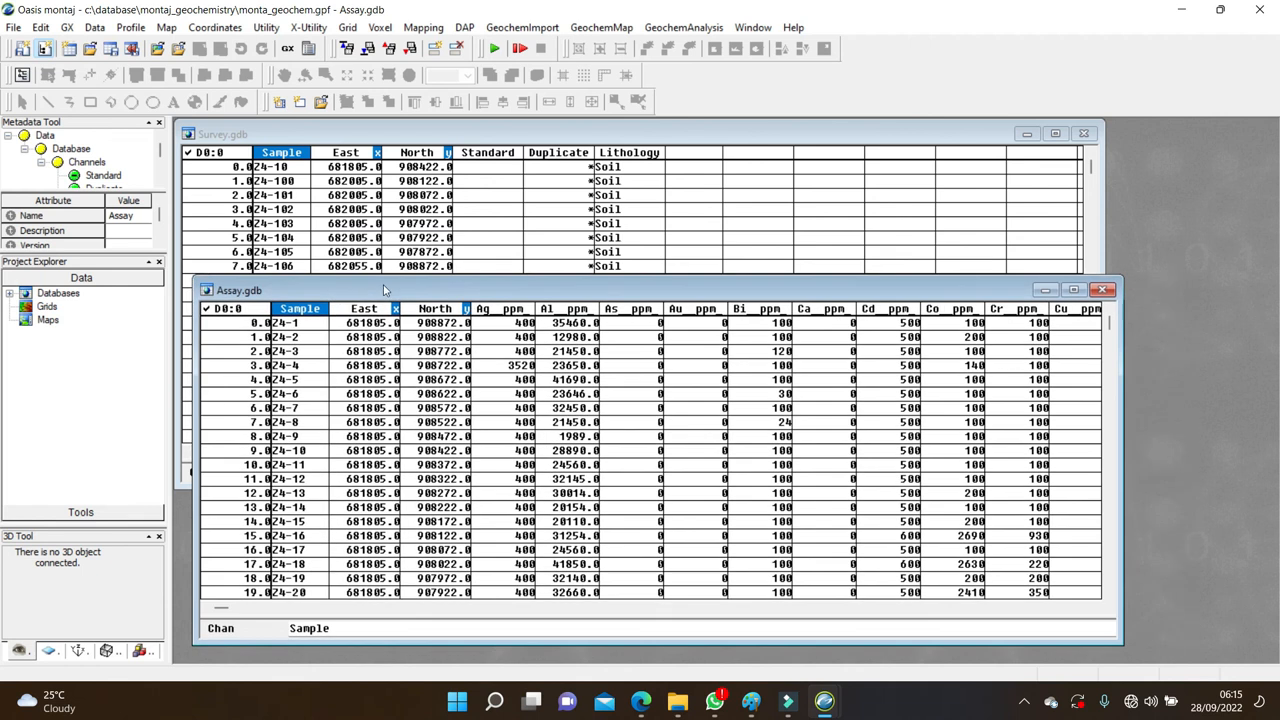
# Bring up the Assay Attributes commands for the merged Assay.gdb database
pyautogui.click(517, 28)
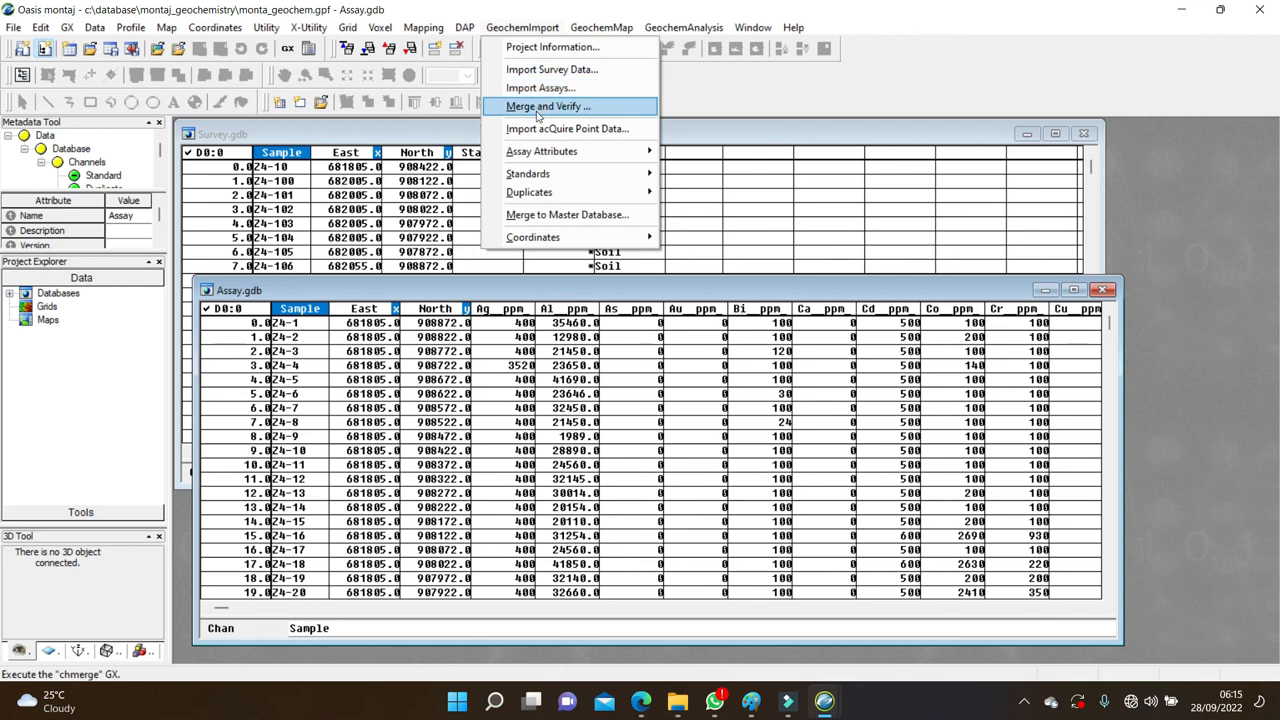
pyautogui.moveTo(506, 157)
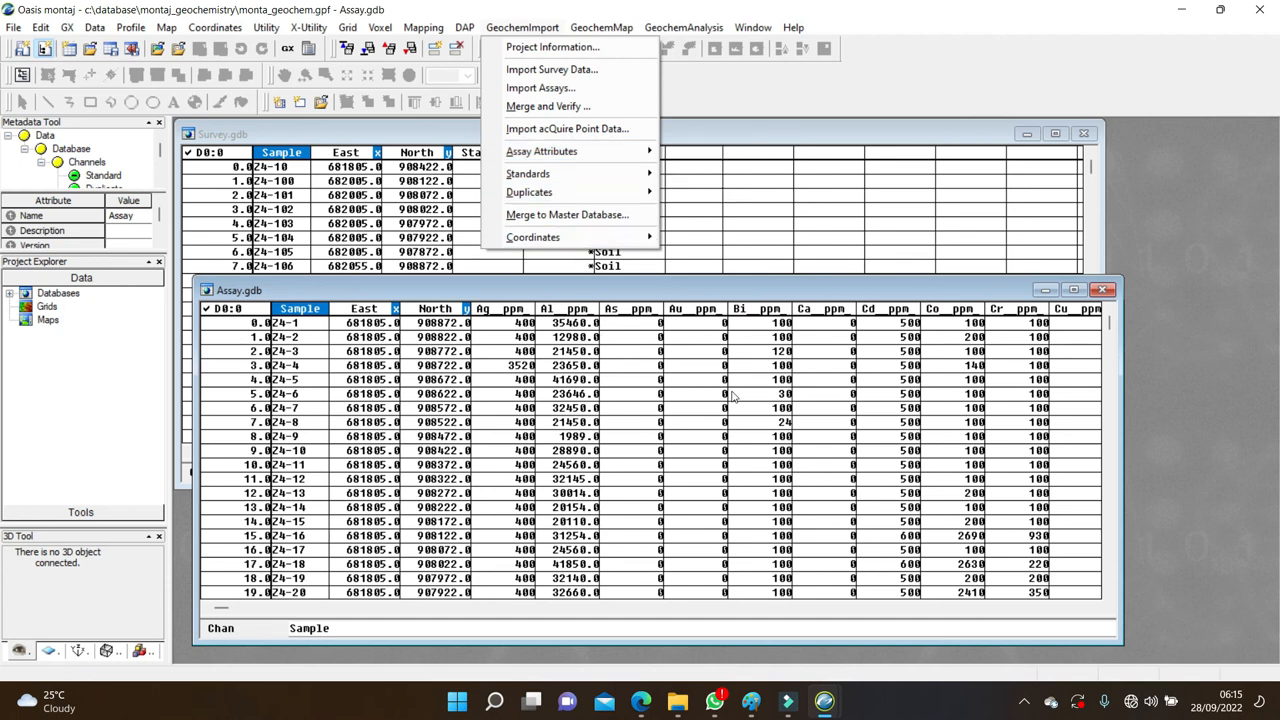
pyautogui.moveTo(632, 150)
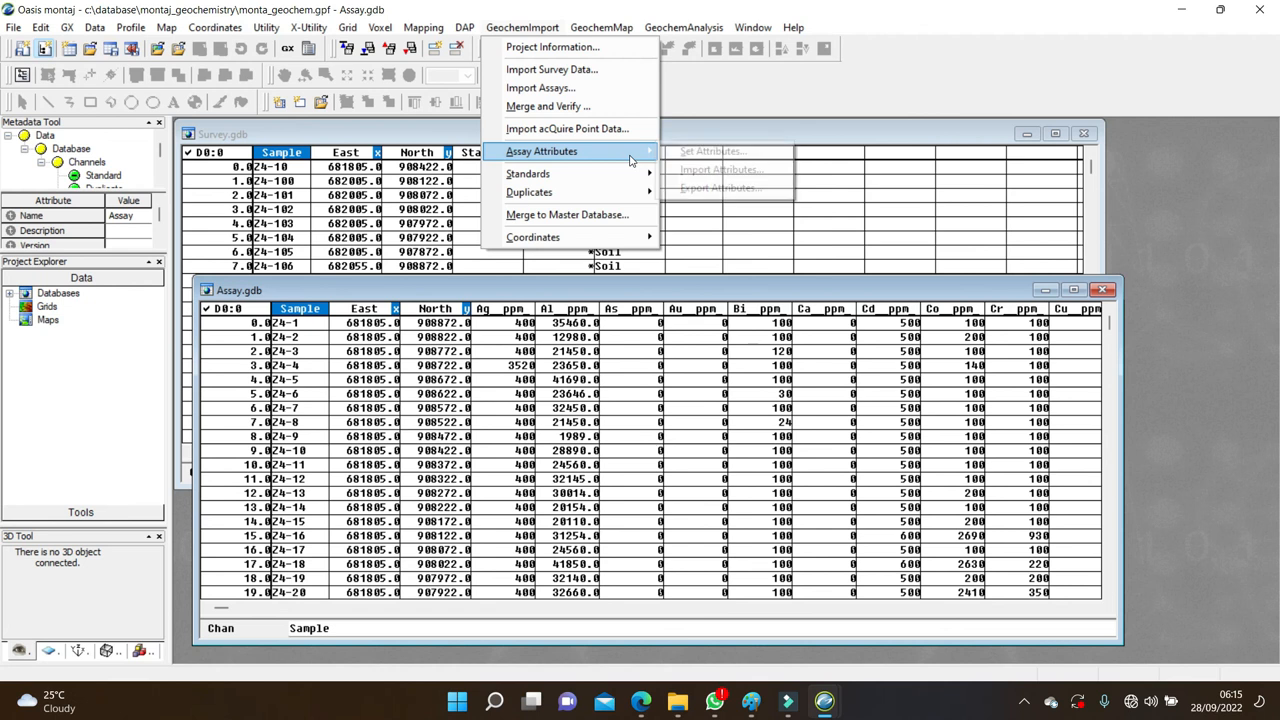